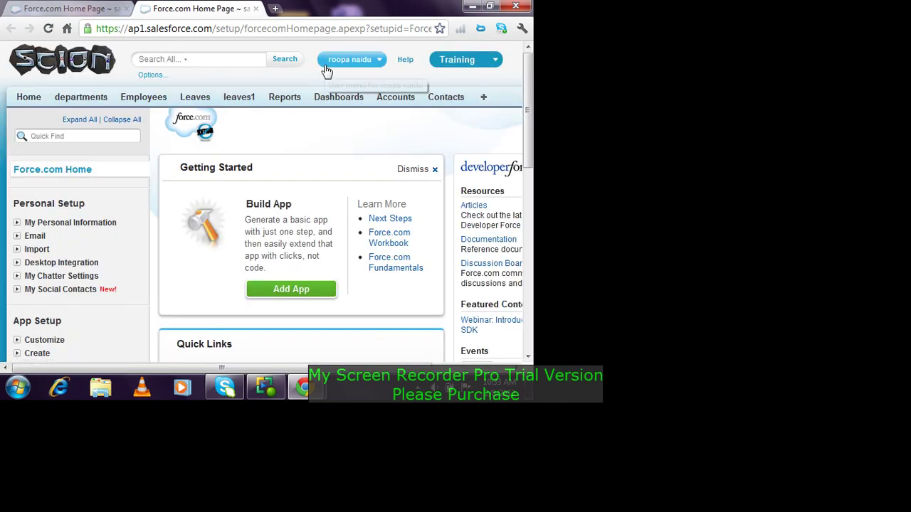
Step: Enable the Test account as a partner through Work with Portal and confirm it
click(407, 100)
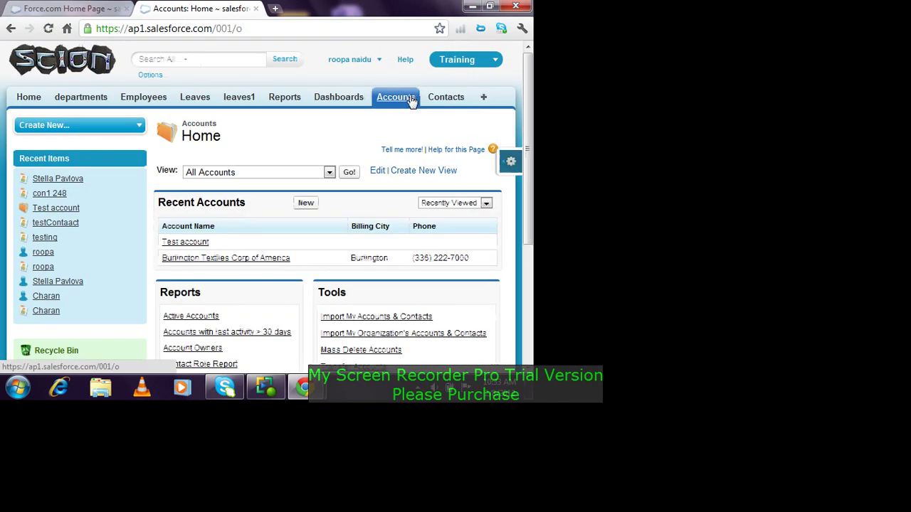
click(203, 244)
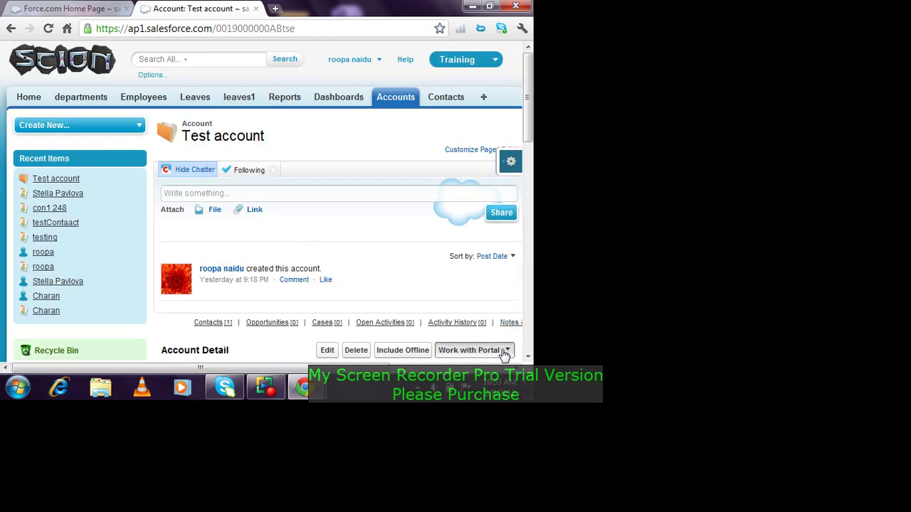
scroll(529, 130, down, 1)
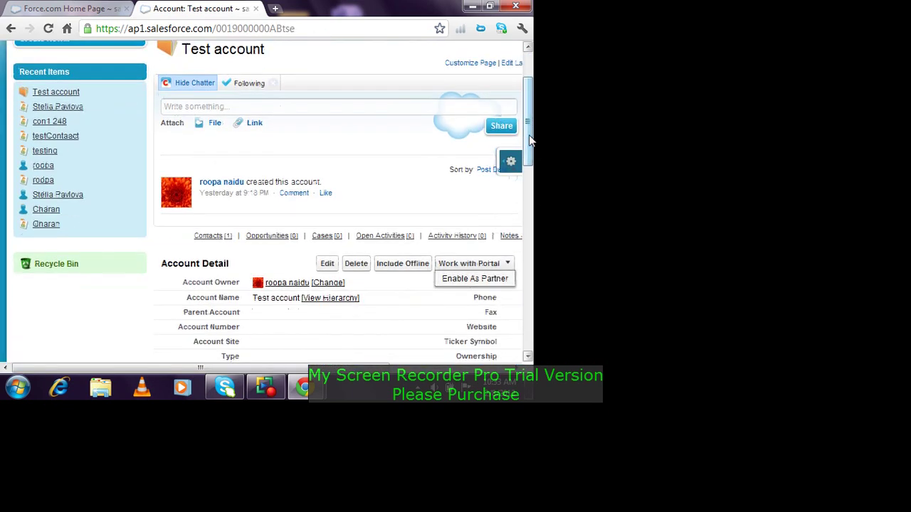
click(489, 279)
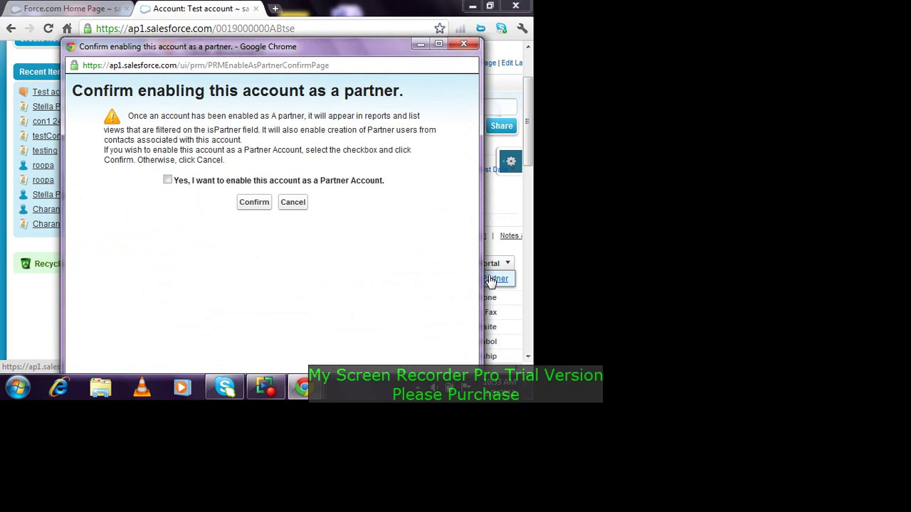
click(168, 180)
click(251, 205)
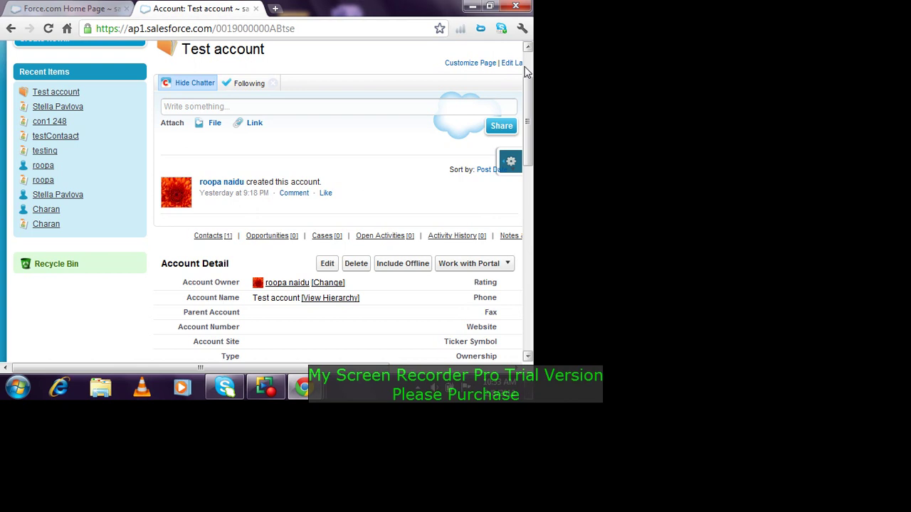
scroll(498, 65, up, 3)
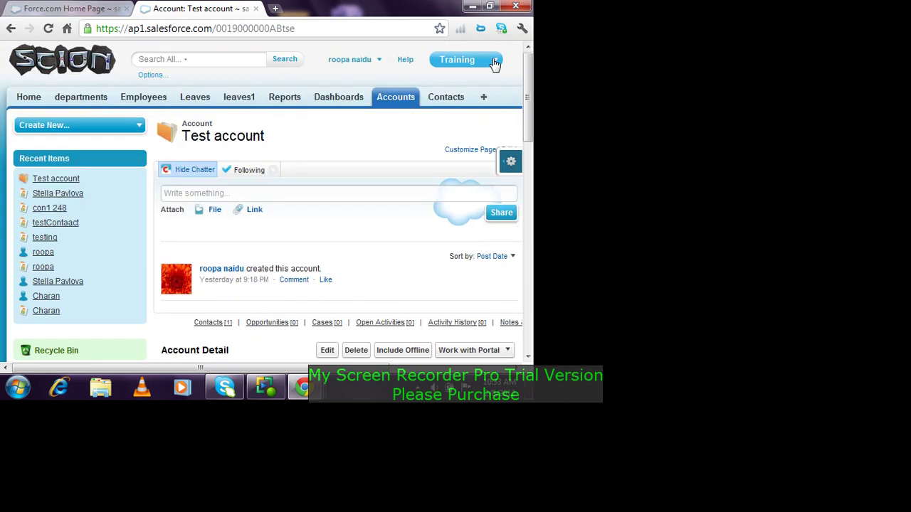
Step: Open the Contacts home page in a new browser tab
click(447, 97)
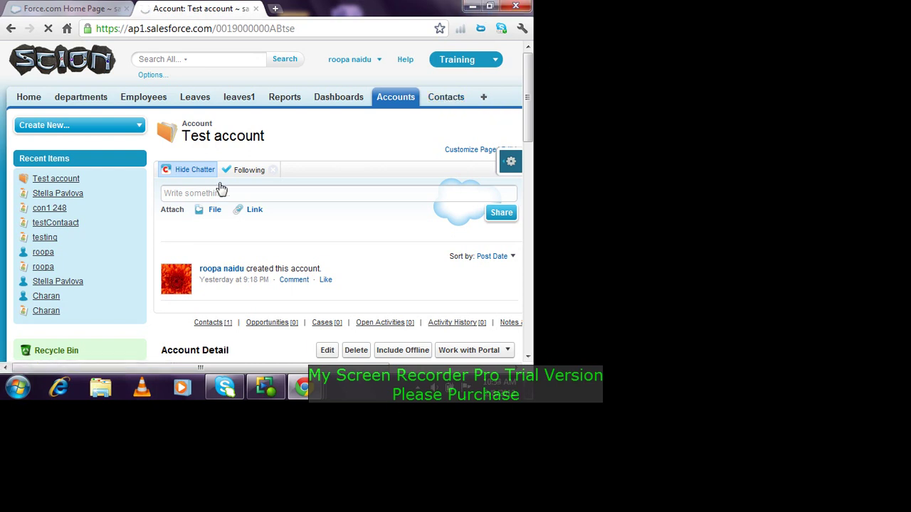
right_click(451, 104)
click(476, 110)
click(318, 6)
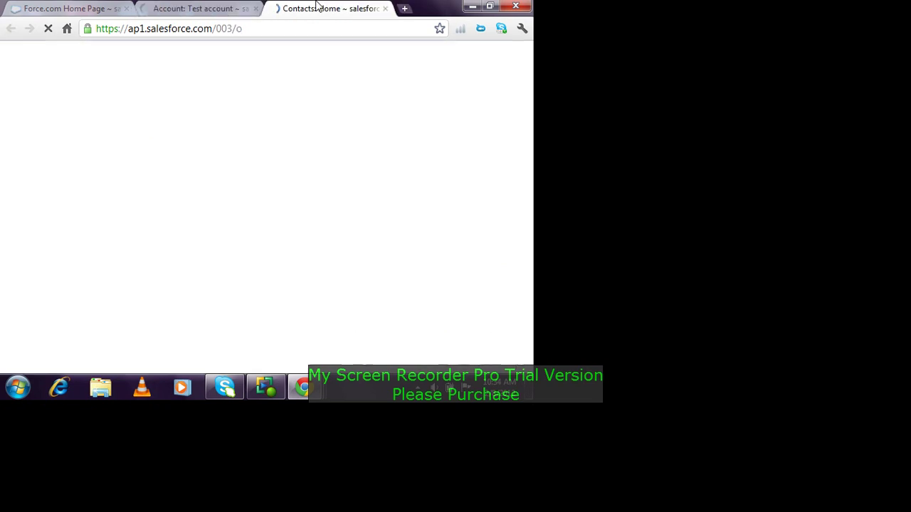
scroll(299, 206, down, 2)
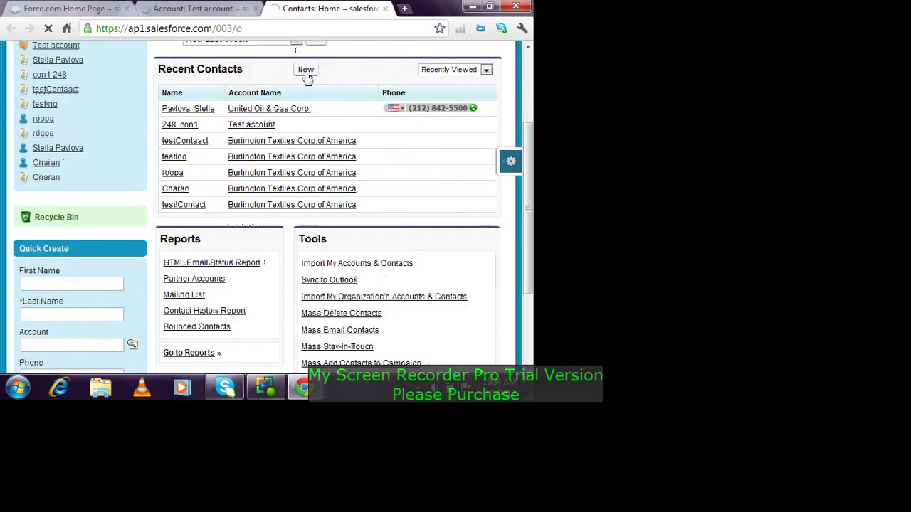
Step: Create and save a new contact with last name 'Testing Partner'
click(306, 71)
click(268, 289)
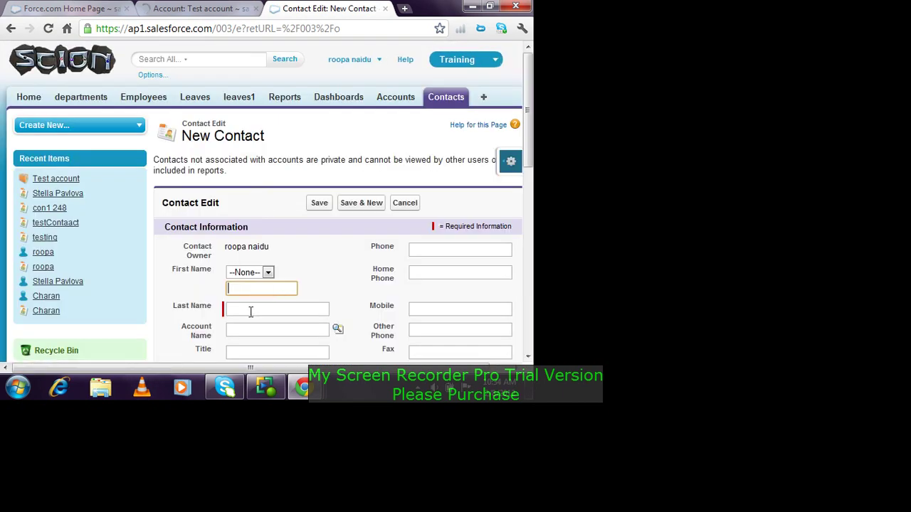
click(250, 311)
text(Testing-P)
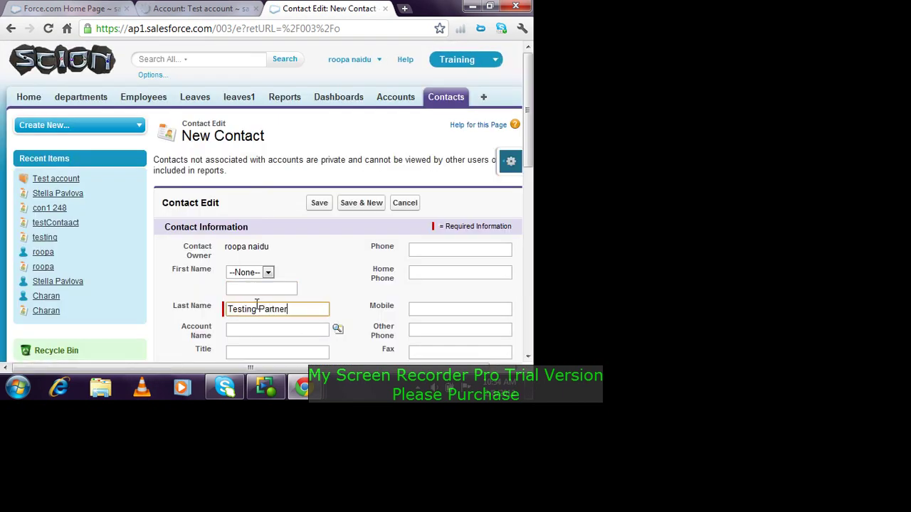
click(319, 203)
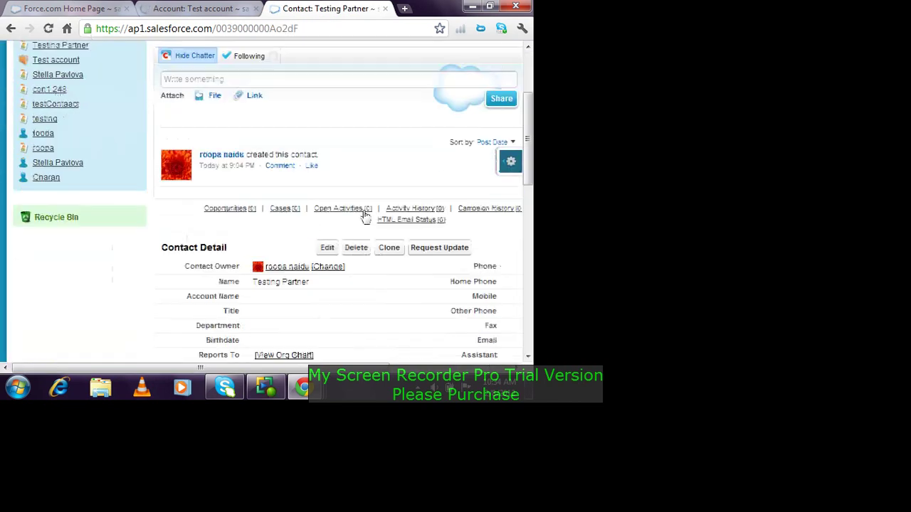
Step: Set the Testing Partner contact's Account Name to Test account and save
click(326, 249)
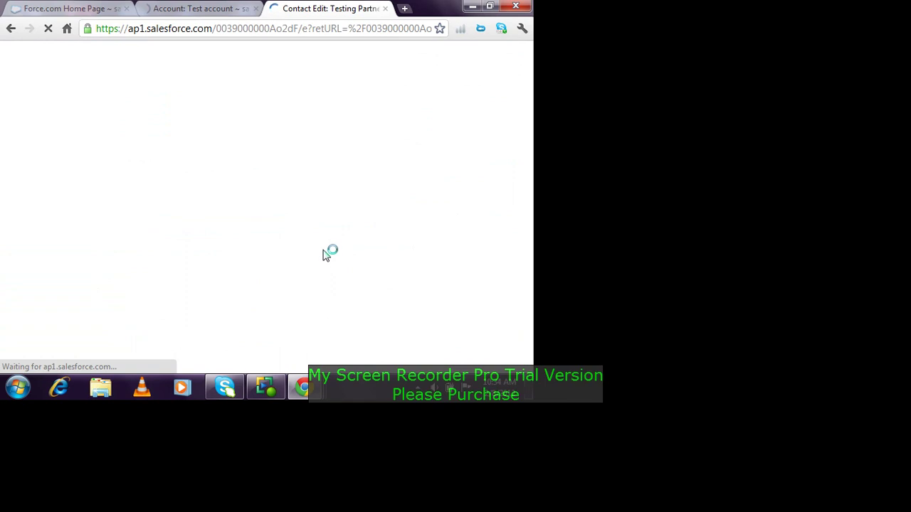
scroll(359, 179, down, 3)
click(338, 193)
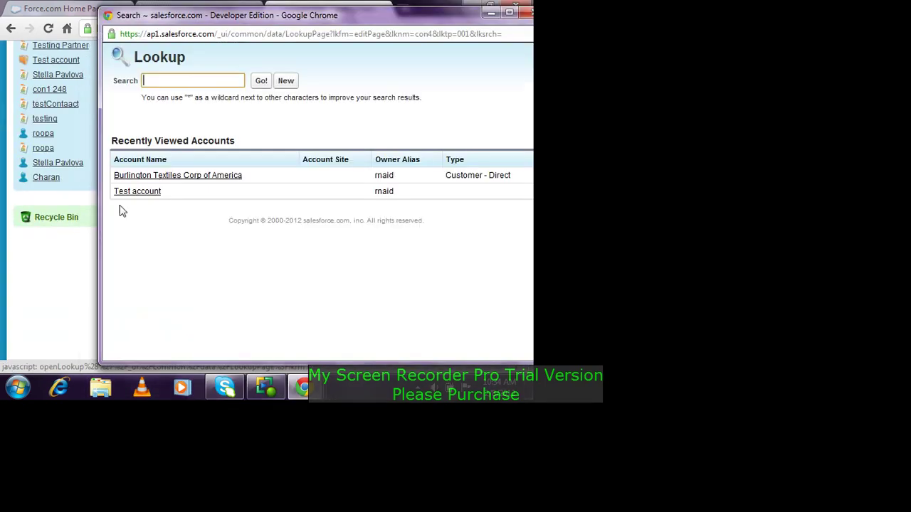
click(133, 191)
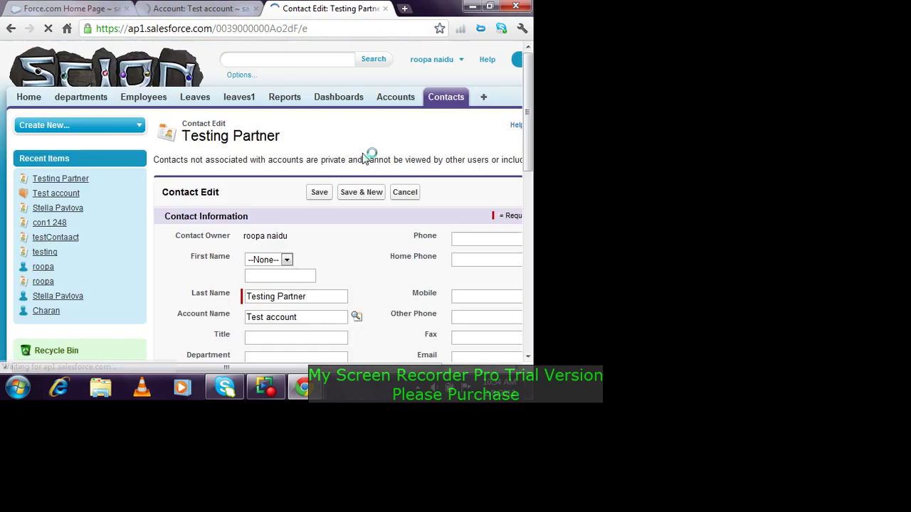
click(319, 204)
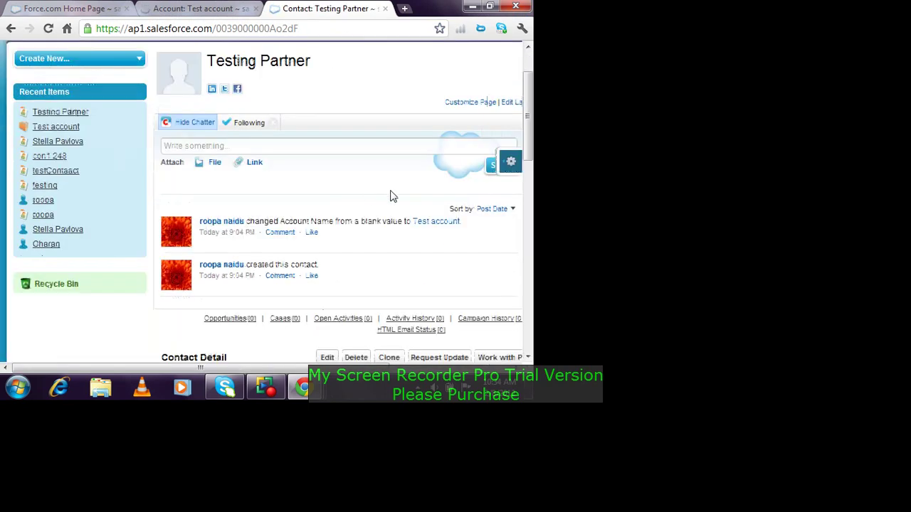
Step: Look at the contact's portal options, then return to the Test account tab
scroll(427, 228, down, 3)
drag(367, 368, 457, 368)
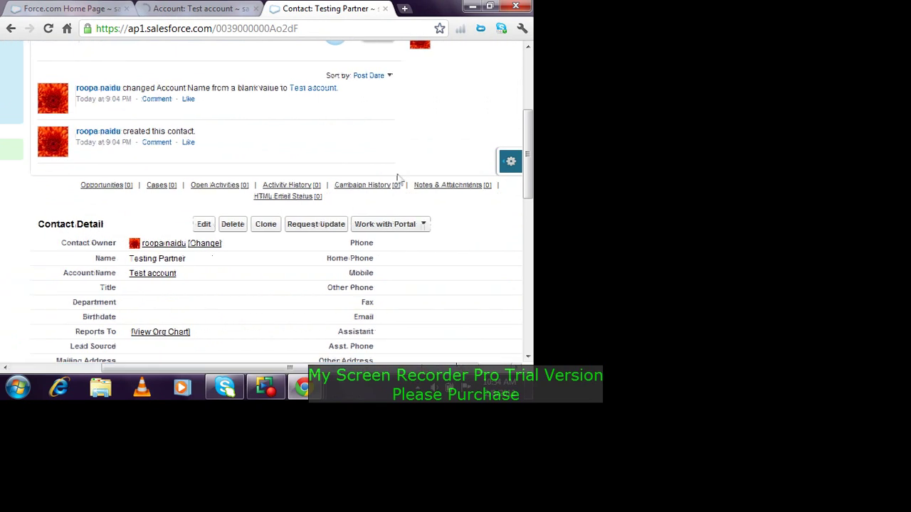
click(424, 226)
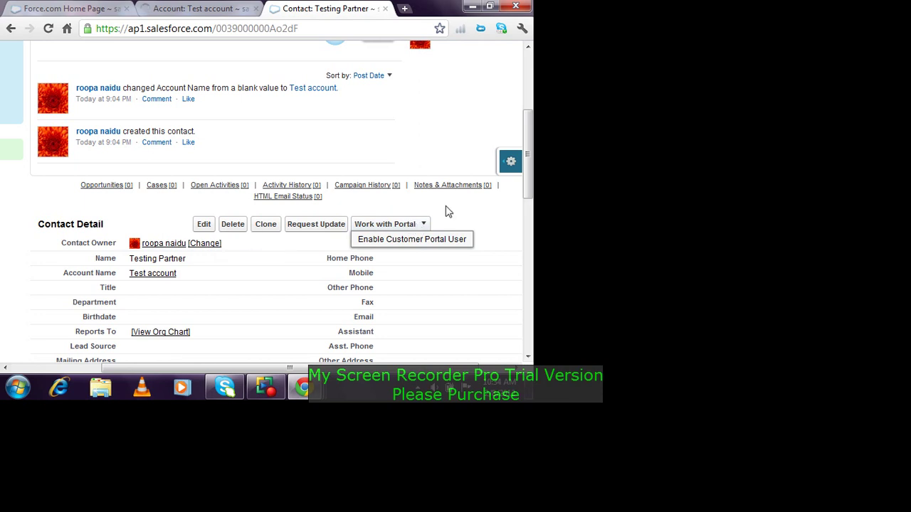
click(244, 7)
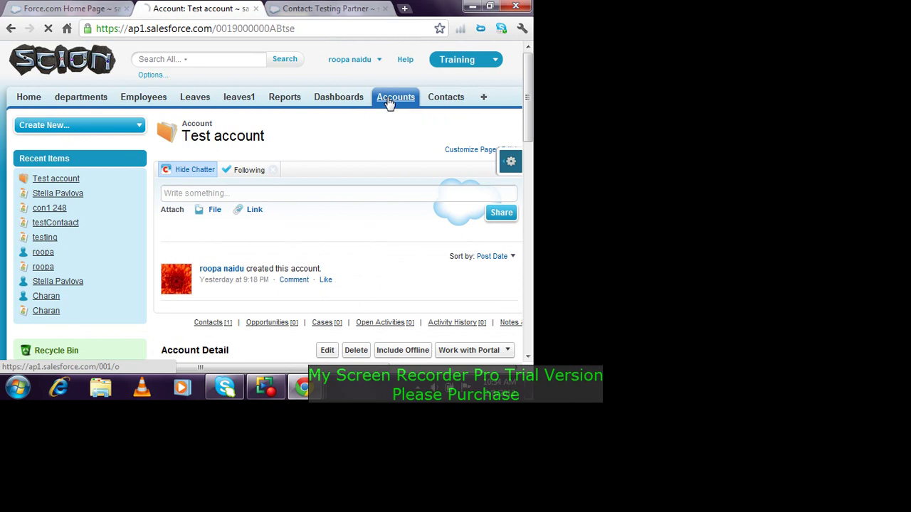
Step: Open the Accounts home page in a new browser tab
click(230, 9)
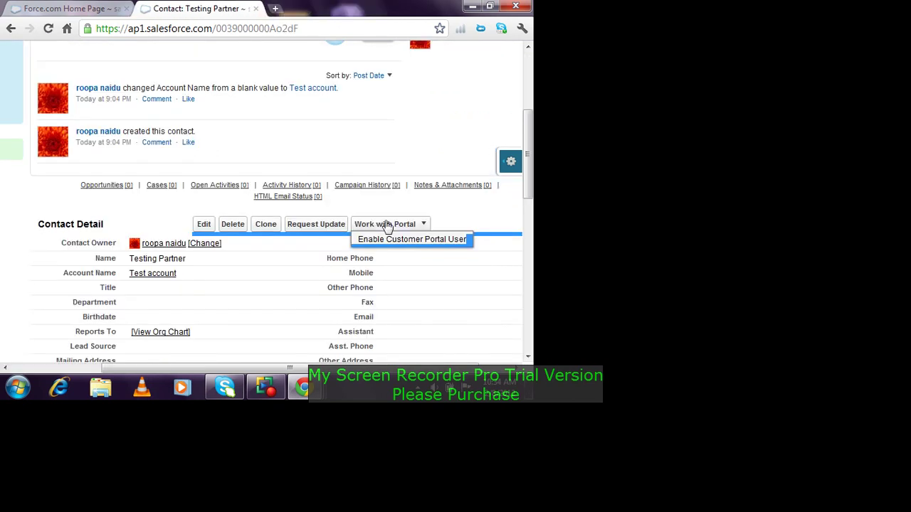
scroll(396, 178, up, 3)
right_click(281, 92)
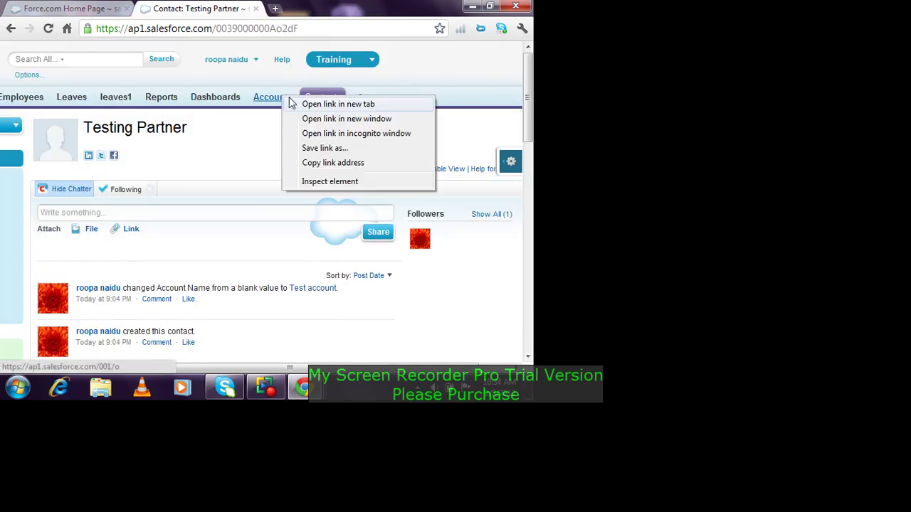
click(306, 103)
click(330, 8)
scroll(370, 153, down, 5)
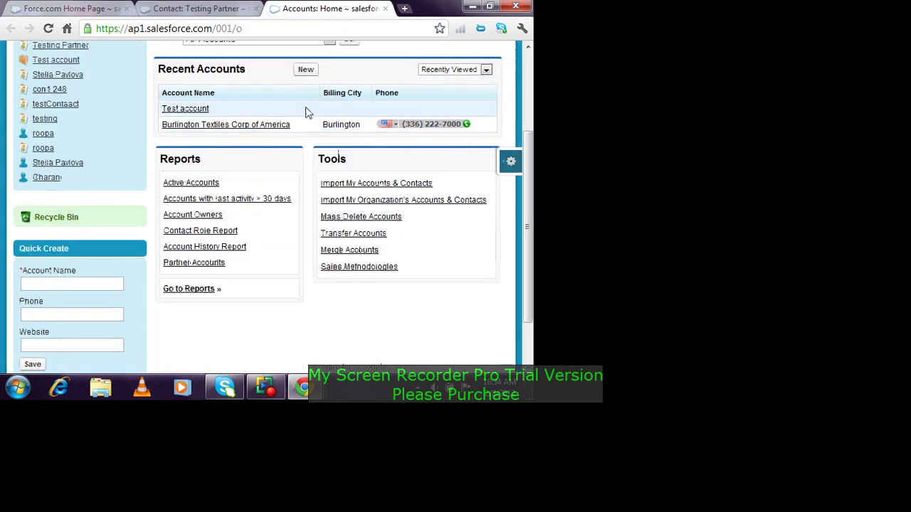
Step: Create and save a new account named 'Testing Acocunt'
click(310, 70)
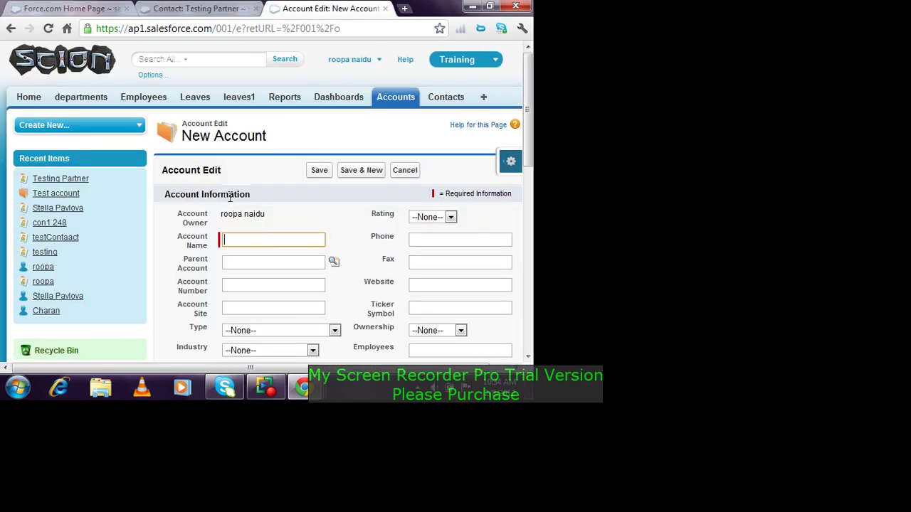
click(265, 237)
text(Te)
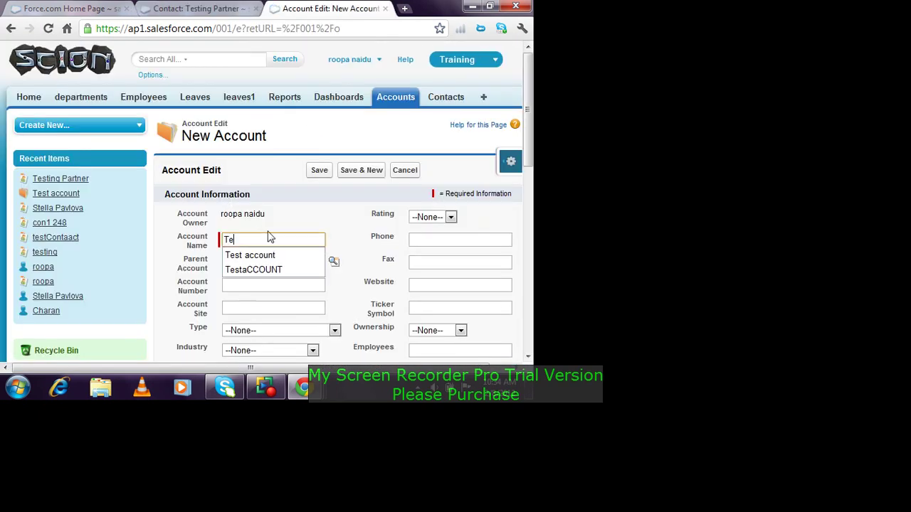
text(sting Ac)
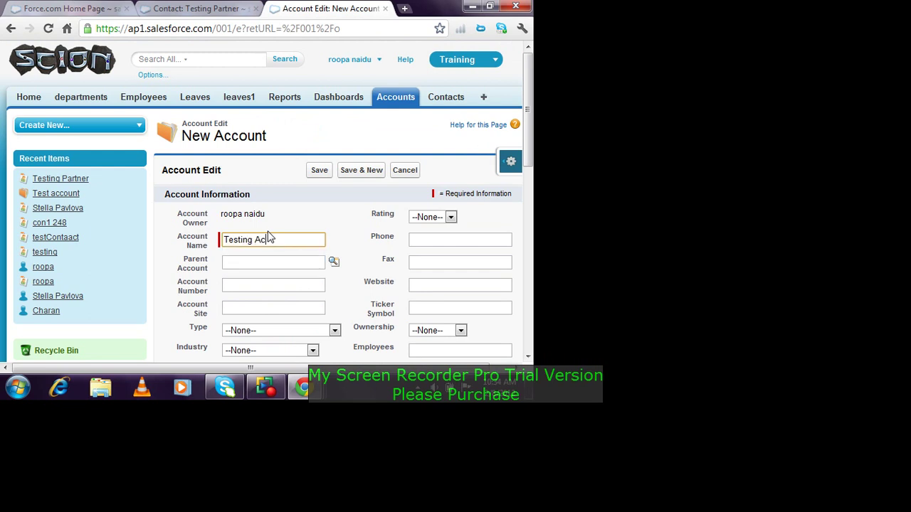
text(cocunt)
click(318, 172)
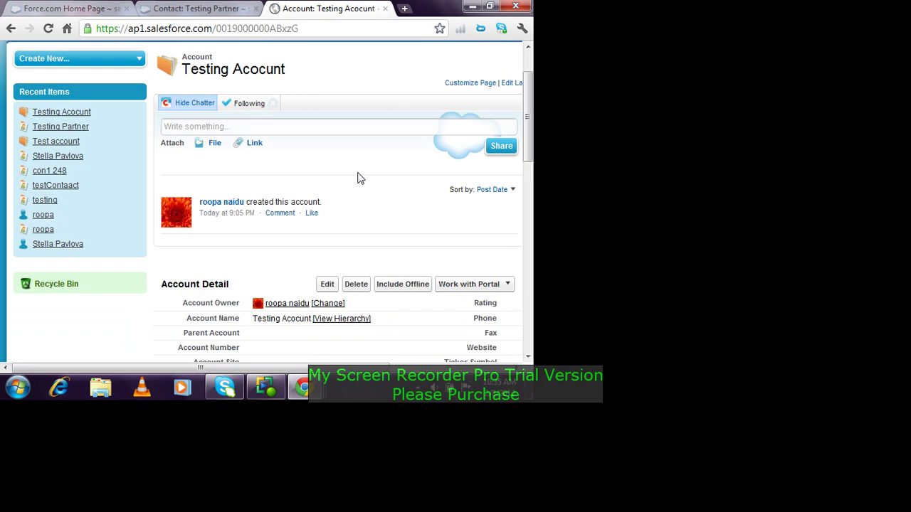
Step: Enable Testing Acocunt as a partner account and confirm
scroll(359, 178, down, 2)
click(488, 151)
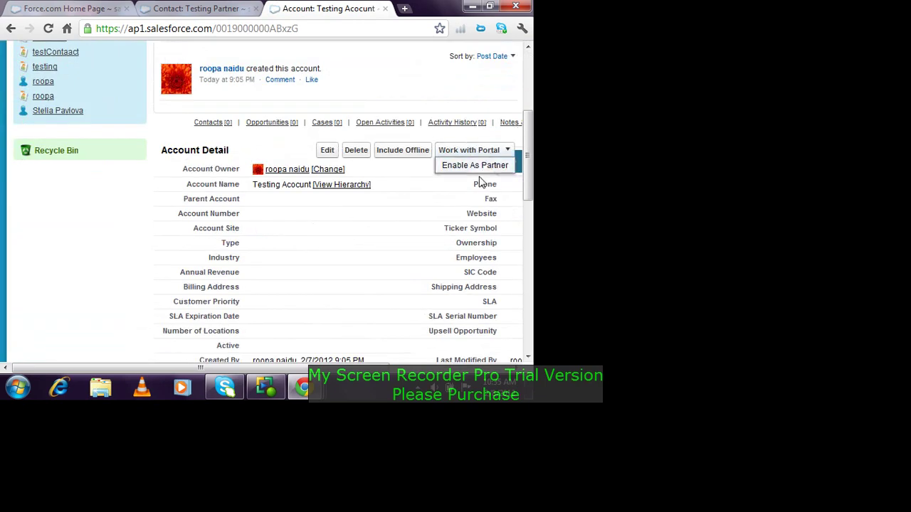
click(476, 166)
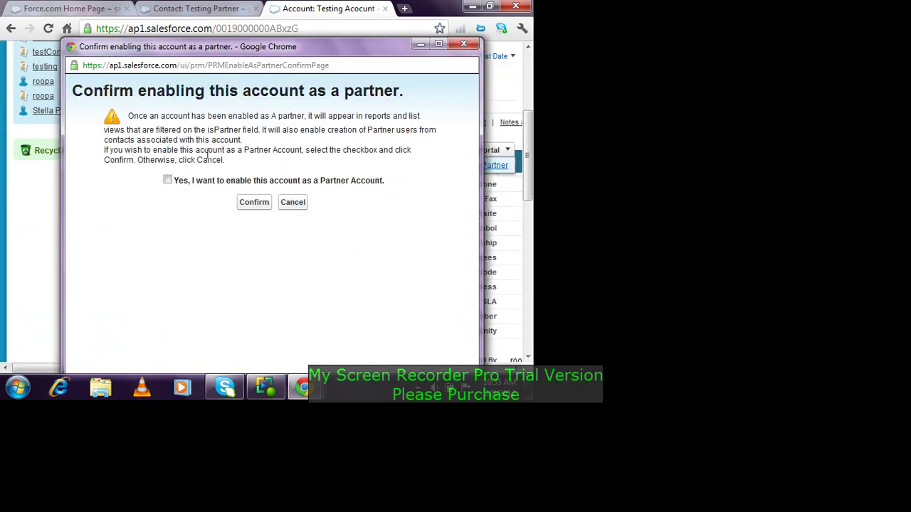
click(167, 180)
click(253, 204)
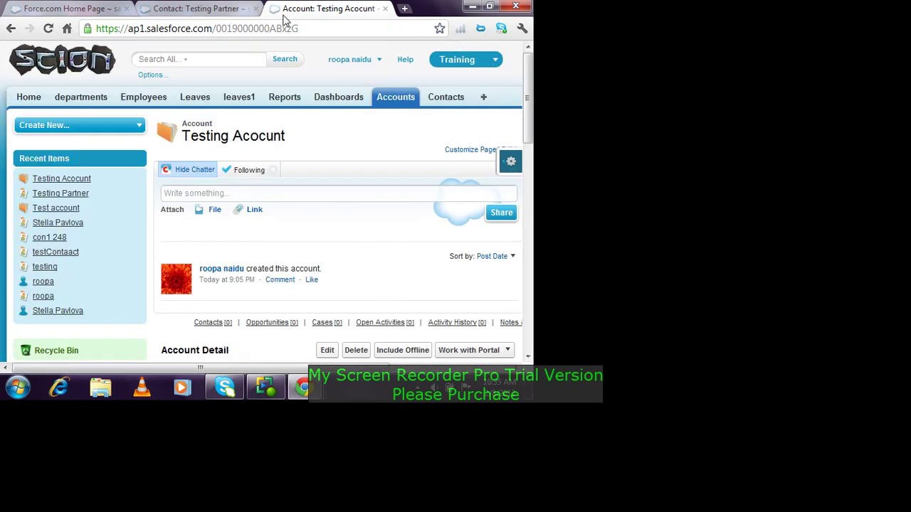
Step: Change the Testing Partner contact's account to Testing Acocunt and save
click(446, 100)
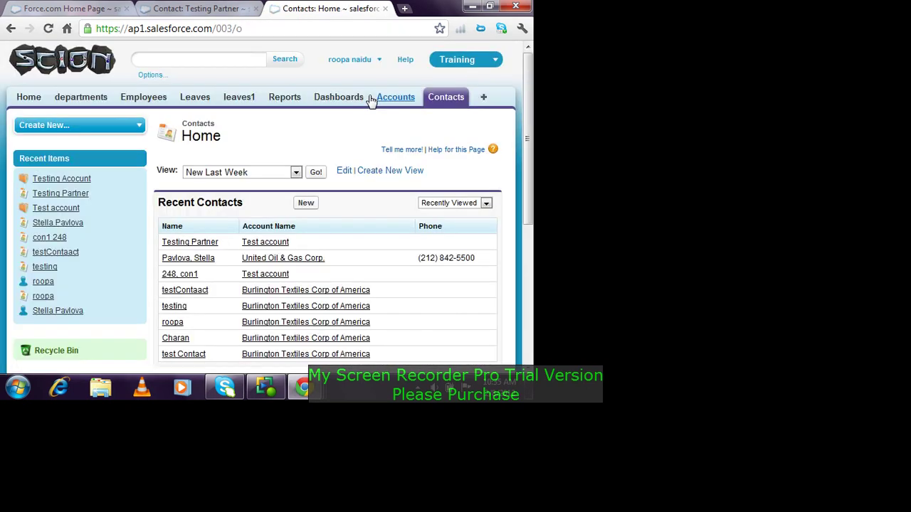
click(214, 244)
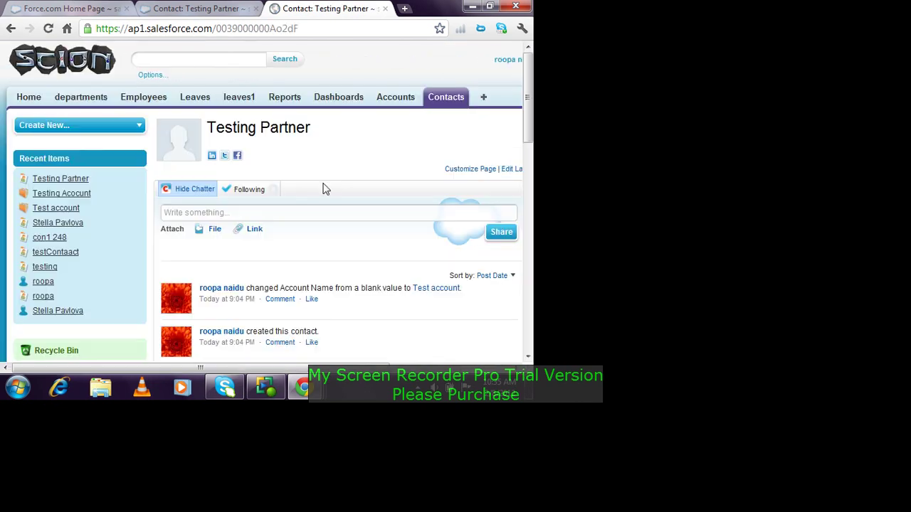
scroll(398, 254, down, 2)
click(333, 293)
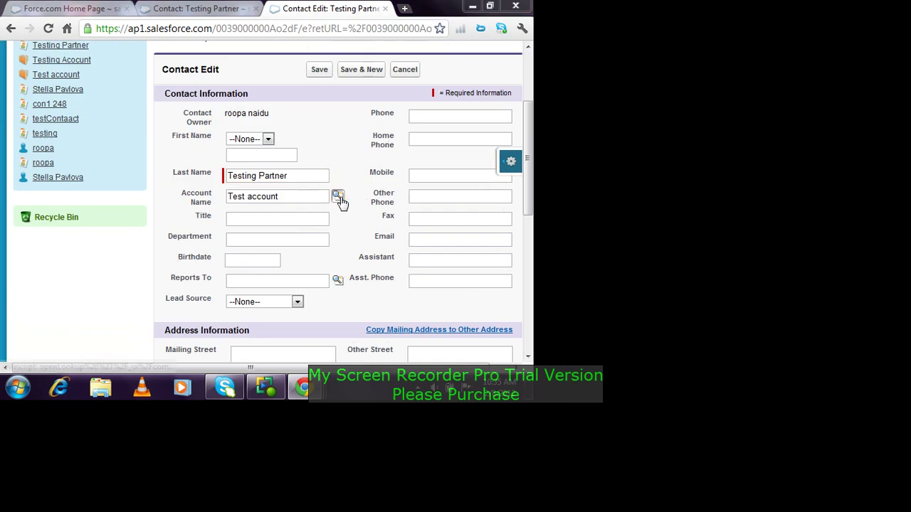
click(339, 197)
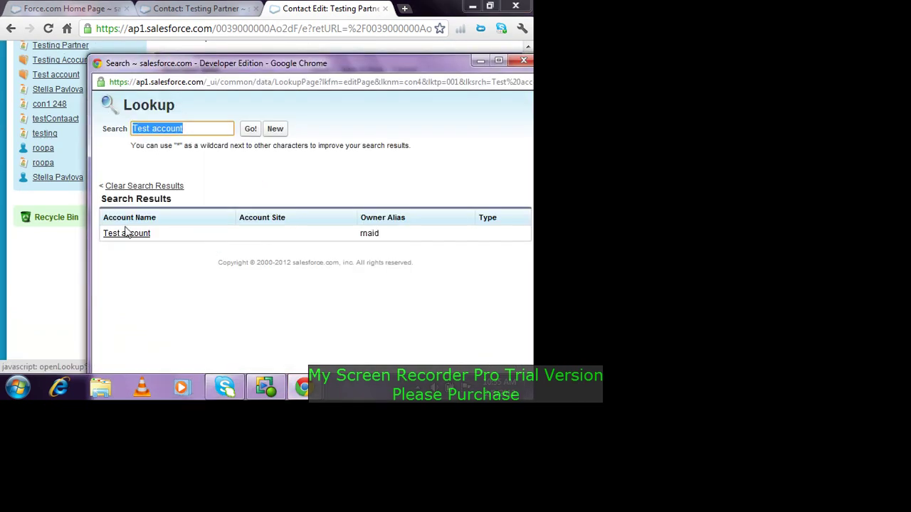
key(BackSpace)
key(Return)
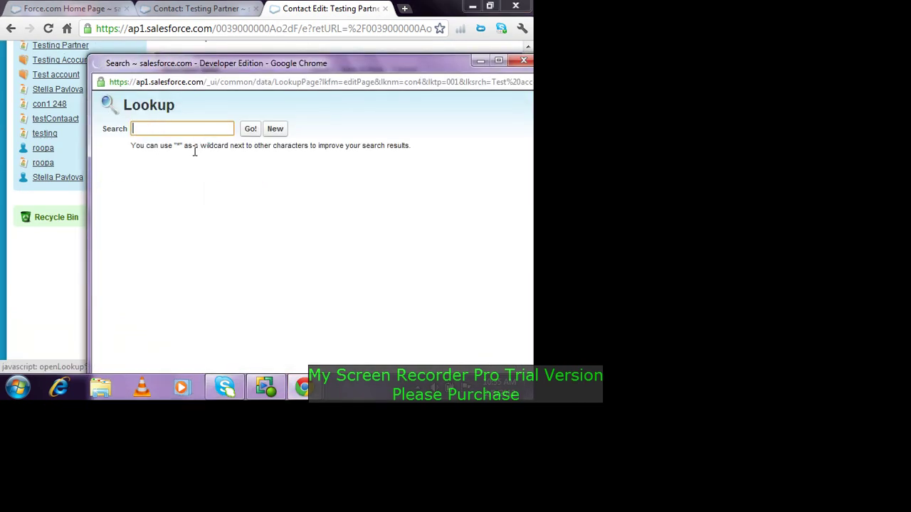
click(140, 257)
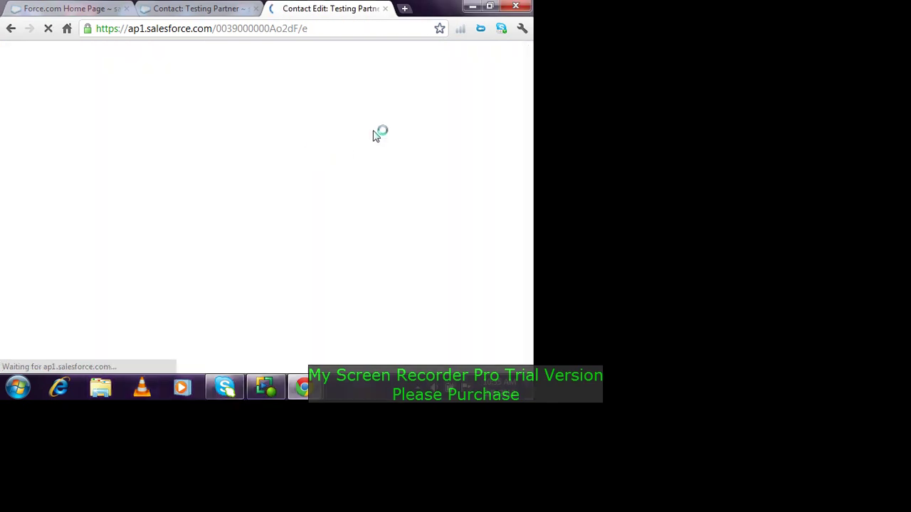
click(318, 203)
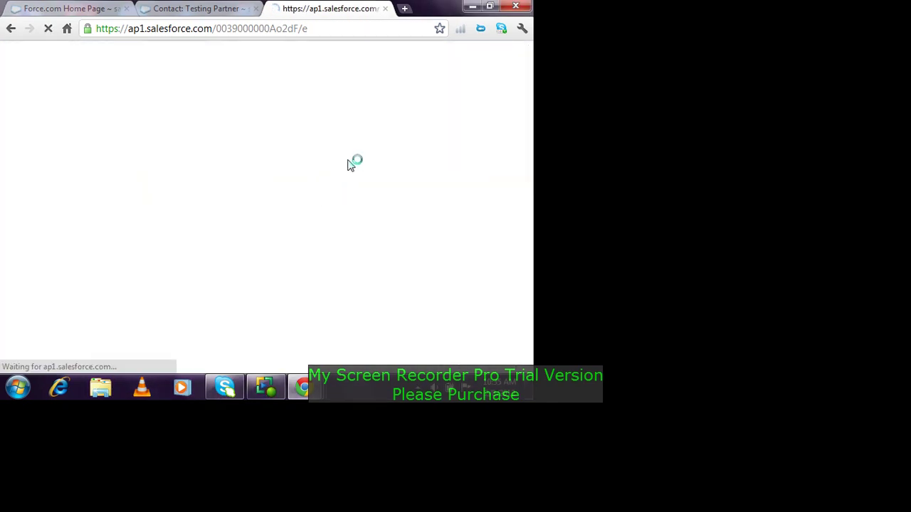
Step: Open the contact's Work with Portal options
scroll(352, 168, down, 4)
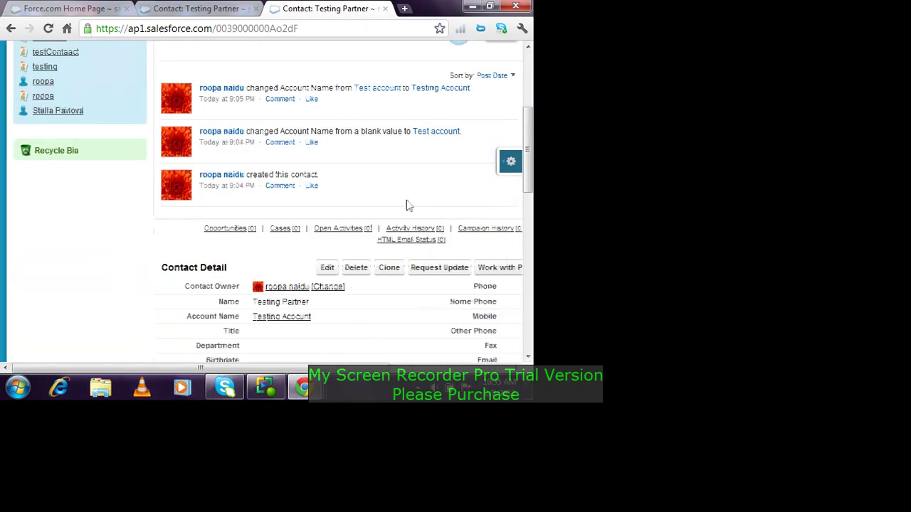
click(512, 269)
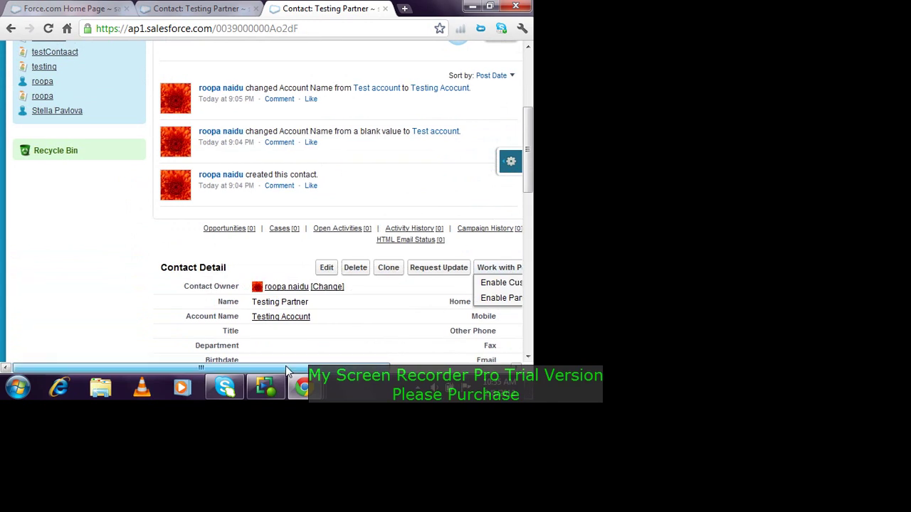
drag(288, 371, 377, 371)
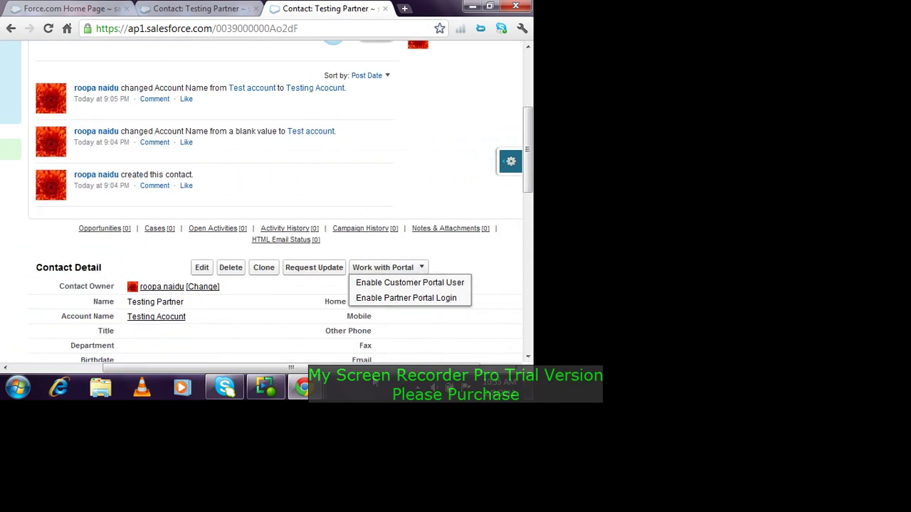
Step: Start Enable Partner Portal Login, check the Gold Partner user licence, then cancel
click(450, 302)
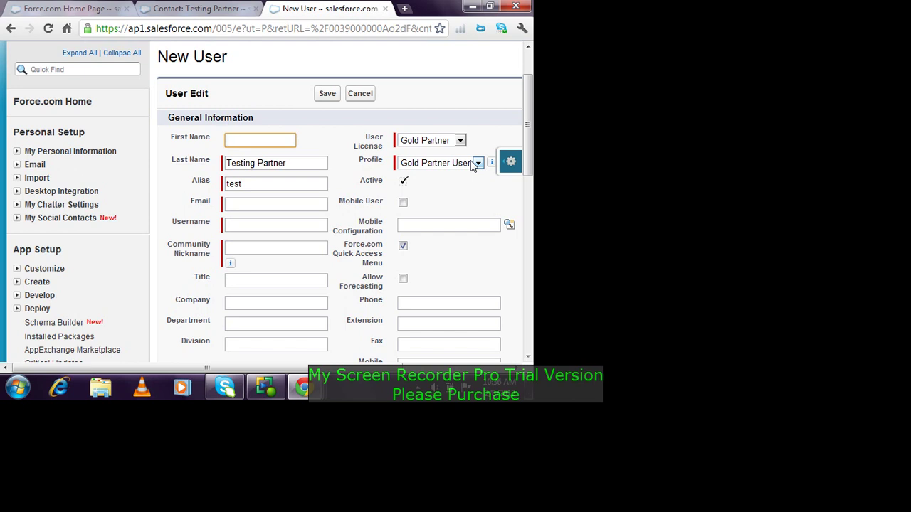
click(437, 142)
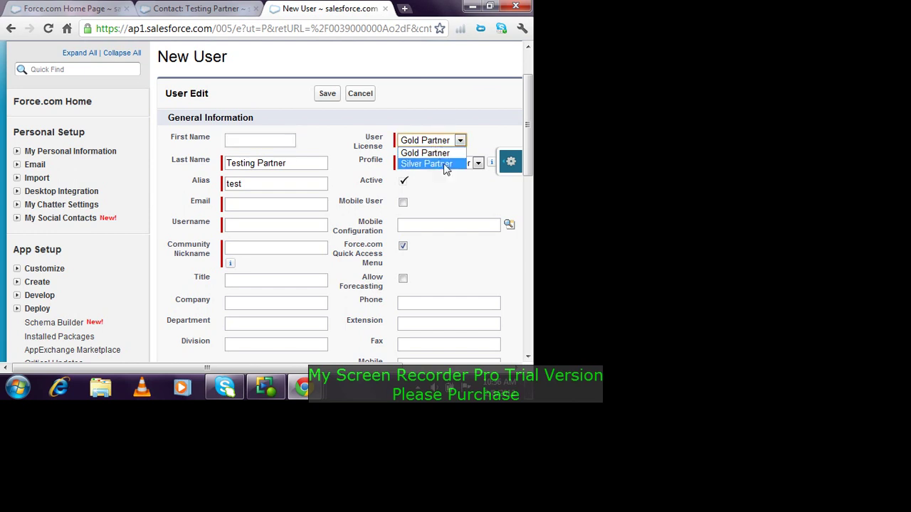
click(469, 108)
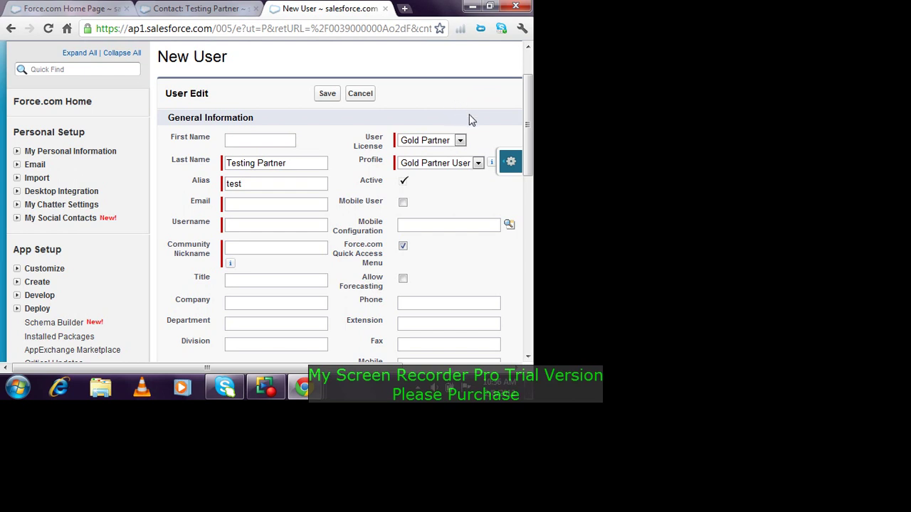
click(443, 141)
click(441, 142)
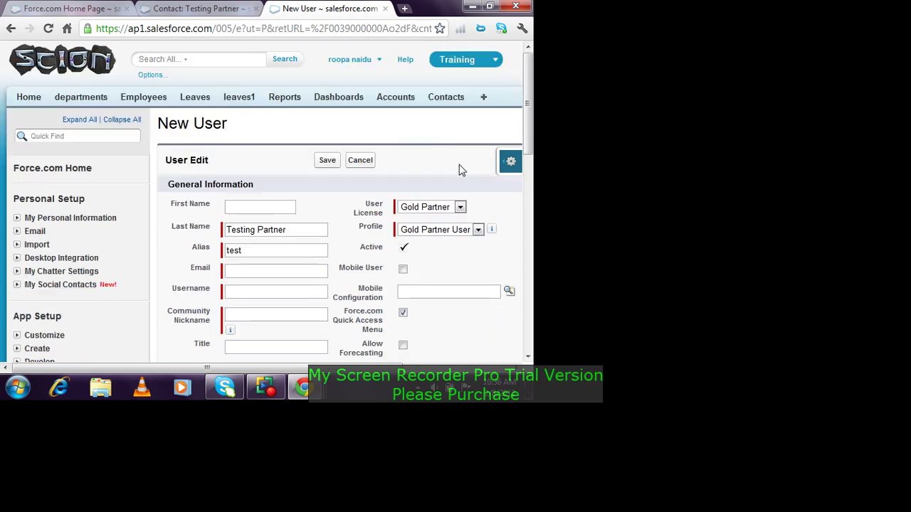
scroll(459, 167, up, 1)
click(369, 158)
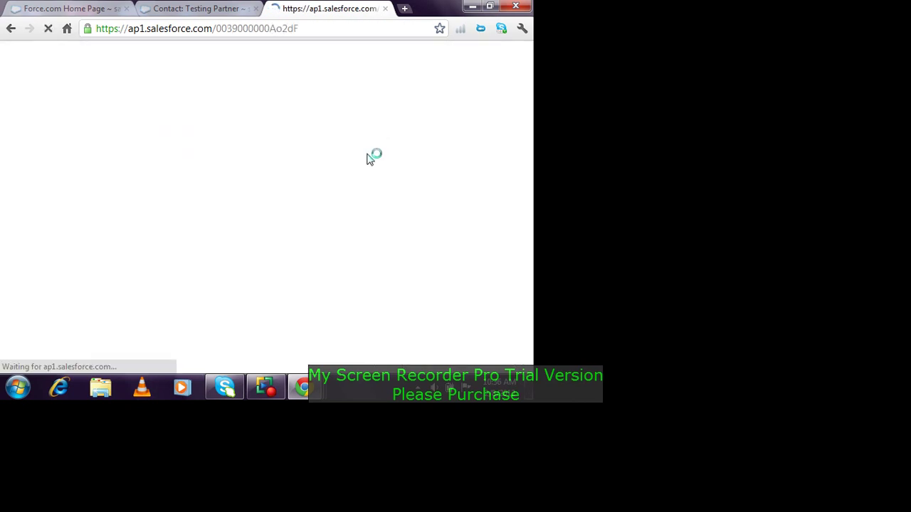
Step: Open Setup from the user menu in a new browser tab
scroll(382, 145, down, 2)
scroll(387, 197, up, 2)
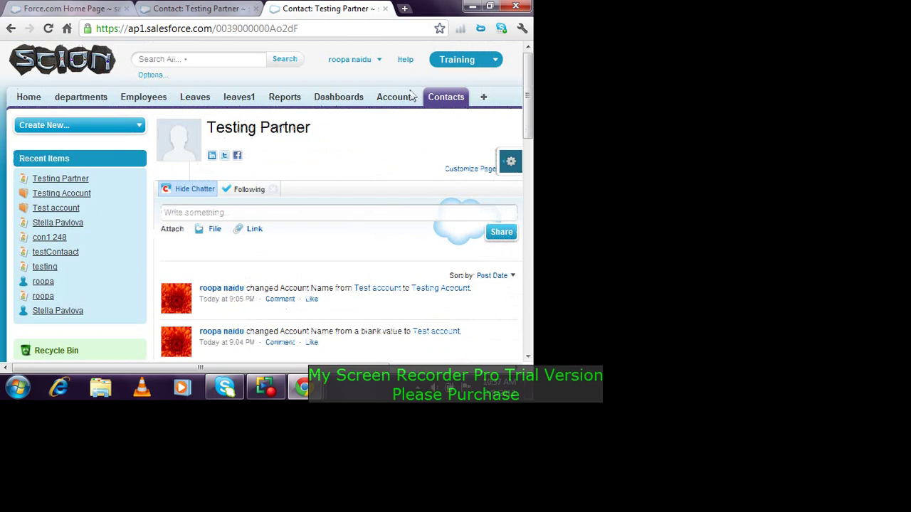
click(378, 63)
right_click(336, 97)
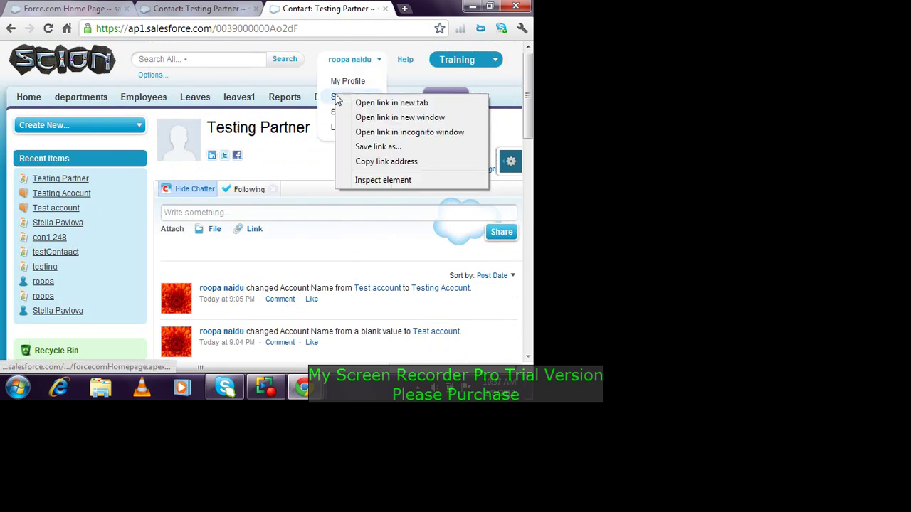
click(390, 103)
Step: Close the duplicate contact tab and open Customize > Salesforce to Salesforce > Settings
click(210, 7)
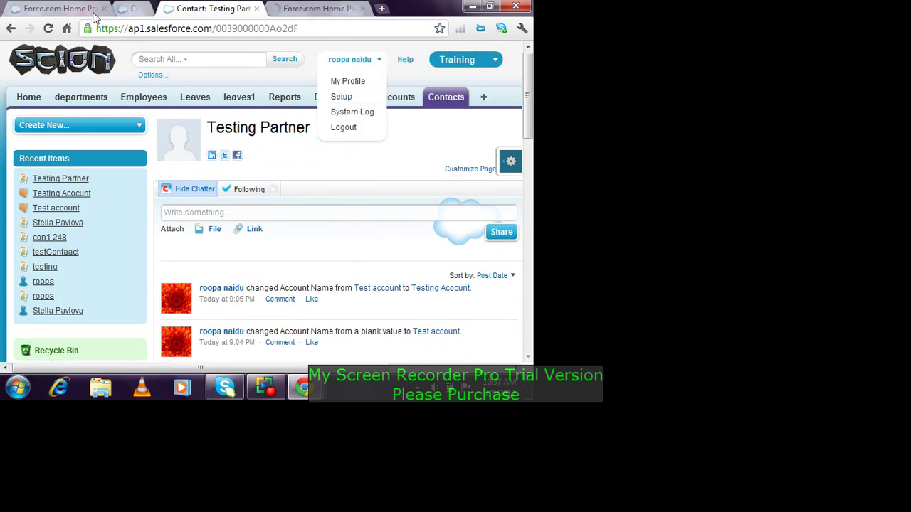
click(260, 8)
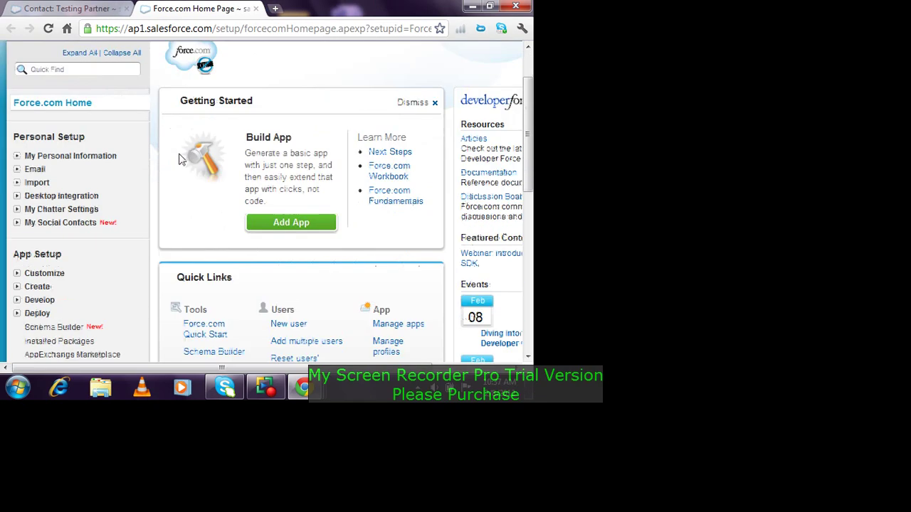
scroll(118, 184, down, 2)
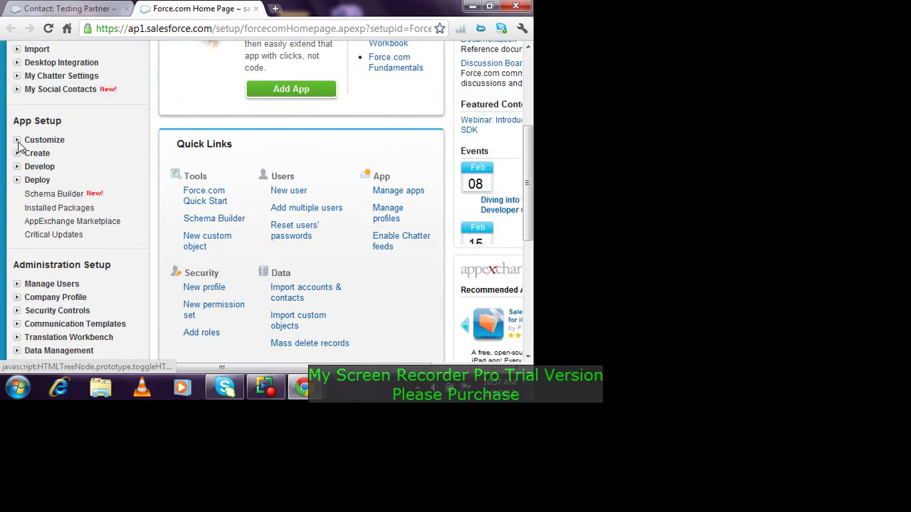
click(17, 141)
scroll(62, 156, down, 3)
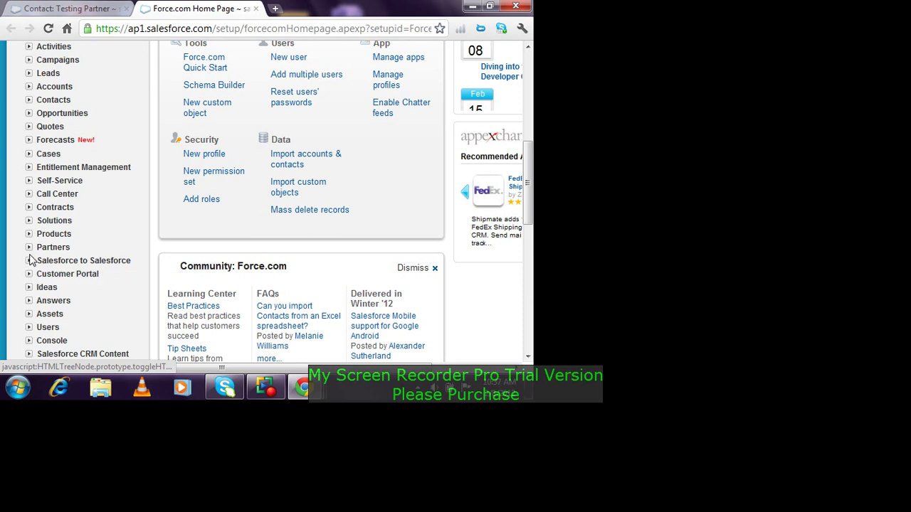
scroll(28, 264, up, 4)
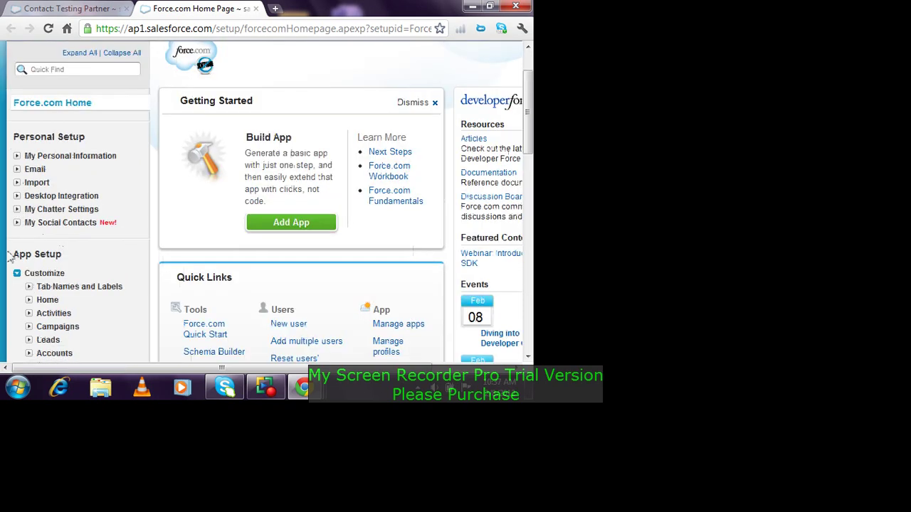
scroll(27, 290, down, 4)
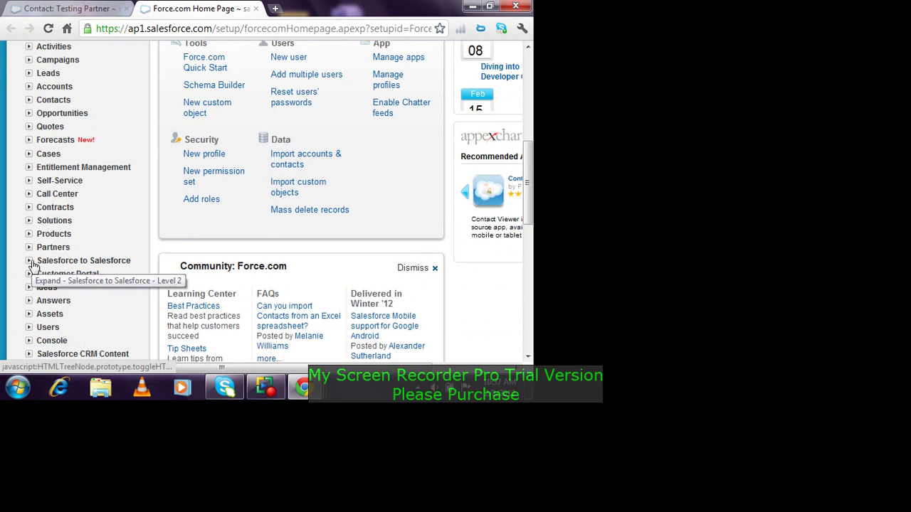
click(28, 260)
click(63, 276)
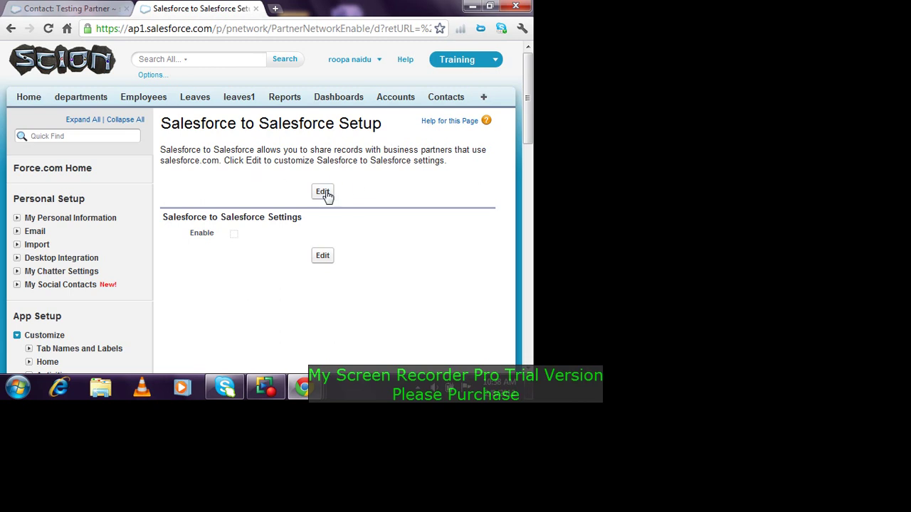
Step: Tick the Enable checkbox on Salesforce to Salesforce Setup and save
click(325, 193)
click(246, 226)
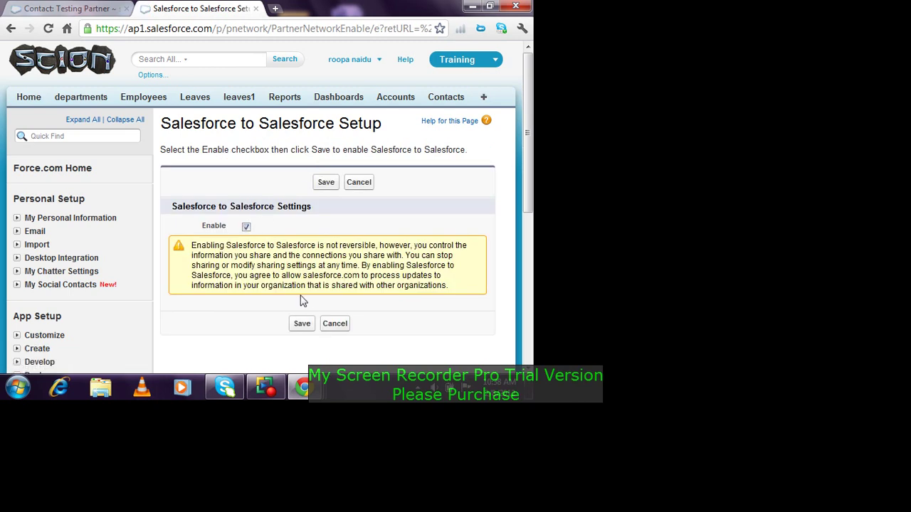
click(302, 323)
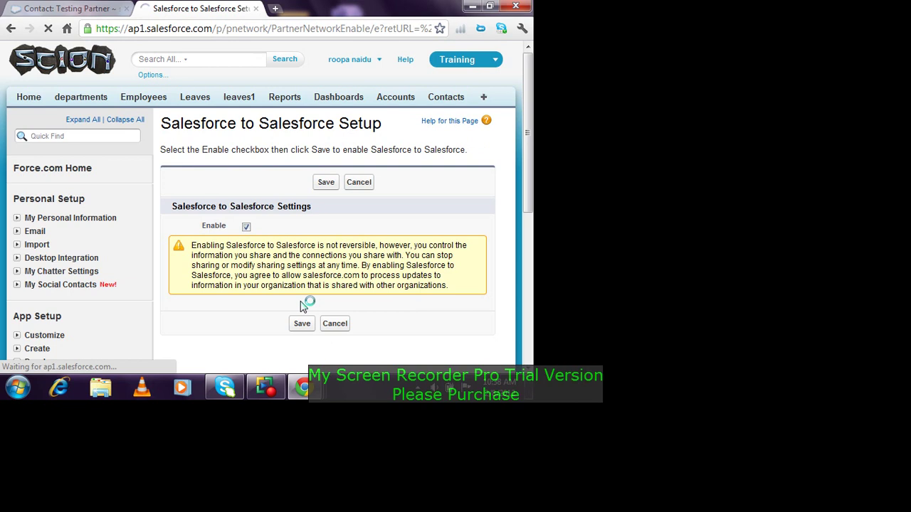
scroll(327, 193, down, 3)
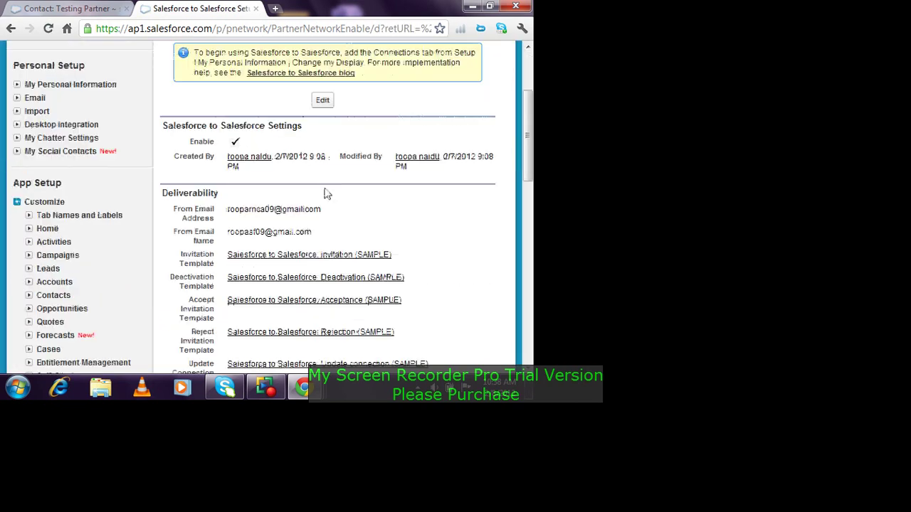
scroll(327, 192, up, 1)
scroll(326, 192, up, 2)
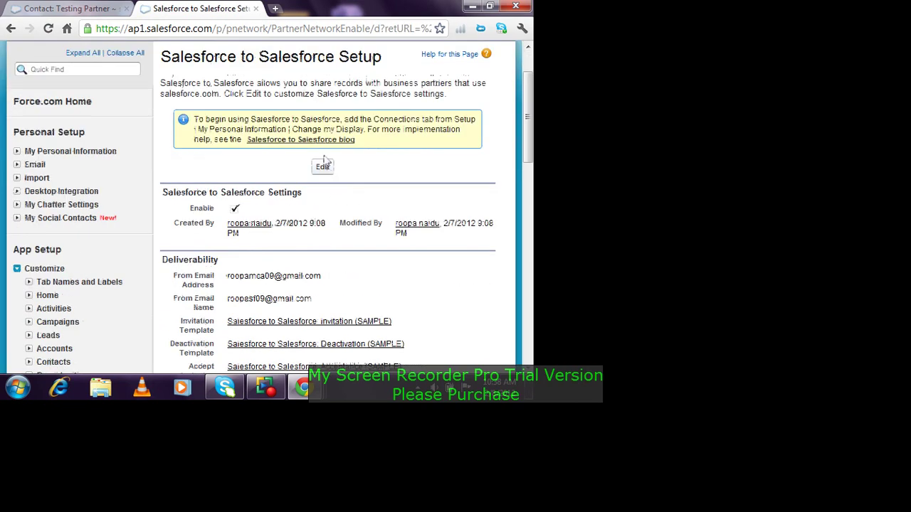
Step: Move Connections from Available Tabs into Selected Tabs and save
click(483, 99)
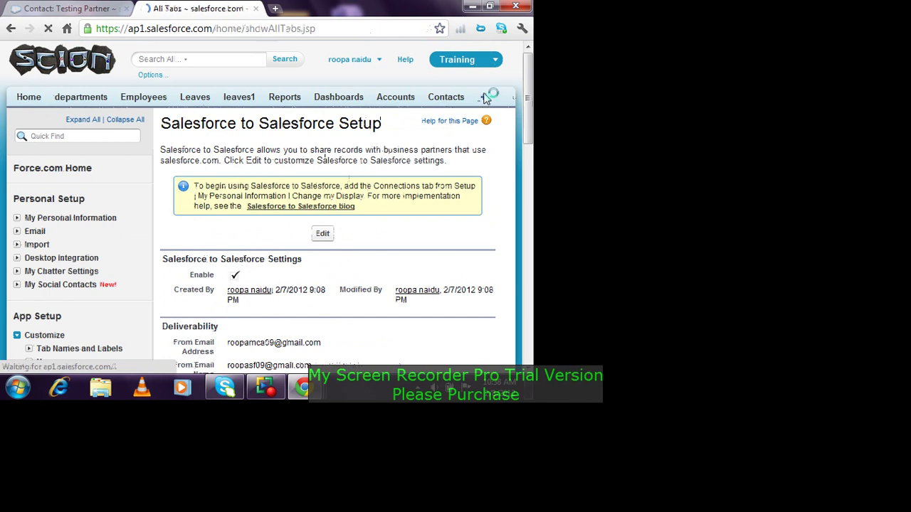
scroll(473, 185, down, 1)
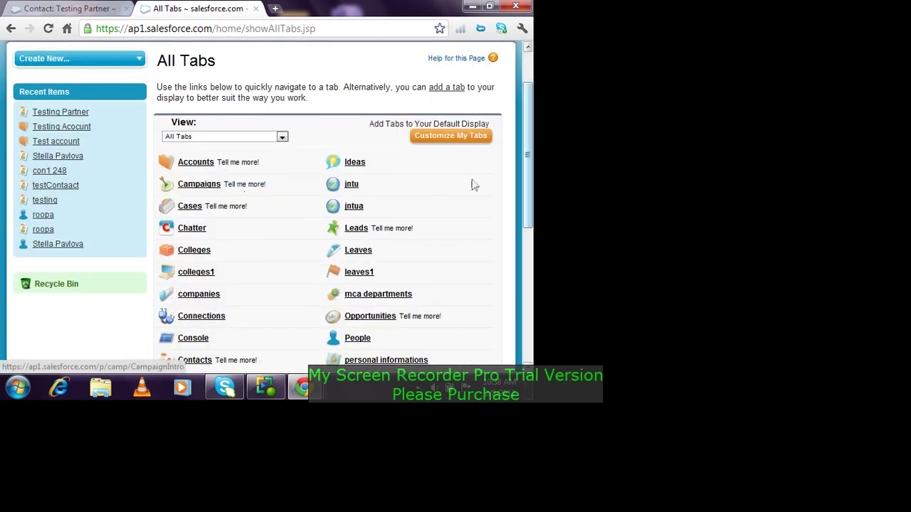
click(446, 136)
scroll(396, 165, down, 3)
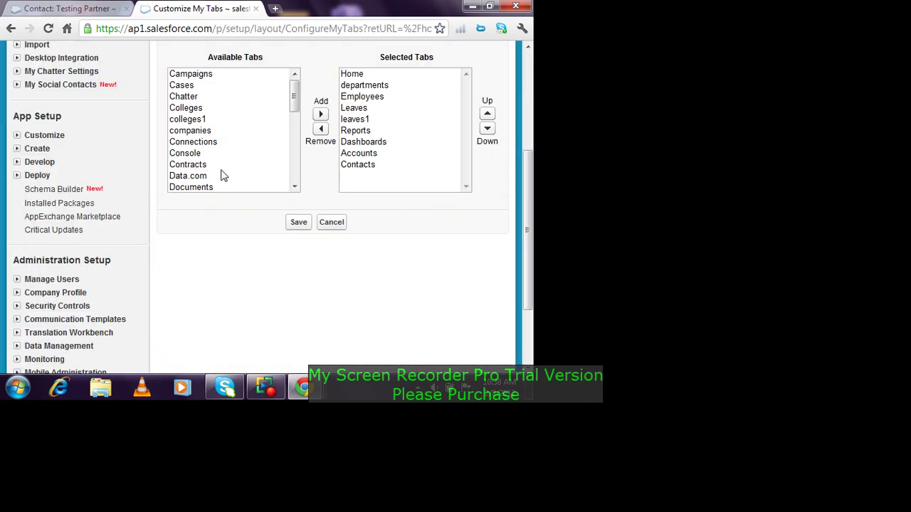
click(208, 143)
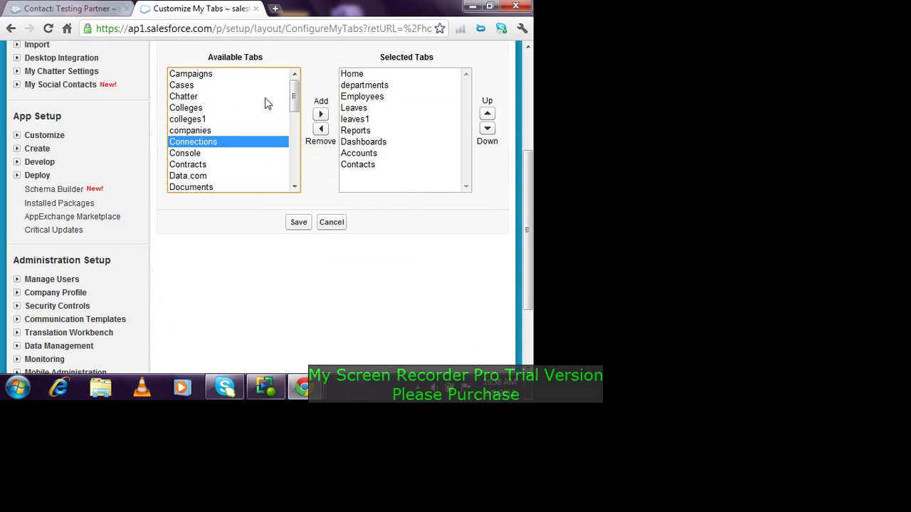
click(320, 114)
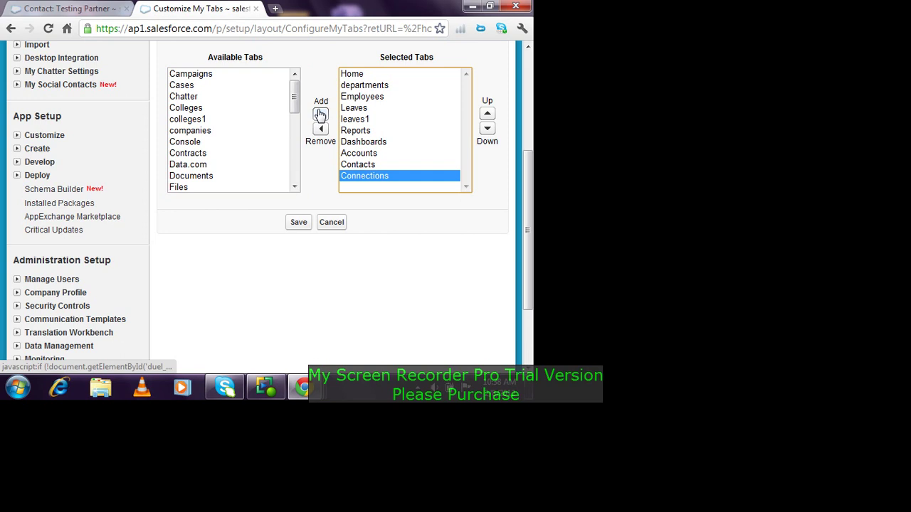
click(300, 222)
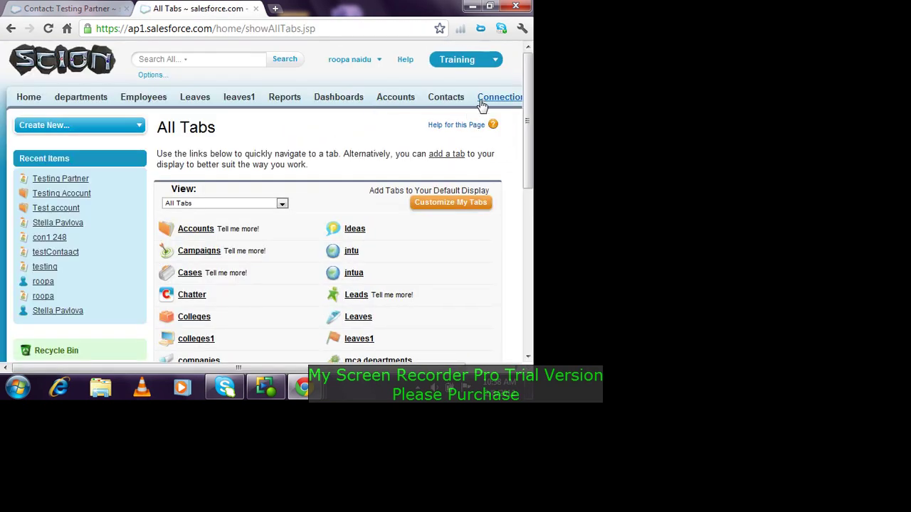
Step: Visit the Connections, Accounts and Contacts pages, then start a new contact
click(484, 104)
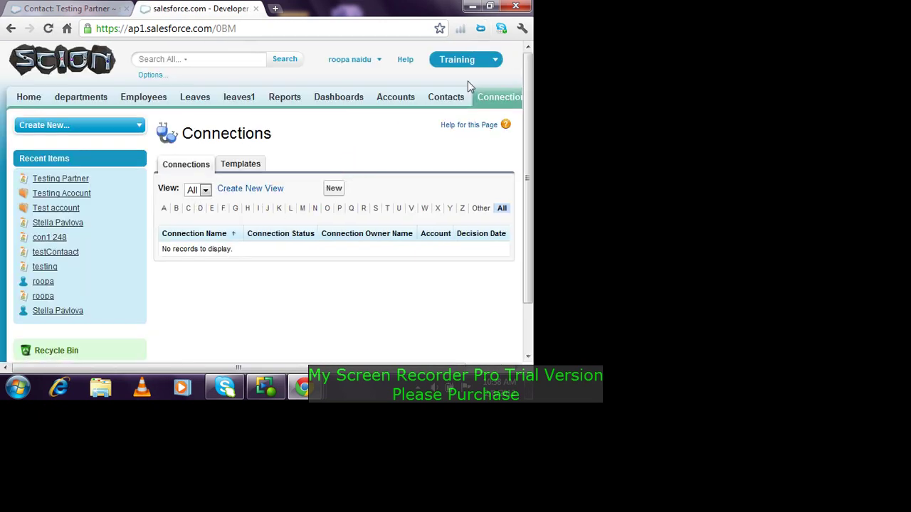
click(399, 98)
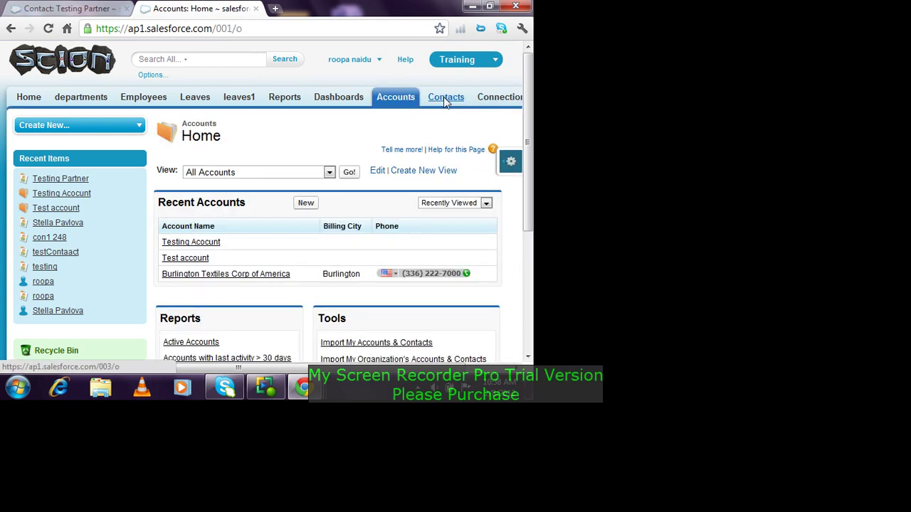
click(446, 98)
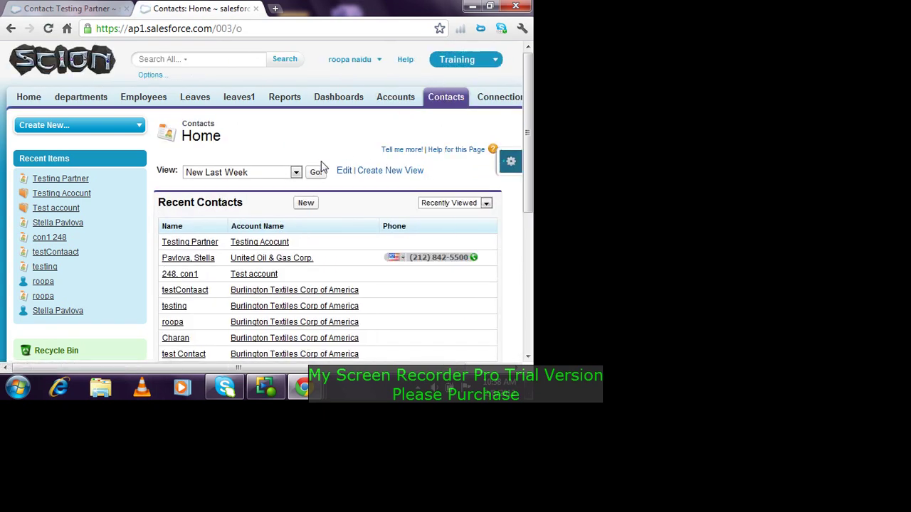
click(309, 204)
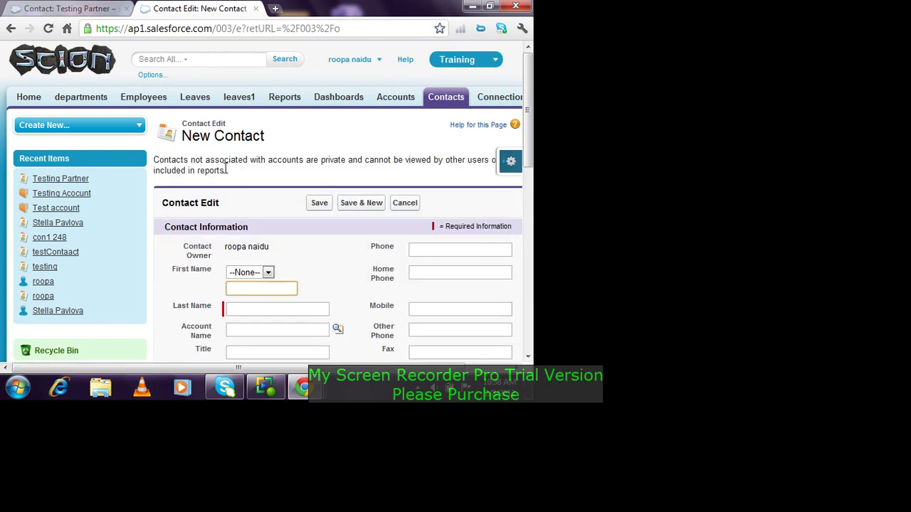
Step: Enter the new contact's last name and link the contact to Test account
click(293, 307)
text(roopini)
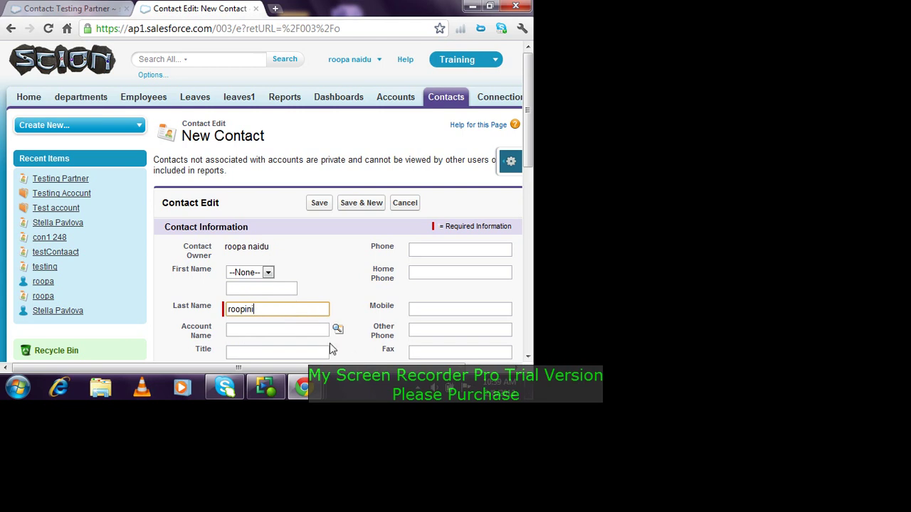
click(338, 329)
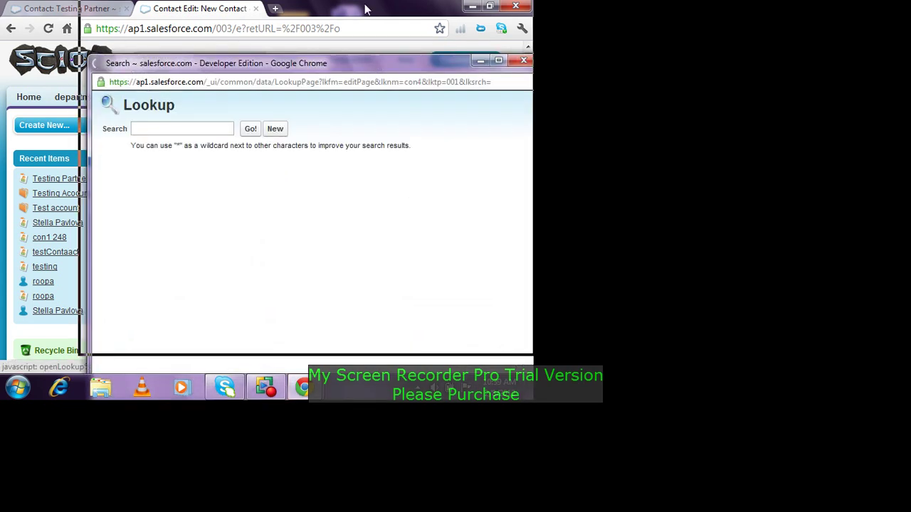
double_click(301, 70)
click(29, 183)
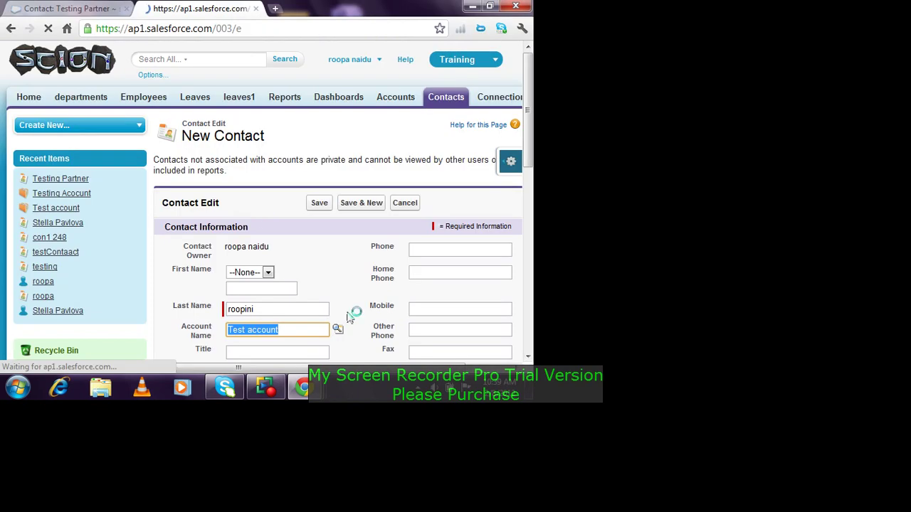
Step: Add the contact's e-mail address, save the record, and dismiss the reminder popup
scroll(433, 331, down, 2)
click(427, 305)
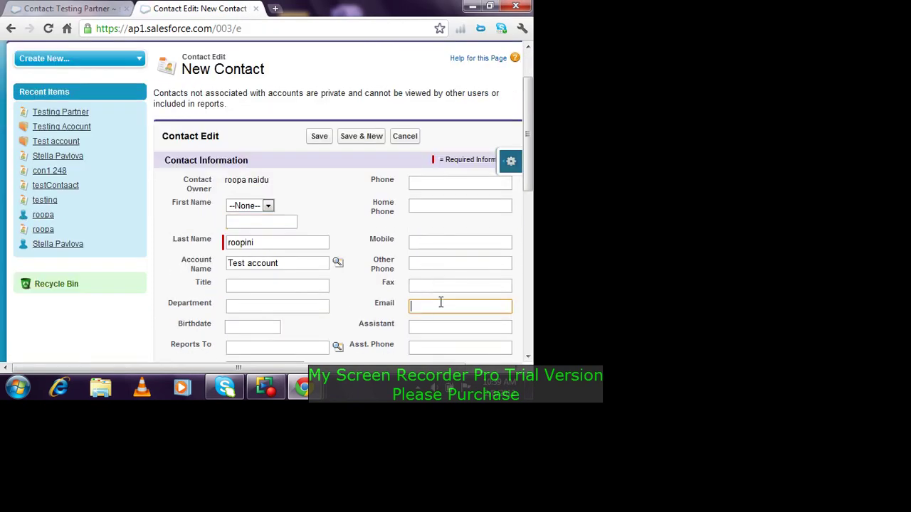
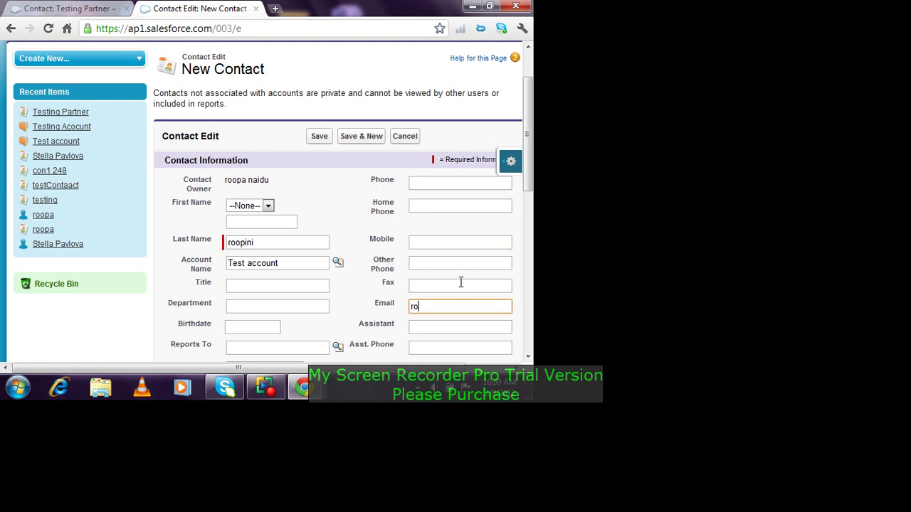
click(322, 137)
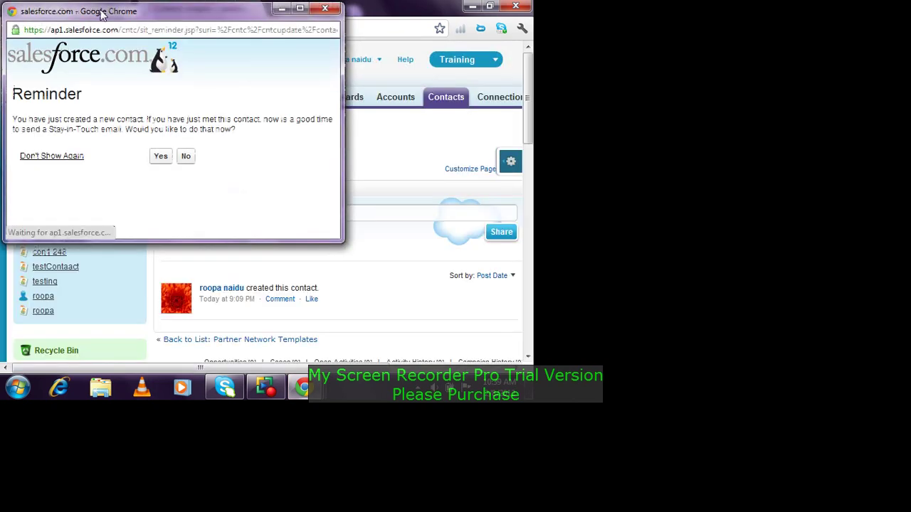
click(325, 8)
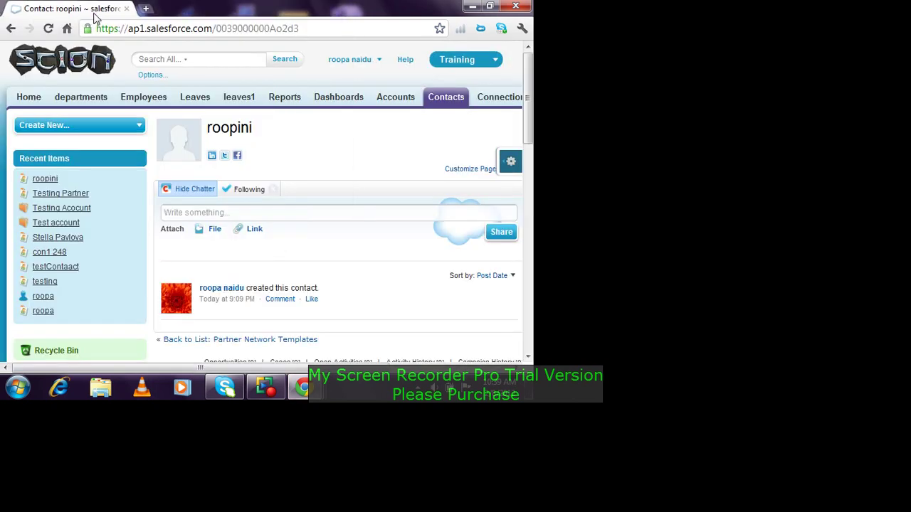
Step: Create a new connection invitation for the newly created Test account contact and send it
click(489, 101)
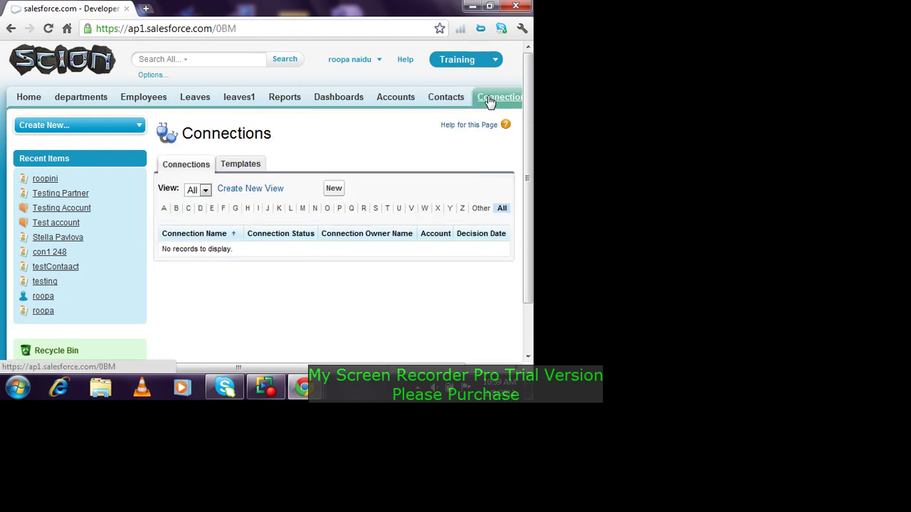
click(334, 189)
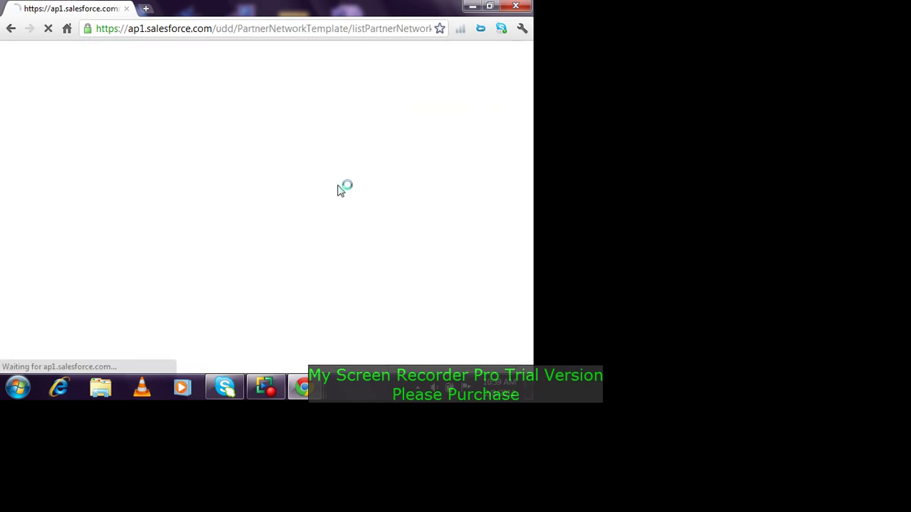
scroll(339, 199, down, 1)
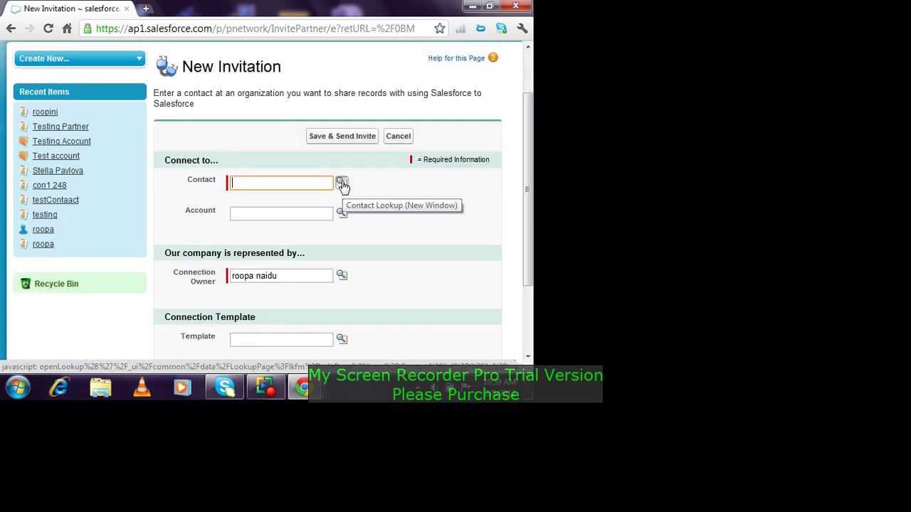
click(342, 184)
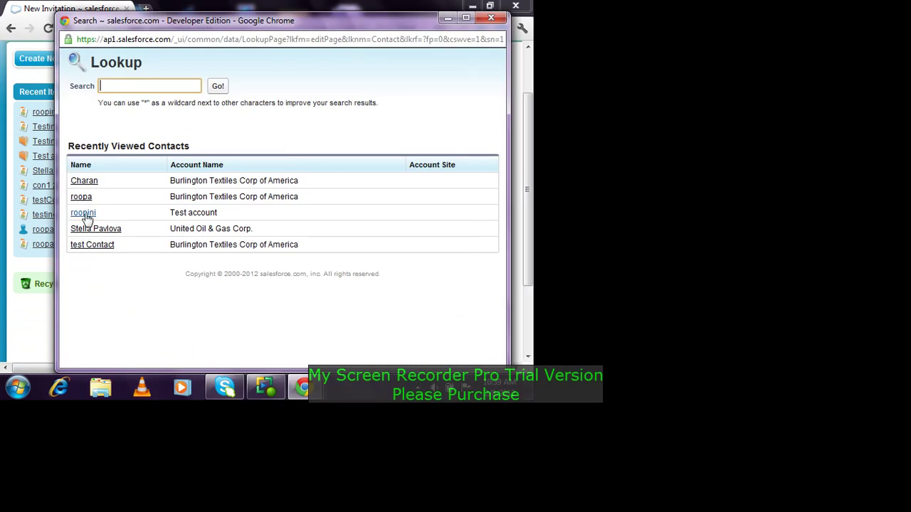
click(84, 212)
scroll(388, 221, down, 3)
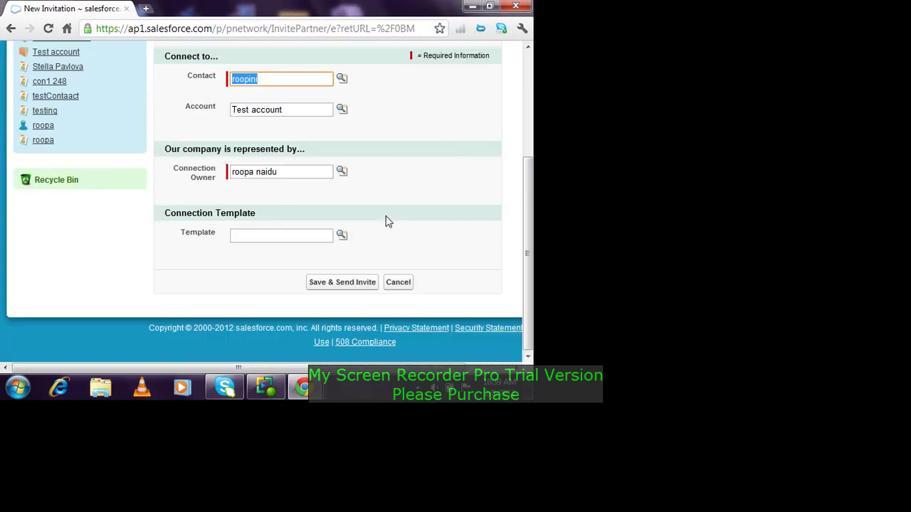
scroll(393, 217, up, 1)
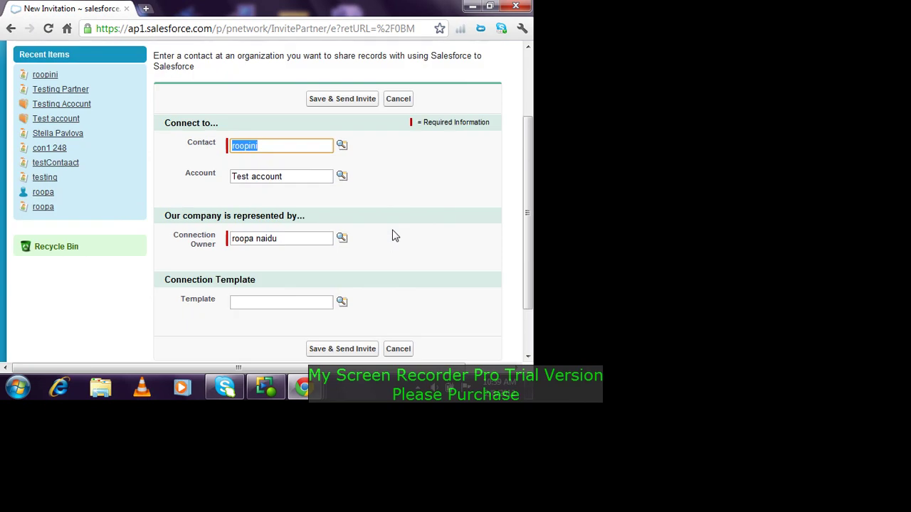
scroll(374, 224, down, 1)
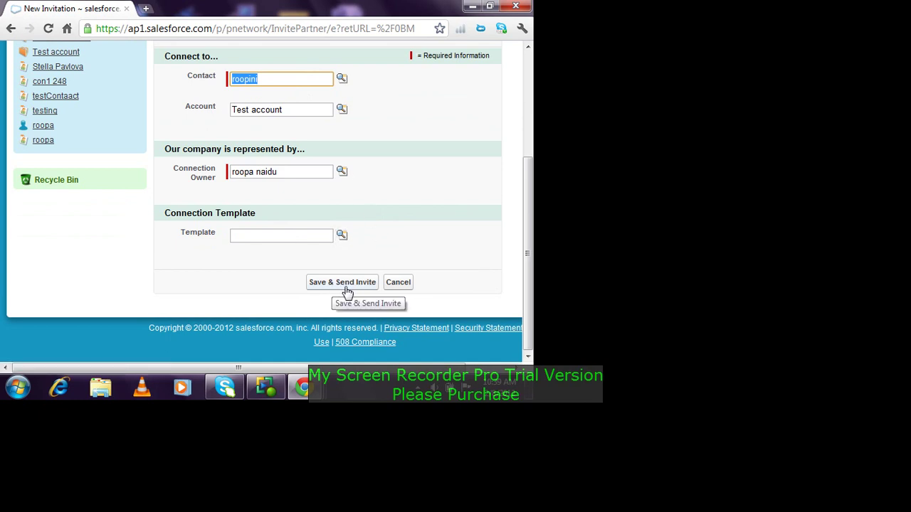
click(346, 292)
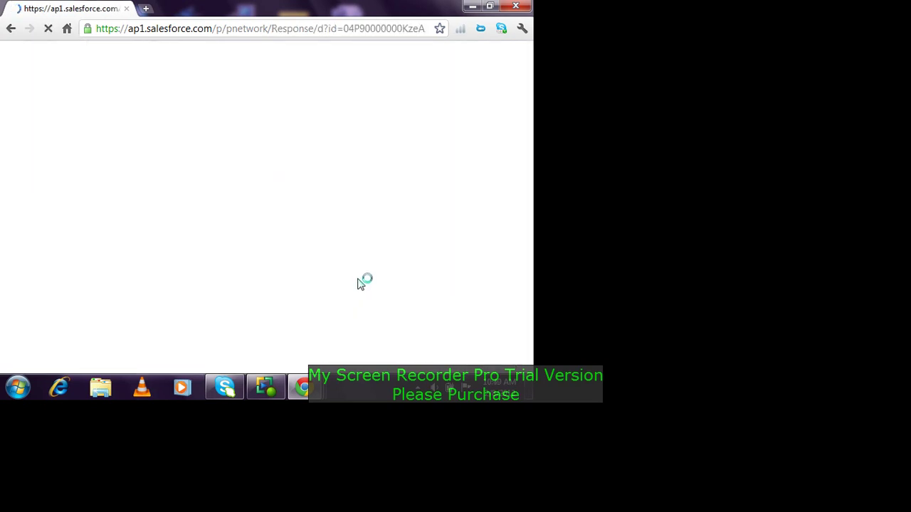
Step: Load gmail.com in a private browsing window
click(146, 9)
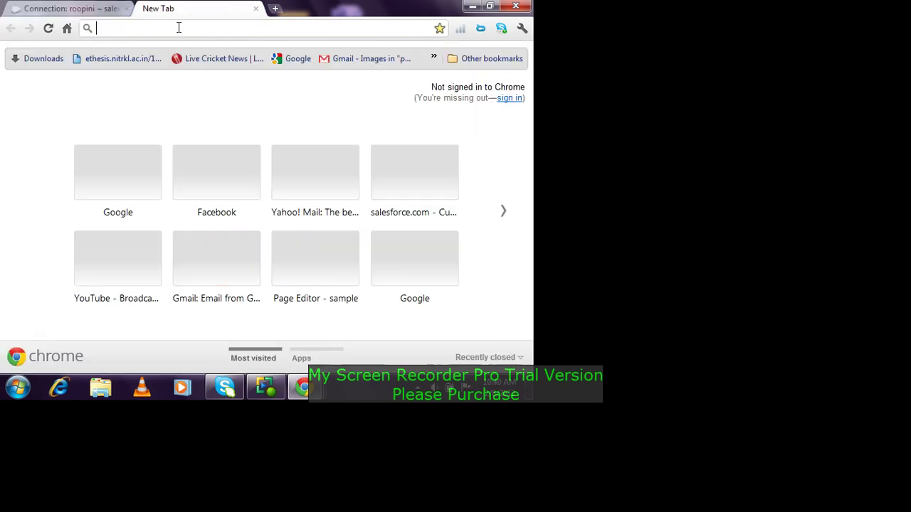
middle_click(190, 13)
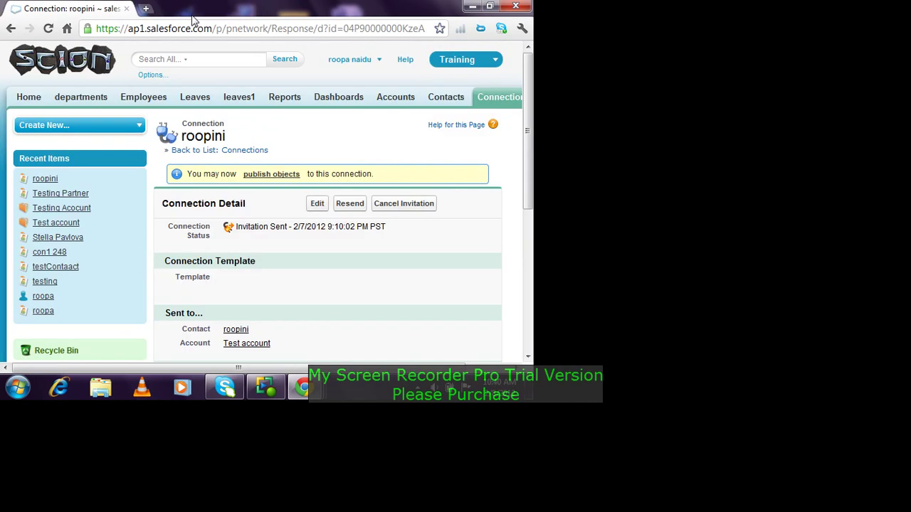
key(ctrl+shift+n)
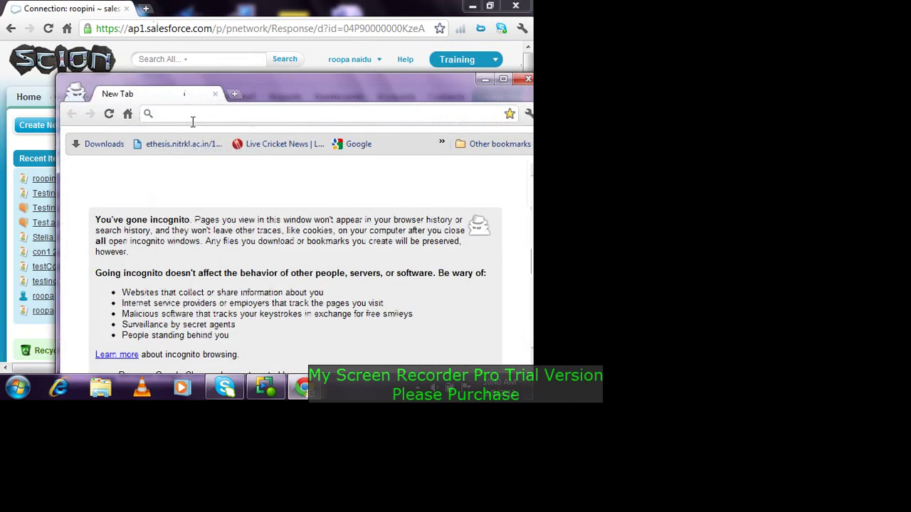
text(gmail.com)
key(Return)
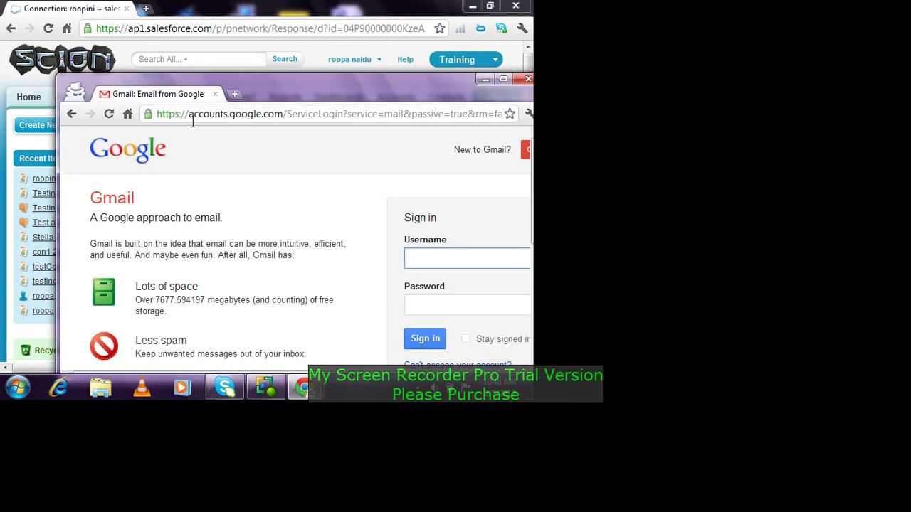
Step: Sign in to Gmail with the account's user name and password, correcting a mistyped password
key(Tab)
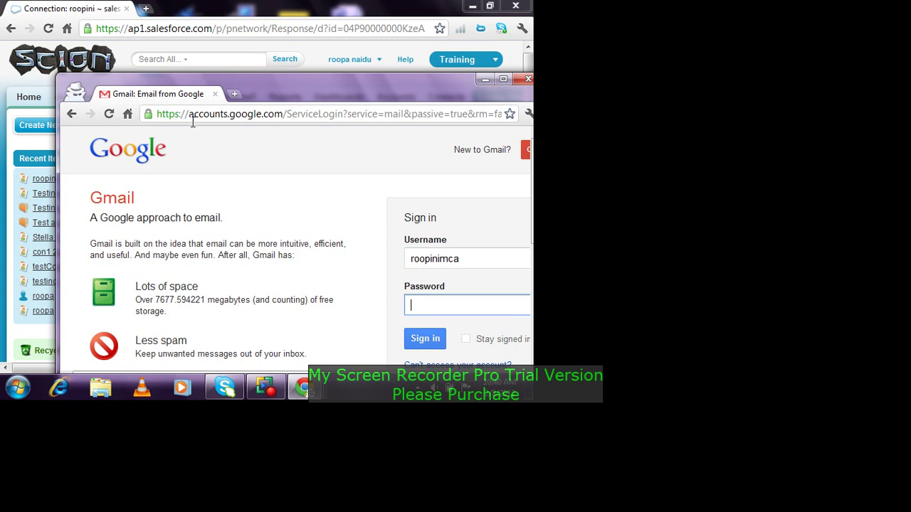
text(••••)
key(BackSpace)
key(BackSpace)
key(BackSpace)
text(•••••••••)
key(Return)
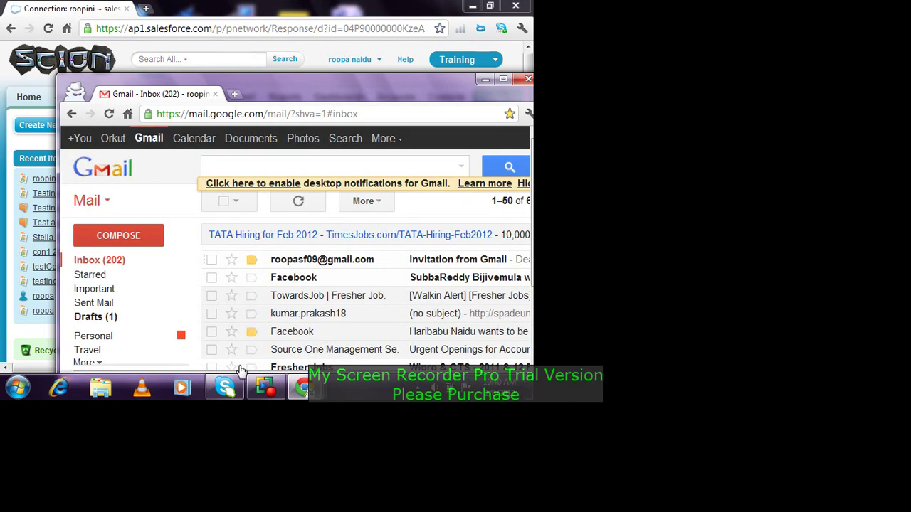
Step: Move the Gmail window aside and open the Invitation from Gmail email
drag(407, 82, 356, 50)
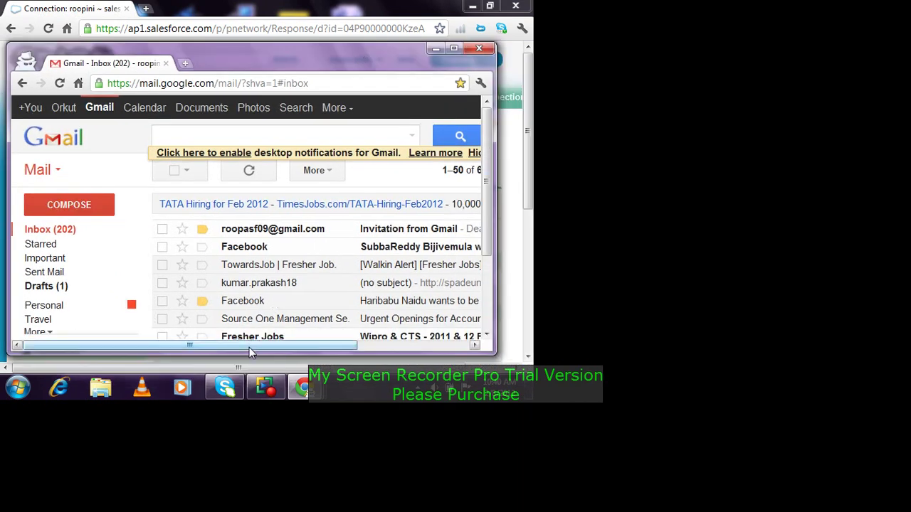
drag(249, 348, 341, 348)
click(317, 227)
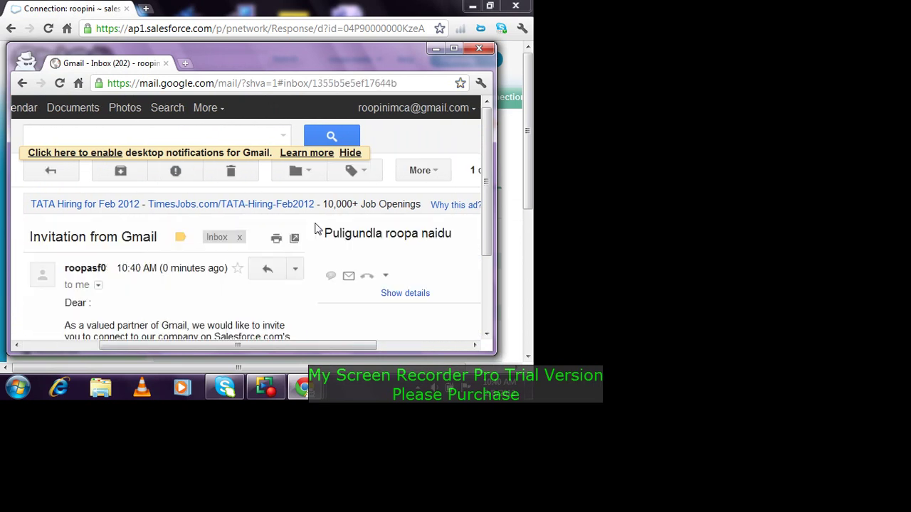
Step: Open Salesforce Setup from the user menu in a new tab and switch to it
click(509, 79)
click(350, 59)
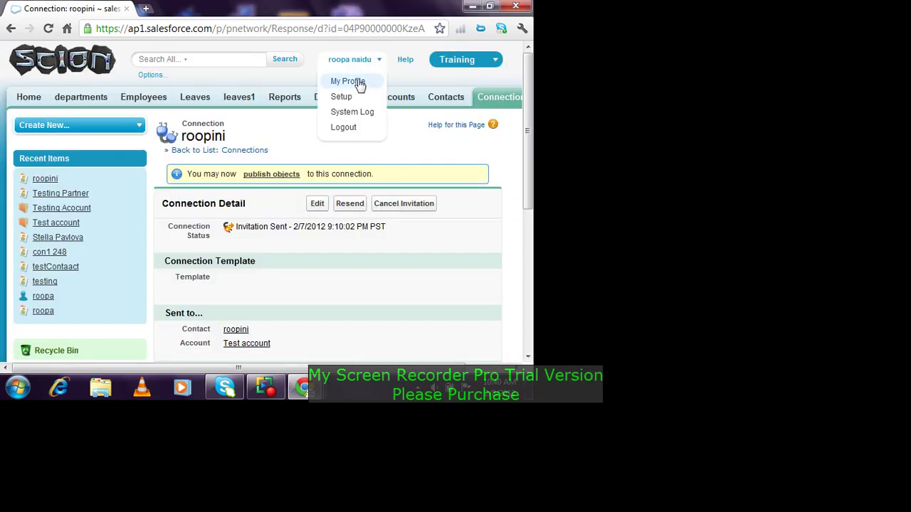
right_click(345, 98)
click(374, 106)
click(201, 8)
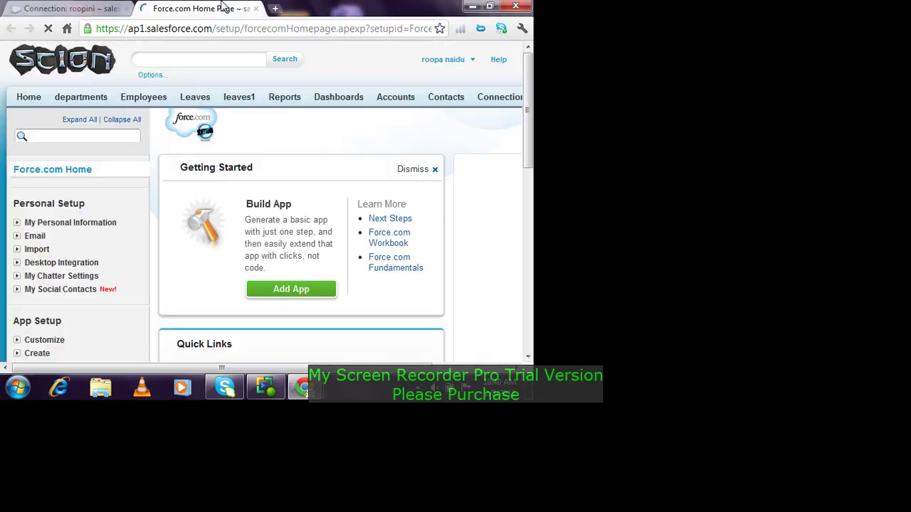
Step: Review the user's Personal Information under My Personal Information, then close that tab
click(18, 224)
click(55, 239)
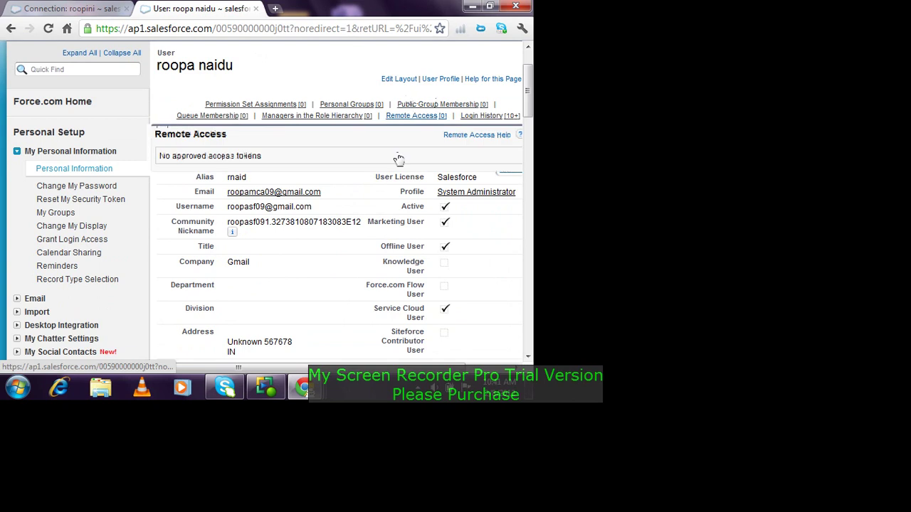
scroll(320, 185, down, 1)
drag(254, 199, 230, 202)
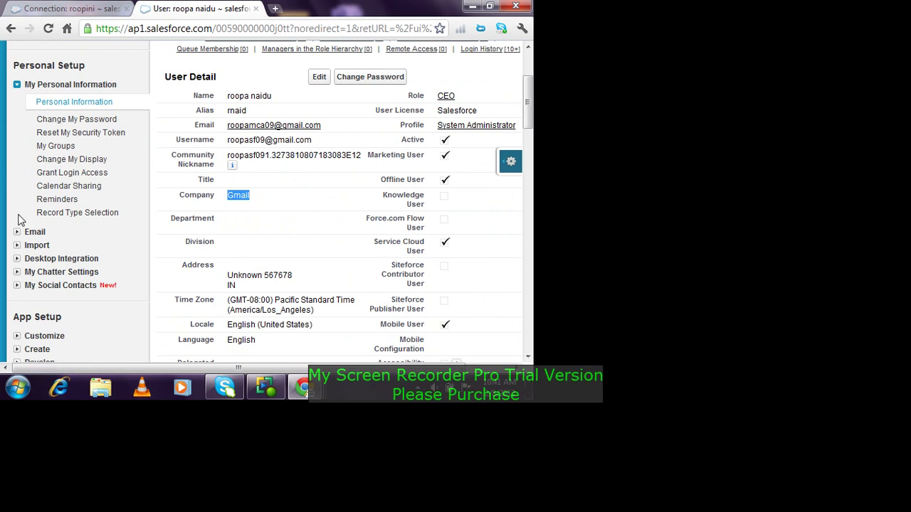
click(256, 8)
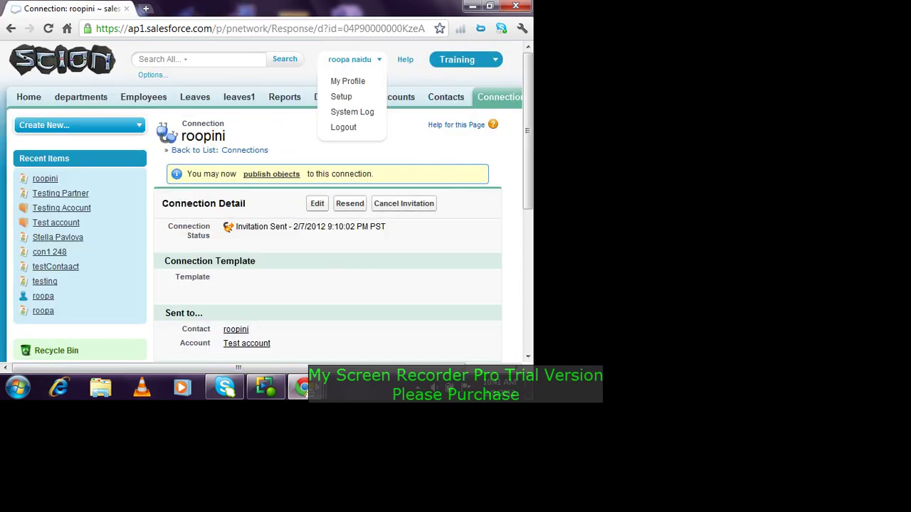
Step: Cancel the Confirm popup for enabling the account as a partner
mouse_move(313, 388)
click(77, 314)
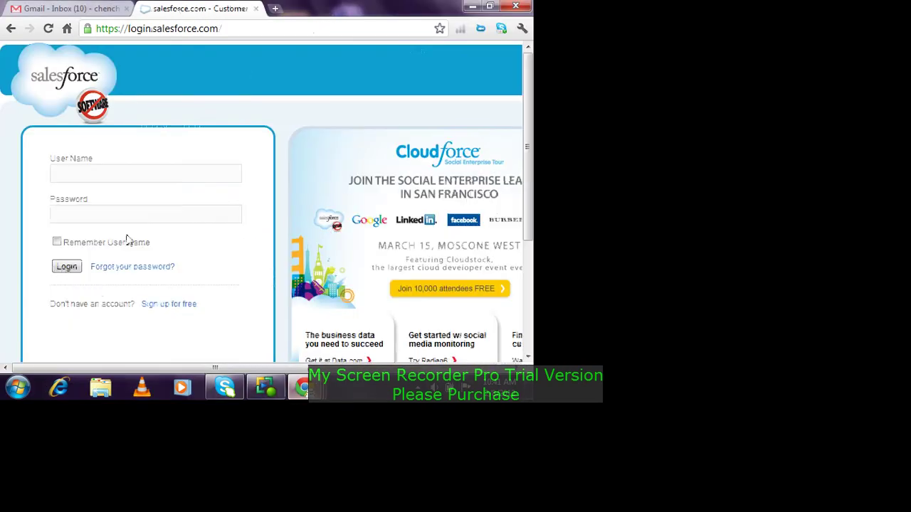
click(71, 9)
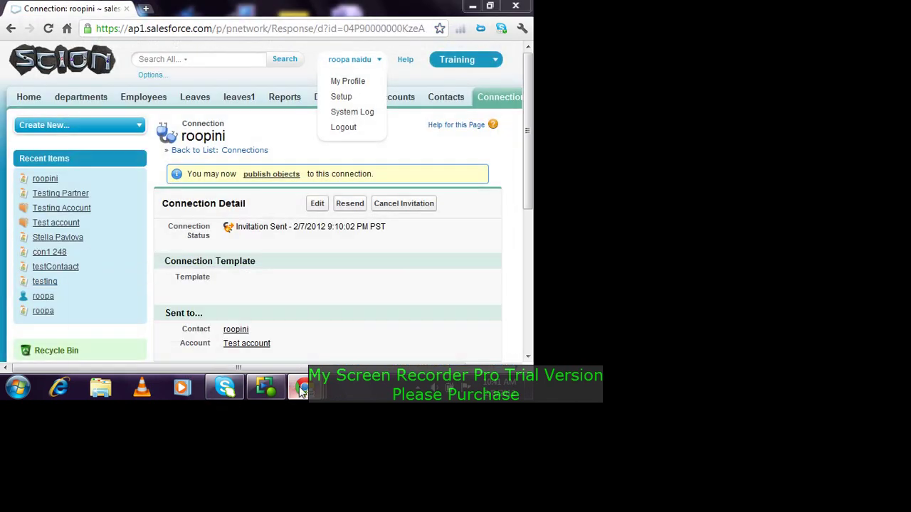
mouse_move(305, 384)
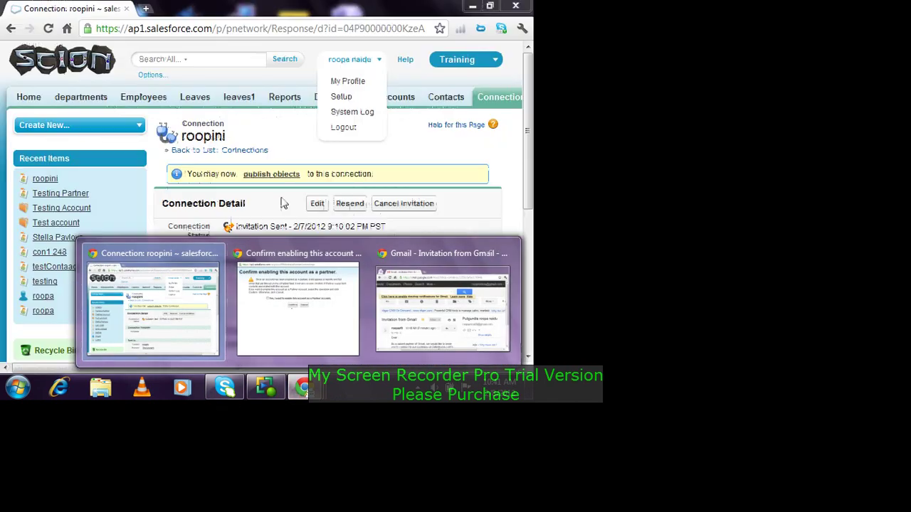
click(297, 317)
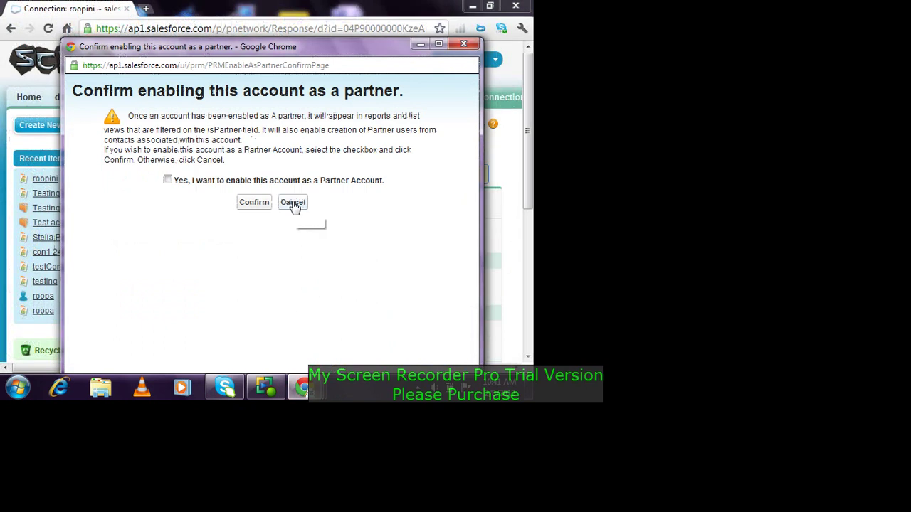
click(292, 202)
Step: Maximize the Gmail invitation email and read down to its login.salesforce.com link
mouse_move(305, 390)
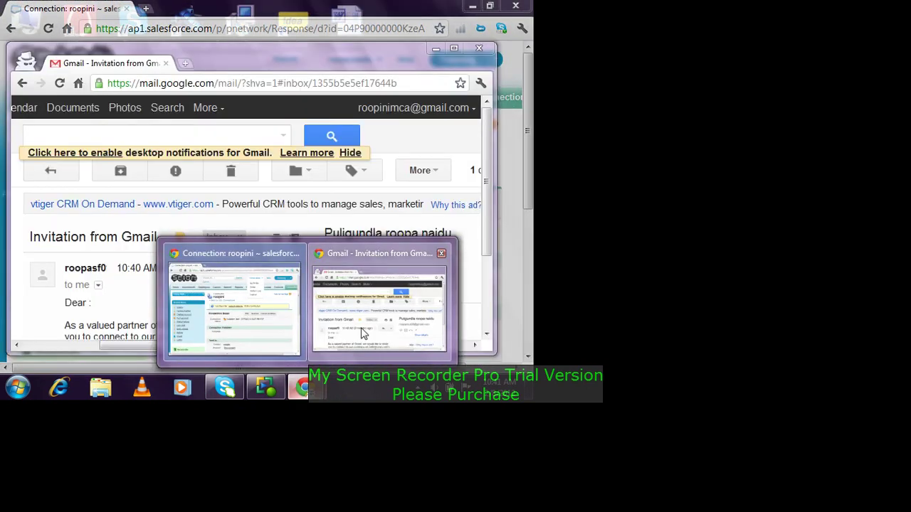
click(389, 292)
scroll(390, 288, down, 2)
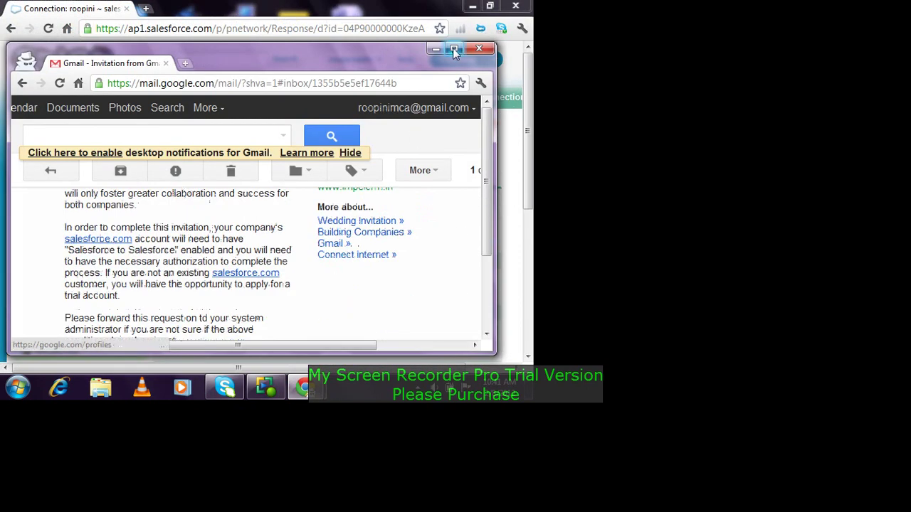
click(454, 47)
scroll(173, 192, down, 3)
scroll(174, 207, up, 5)
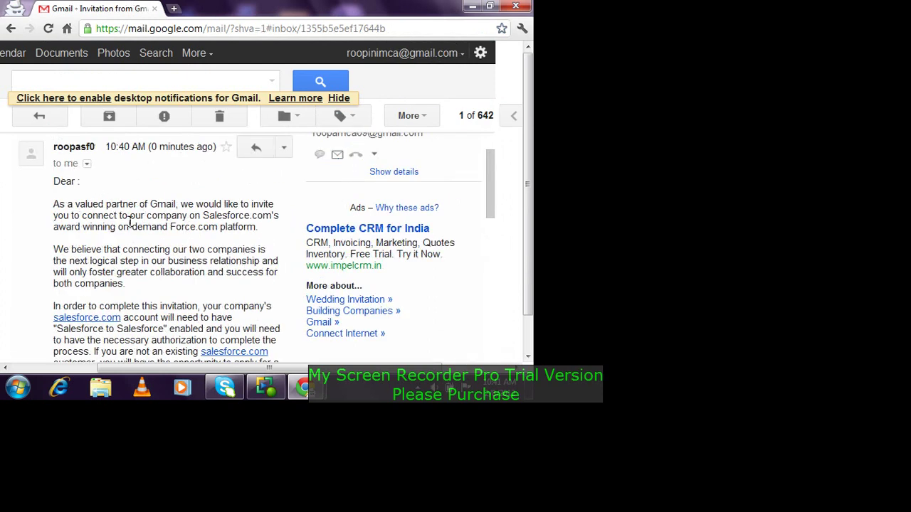
drag(59, 205, 276, 323)
click(296, 333)
scroll(296, 333, down, 2)
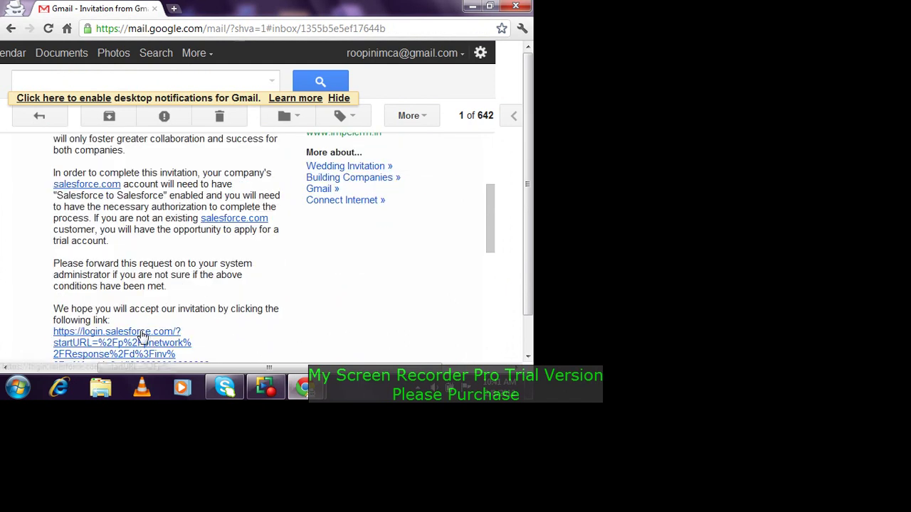
scroll(146, 331, down, 2)
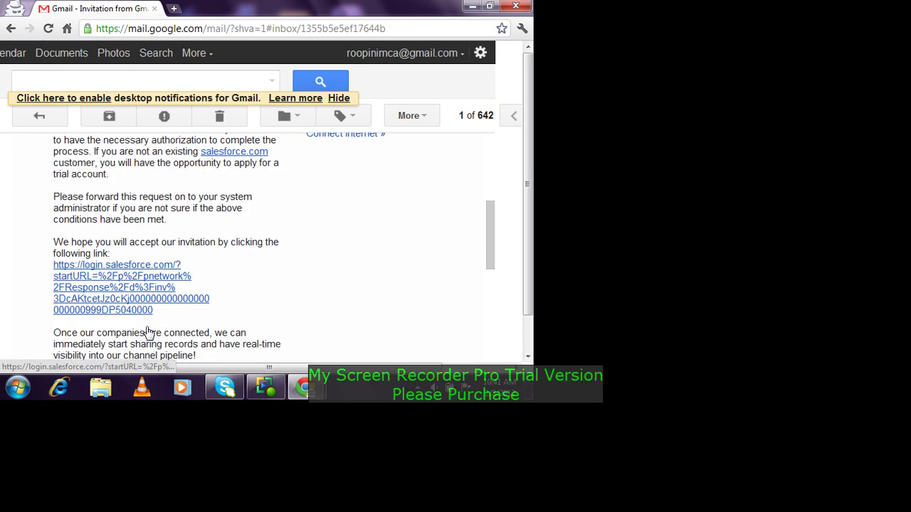
Step: Open the Salesforce login link from the email and sign in with the user name and password
click(141, 295)
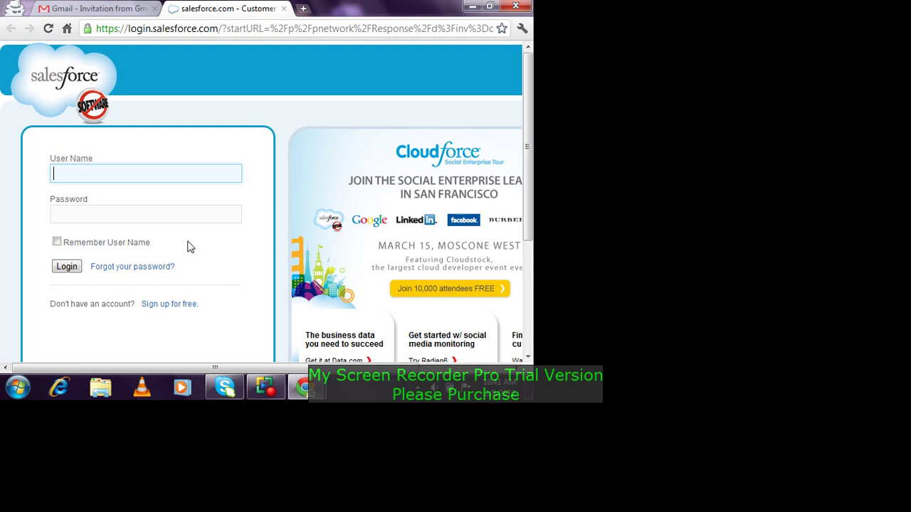
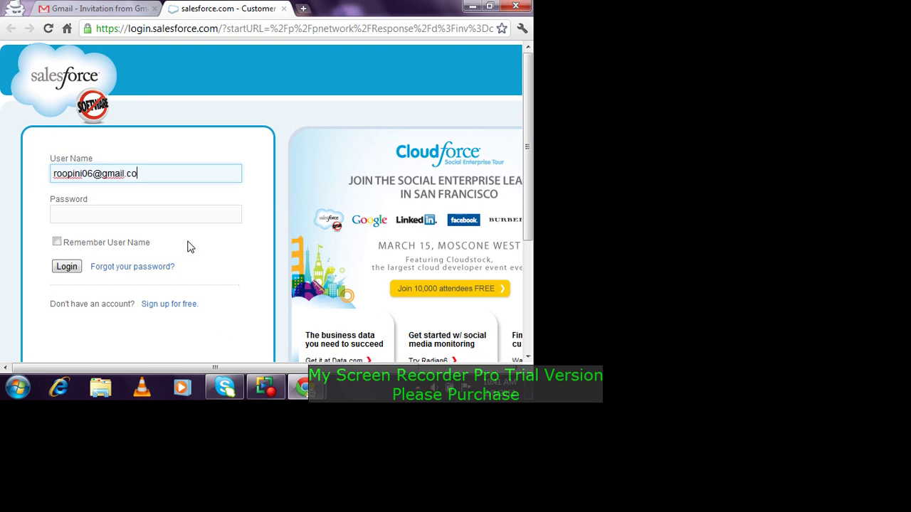
text(salesforce.com)
key(Tab)
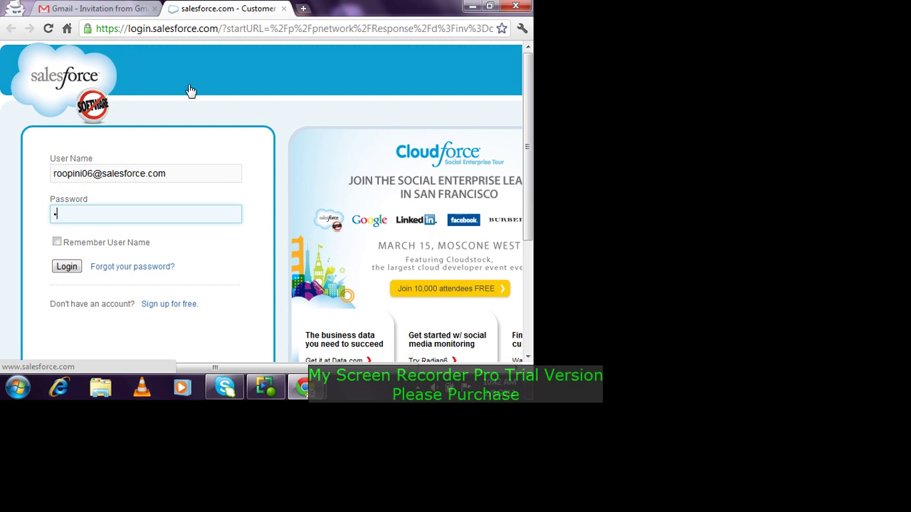
text(*********)
key(Return)
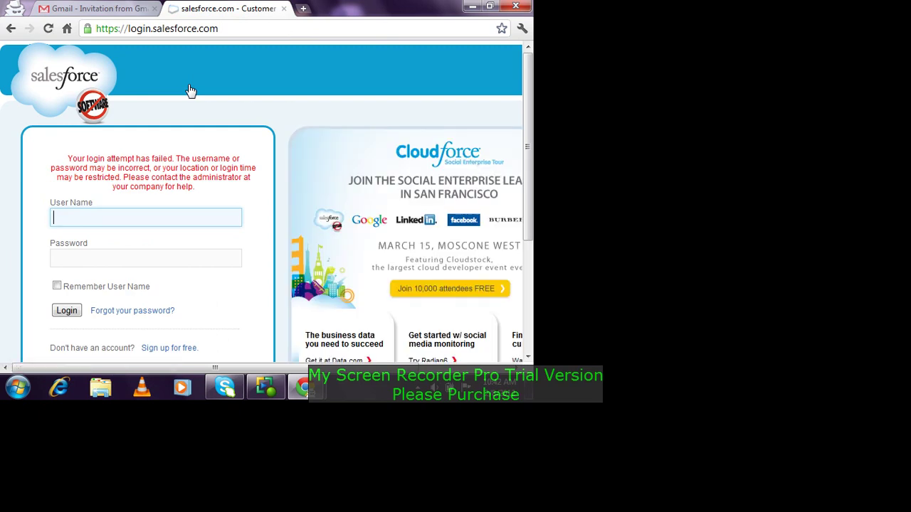
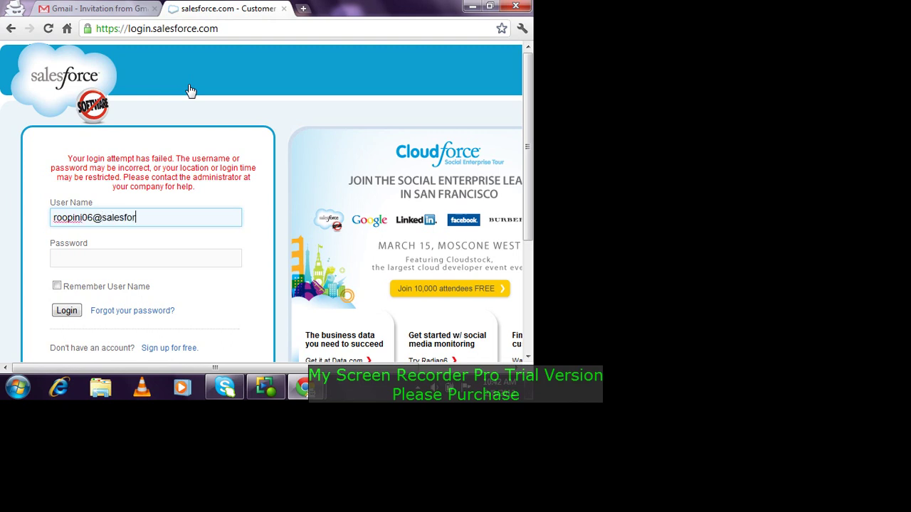
Step: Retry the login with a corrected user name and the password after the failure
key(Tab)
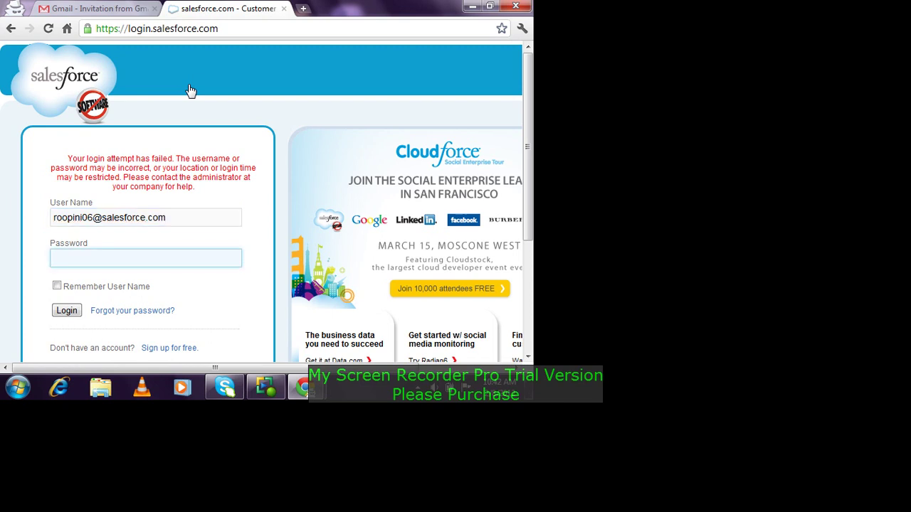
text(••••••)
key(Return)
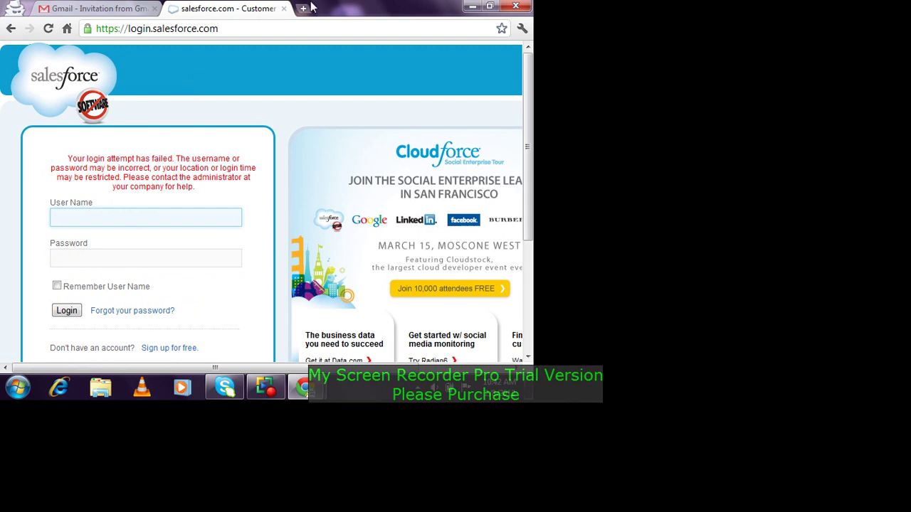
Step: Log in to the second org with a different user name and its password
click(94, 6)
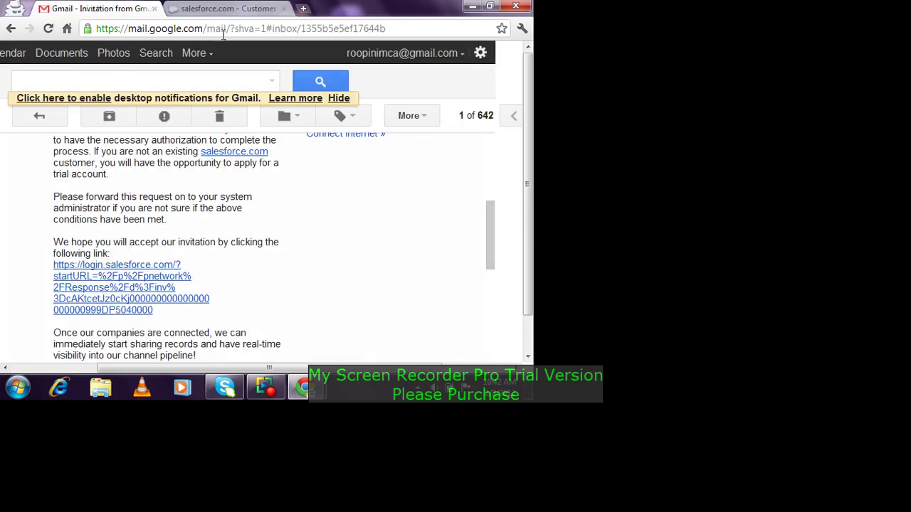
click(227, 9)
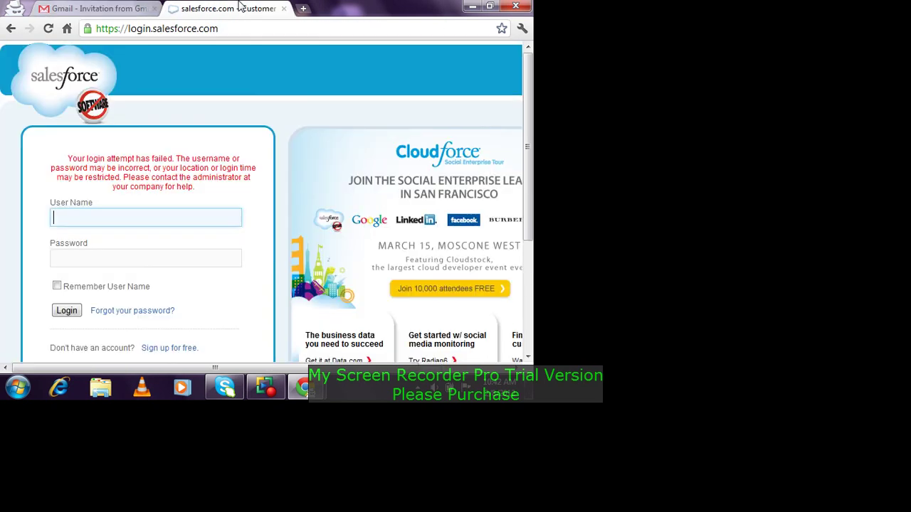
click(121, 208)
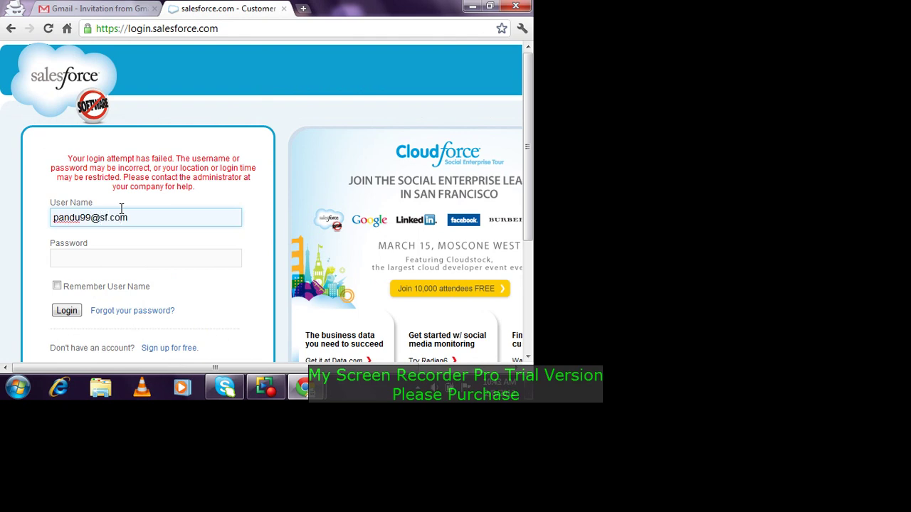
key(Tab)
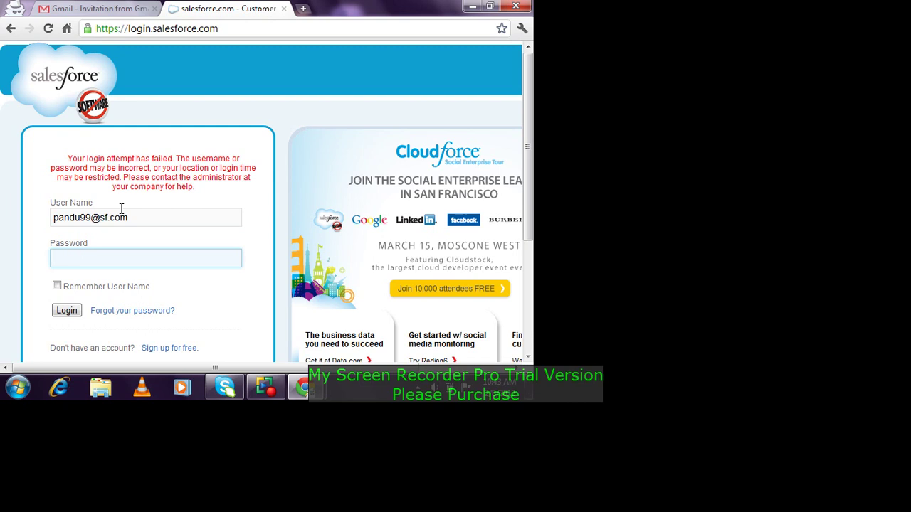
text(*****)
key(Return)
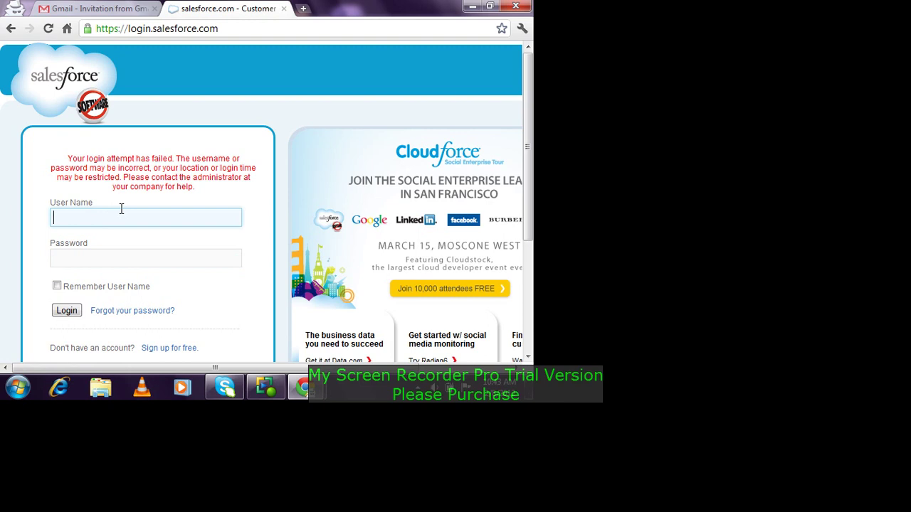
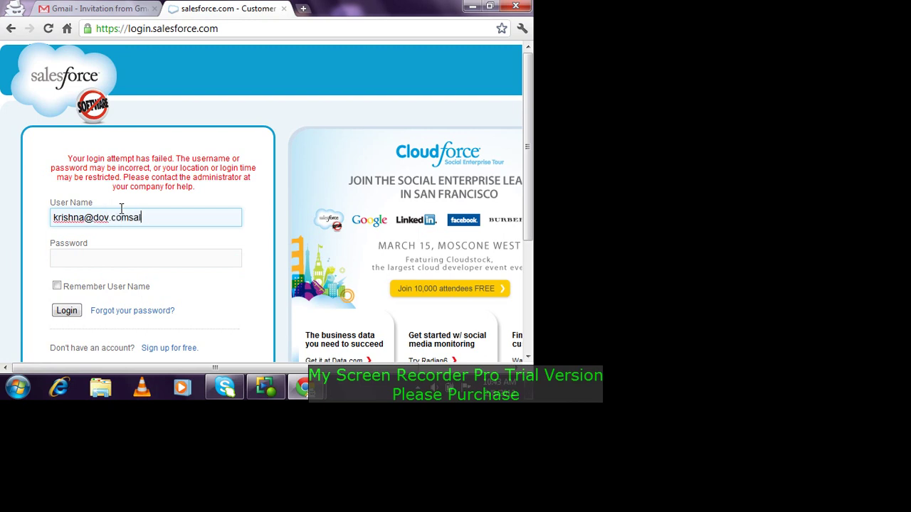
Step: Retry the login with another user name for the second org
key(Tab)
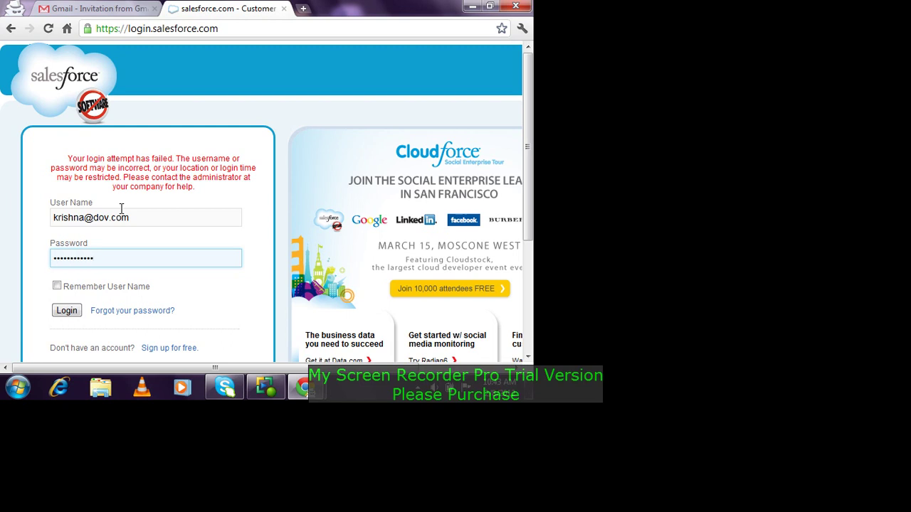
key(Return)
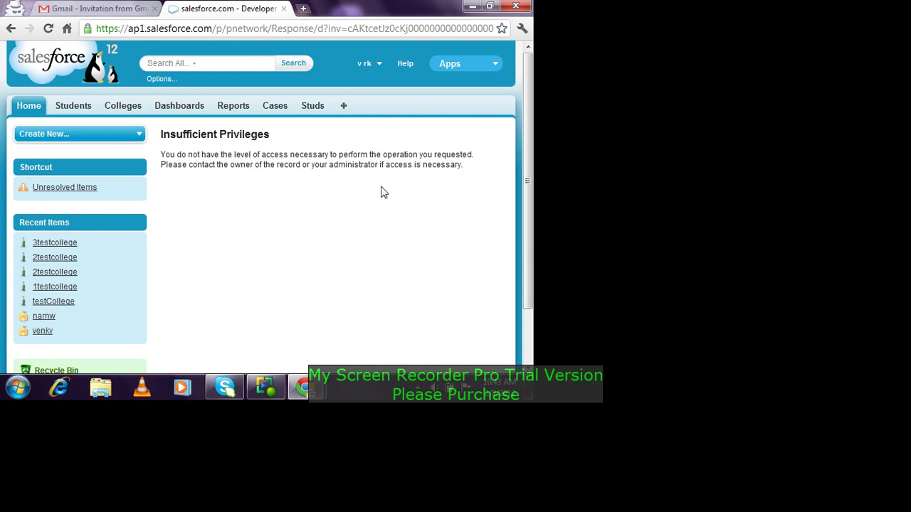
Step: Log out of the receiving Salesforce org and close its tab
click(379, 63)
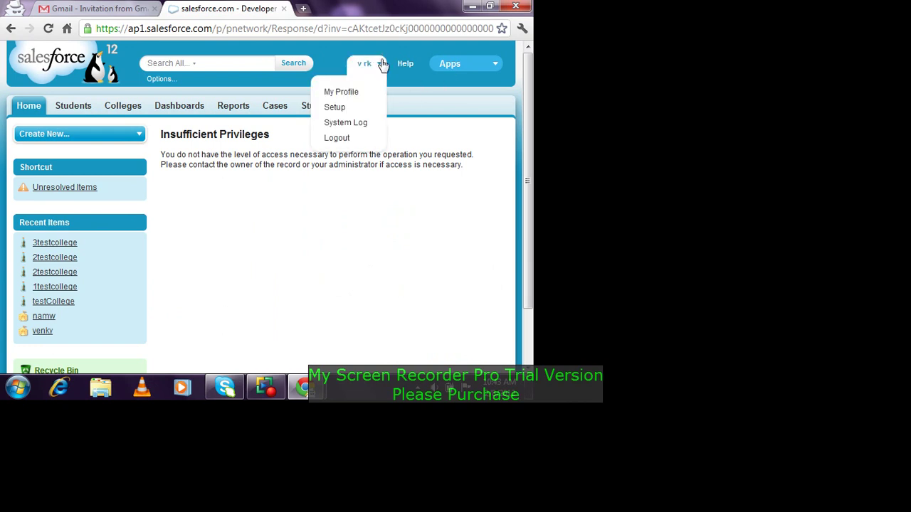
click(349, 129)
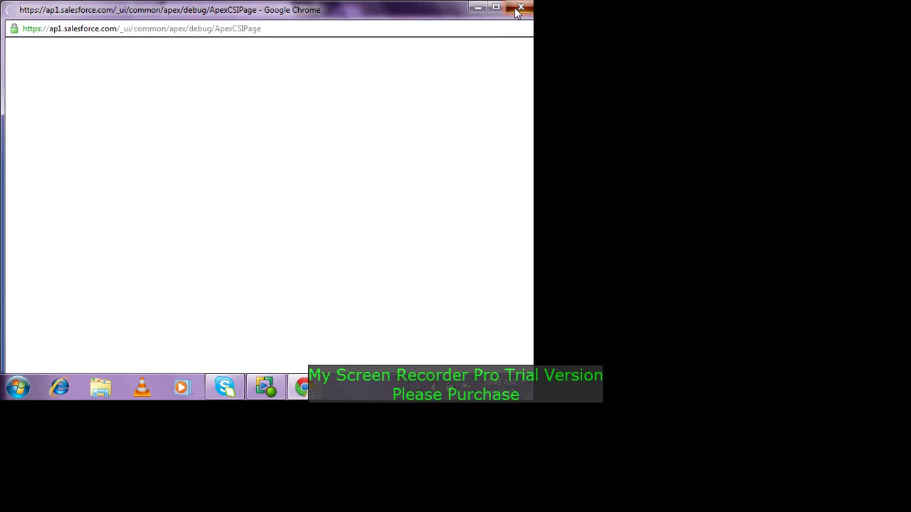
click(519, 9)
click(369, 64)
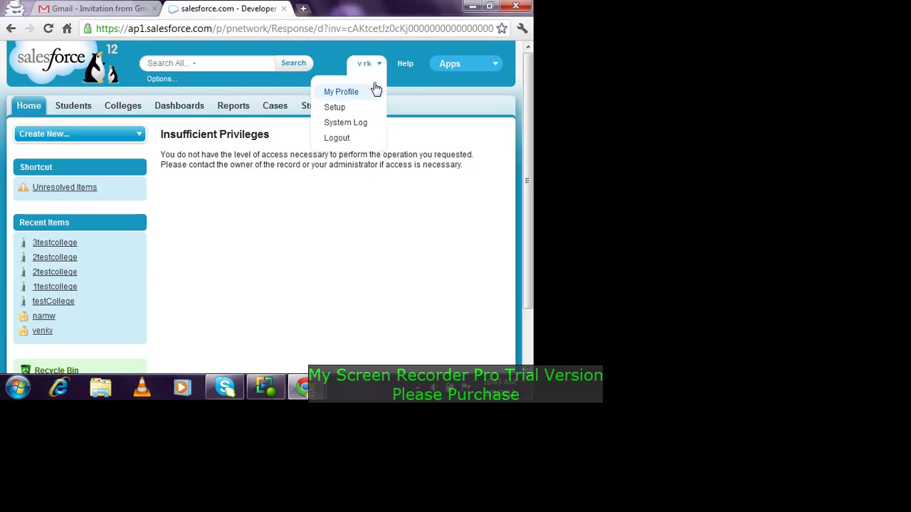
click(337, 137)
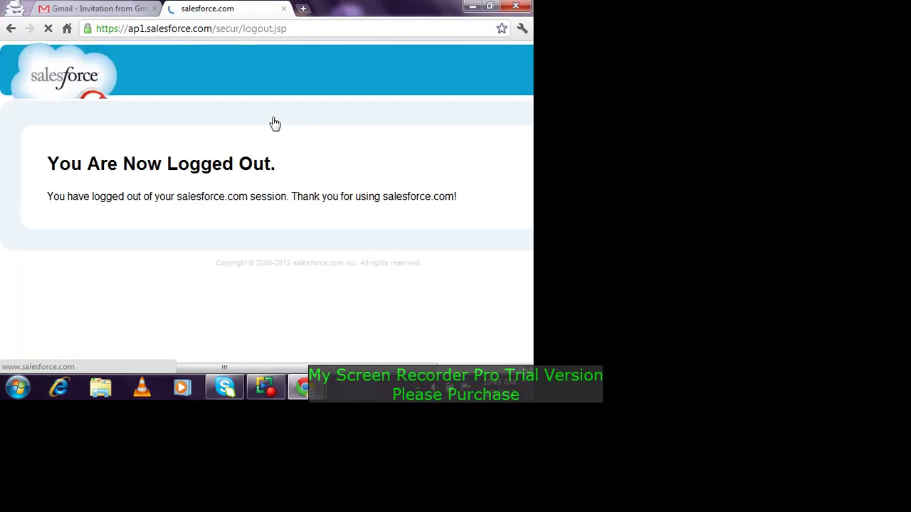
click(284, 9)
Step: Sign out of Gmail from the account menu
scroll(167, 205, down, 1)
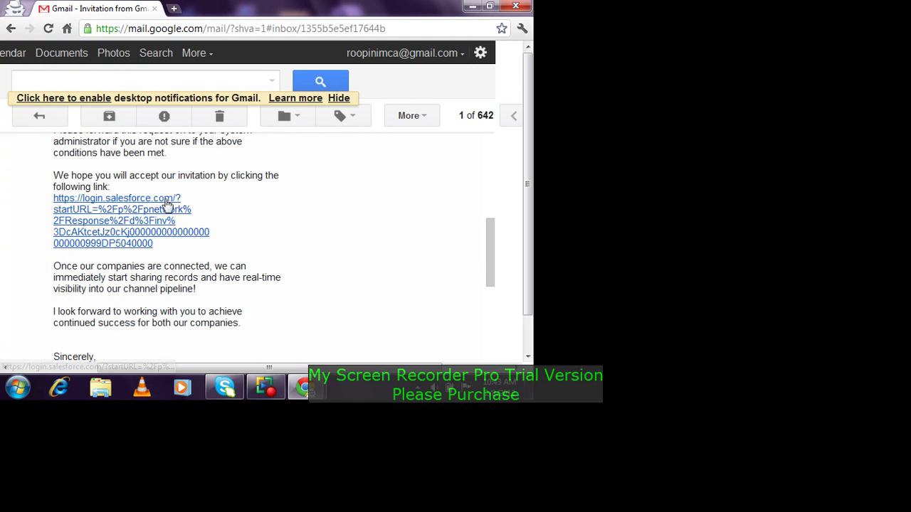
scroll(200, 188, up, 5)
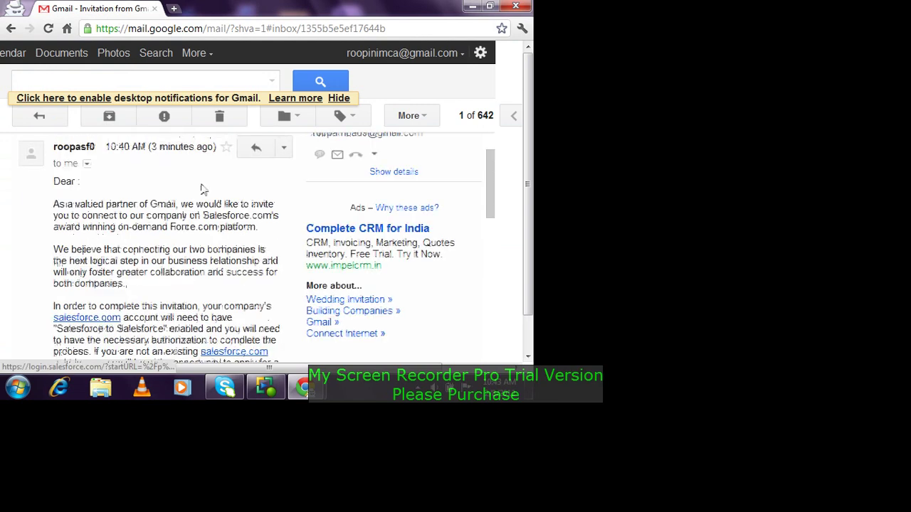
click(457, 57)
click(322, 197)
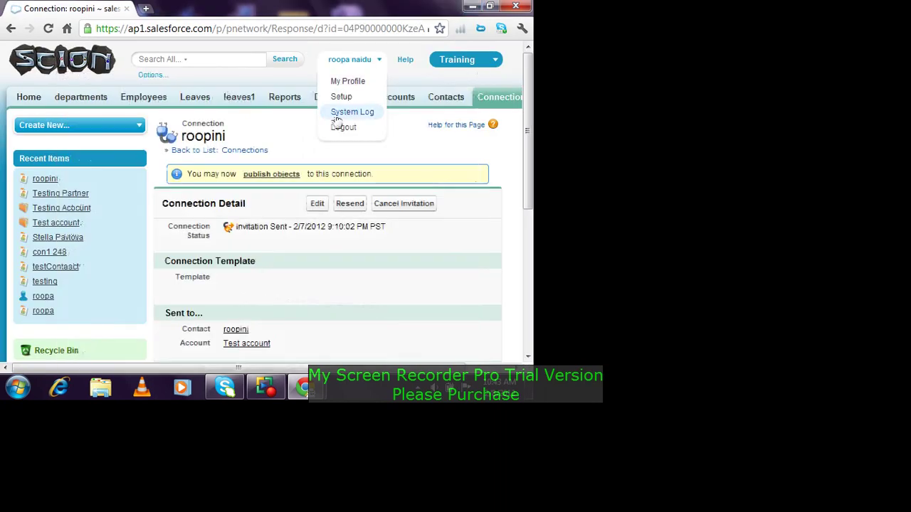
Step: From Contacts, add a new contact with the given last name and a Gmail address, then save
click(444, 98)
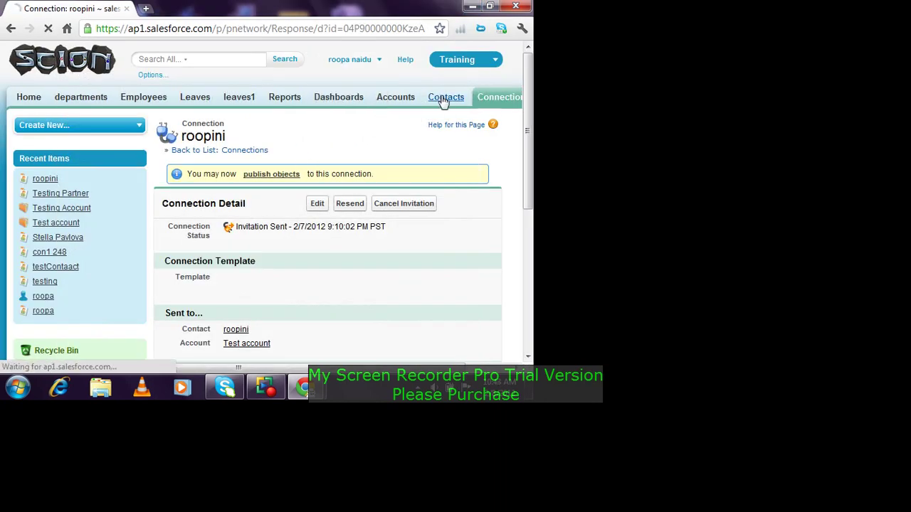
scroll(356, 179, down, 4)
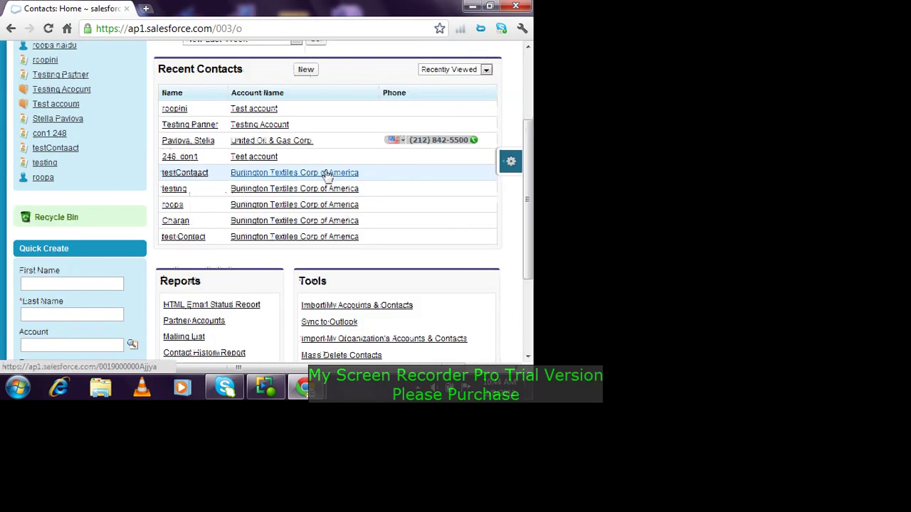
click(302, 74)
text(Ch)
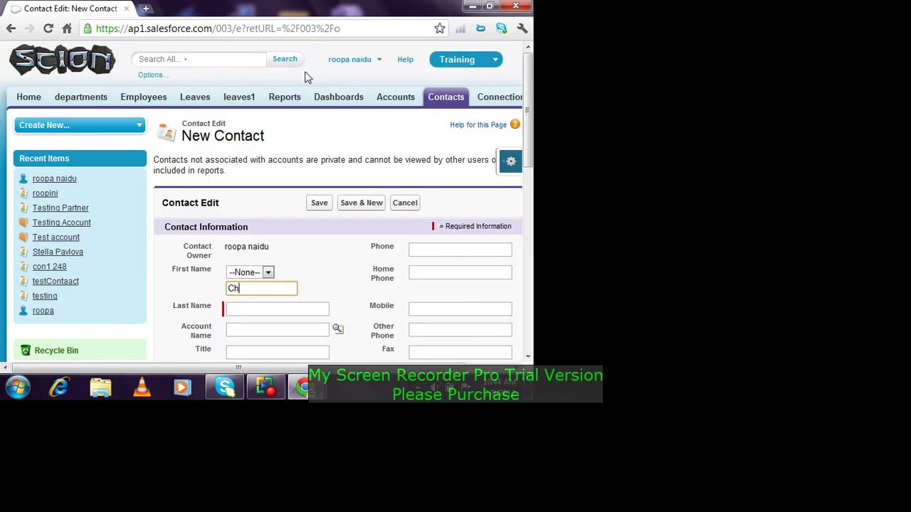
key(BackSpace)
key(BackSpace)
key(Tab)
text(Charan)
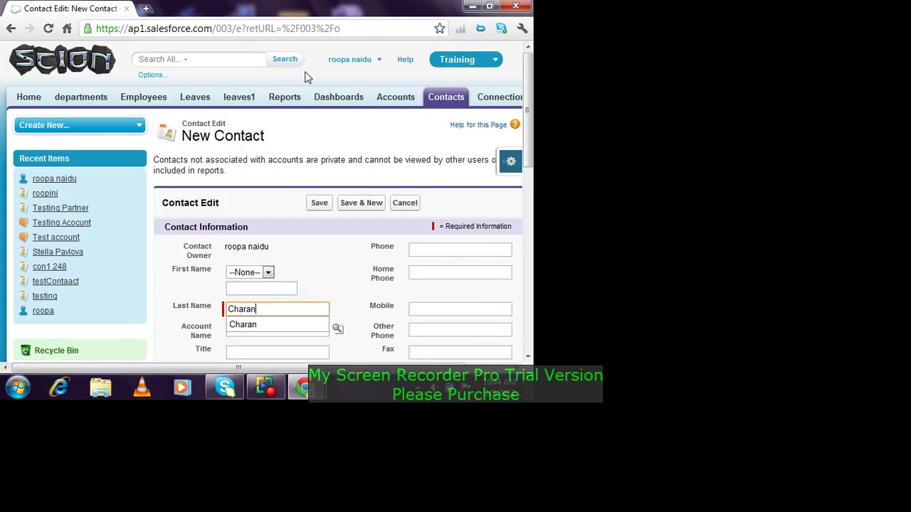
key(Tab)
scroll(460, 304, down, 3)
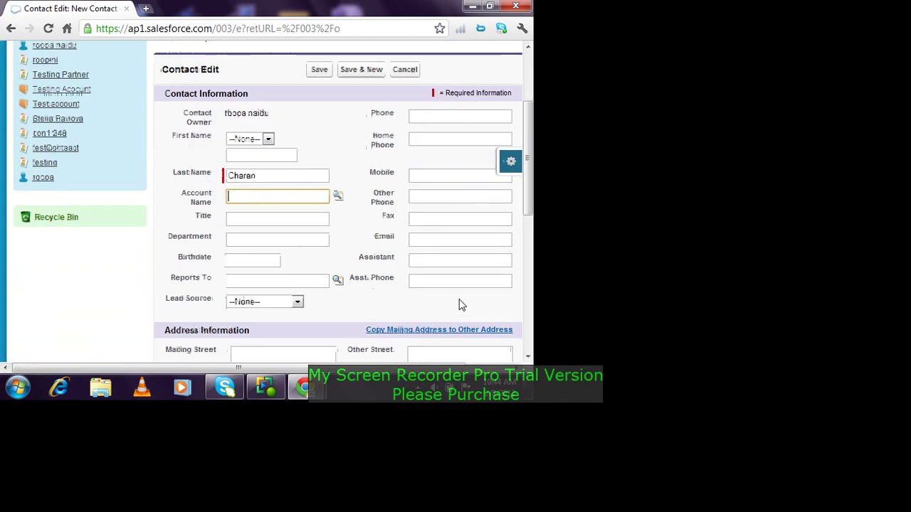
click(442, 241)
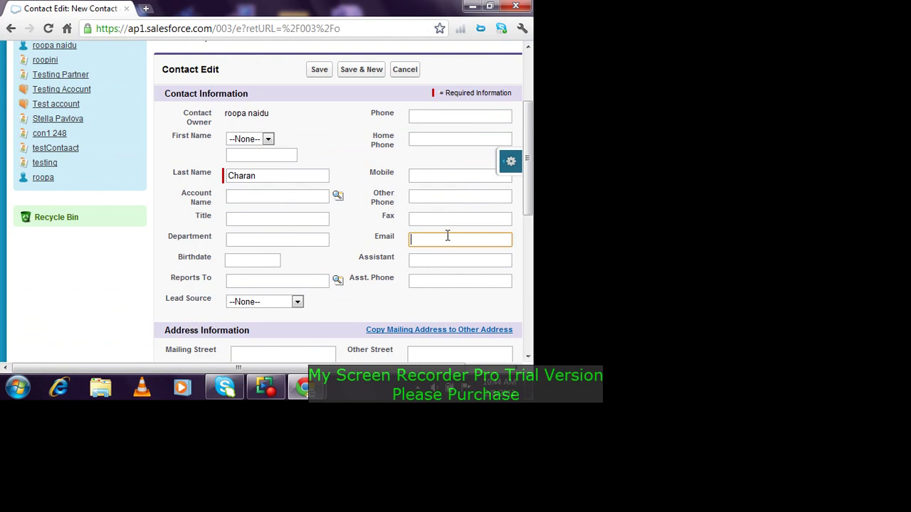
click(319, 69)
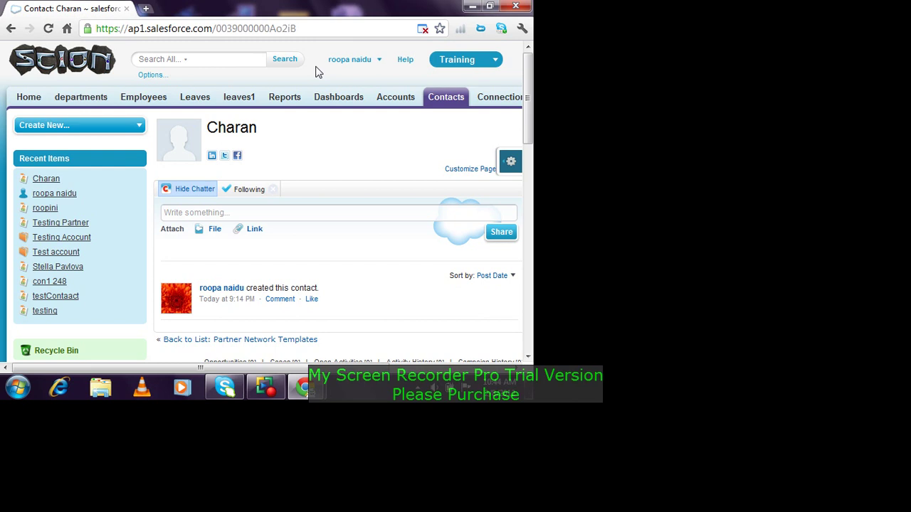
Step: Fix the misspelled part of Charan's e-mail address by replacing a wrong letter with 'ir', then save the contact
scroll(261, 197, down, 1)
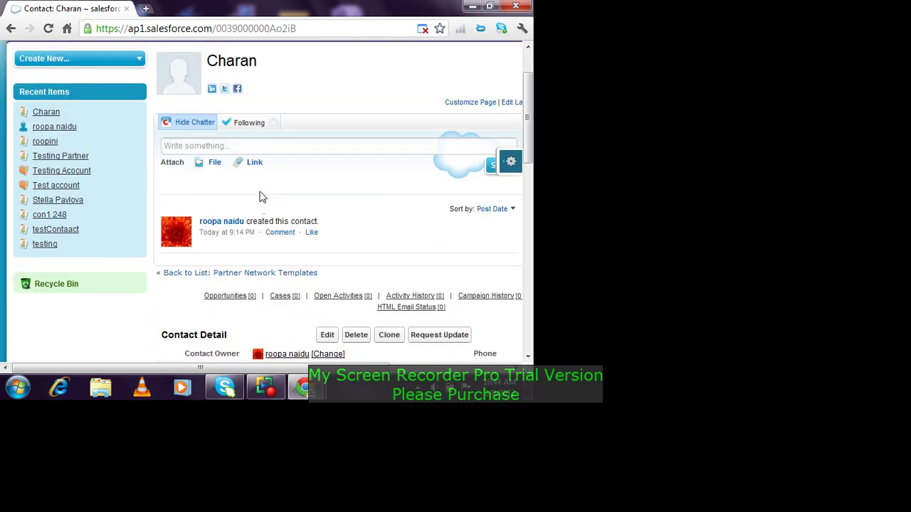
scroll(260, 197, down, 3)
drag(200, 367, 276, 368)
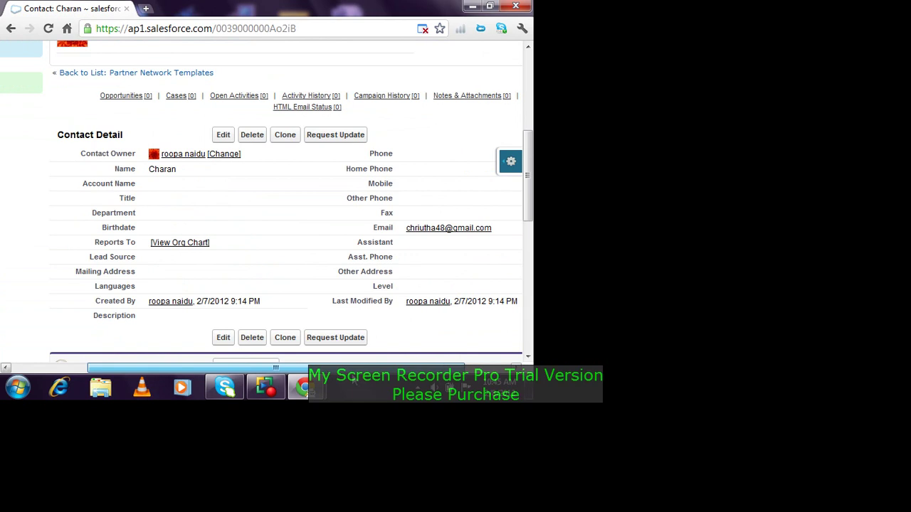
click(224, 134)
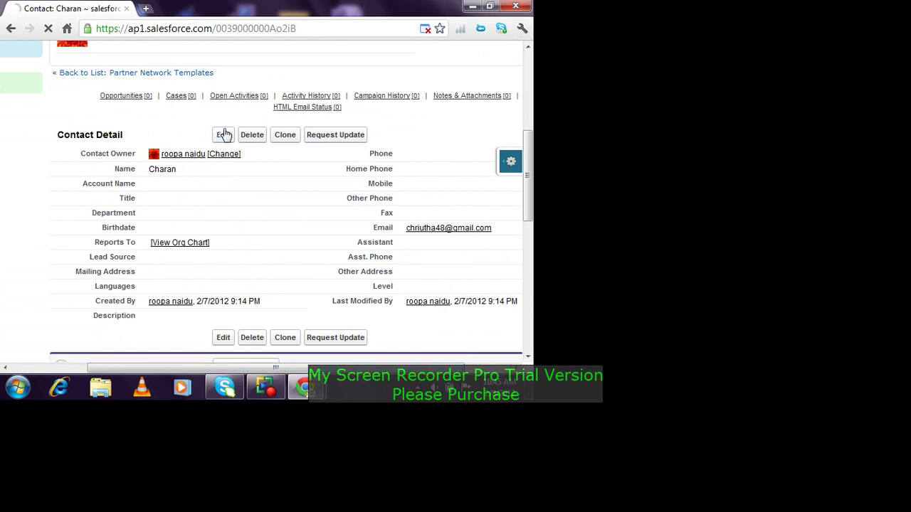
scroll(484, 291, down, 2)
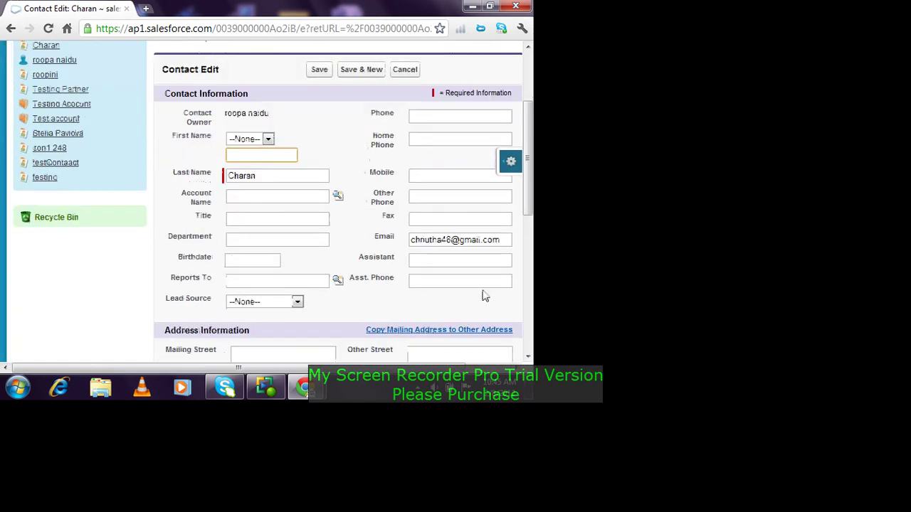
click(426, 240)
key(BackSpace)
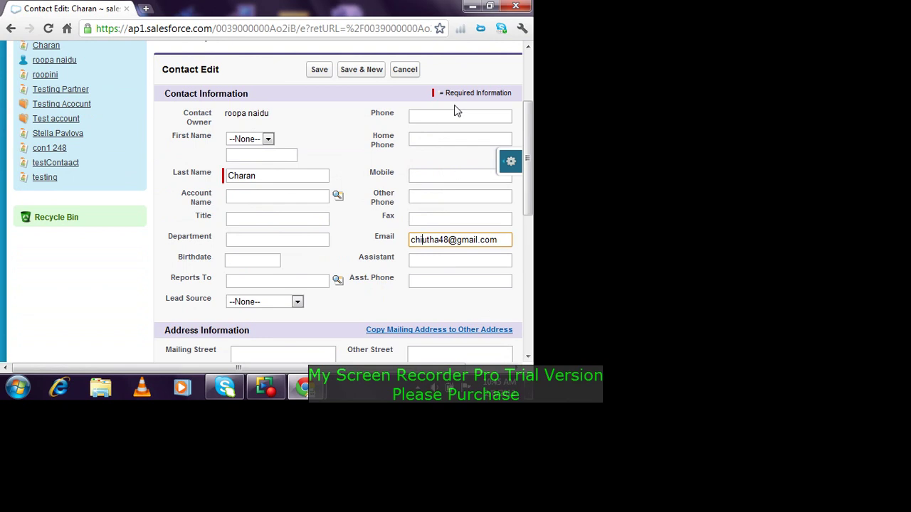
text(ir)
click(319, 69)
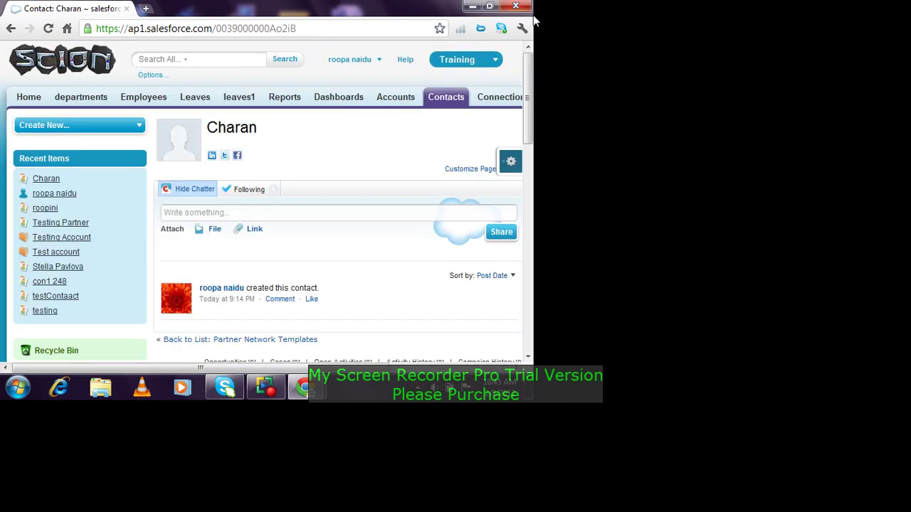
scroll(533, 182, down, 1)
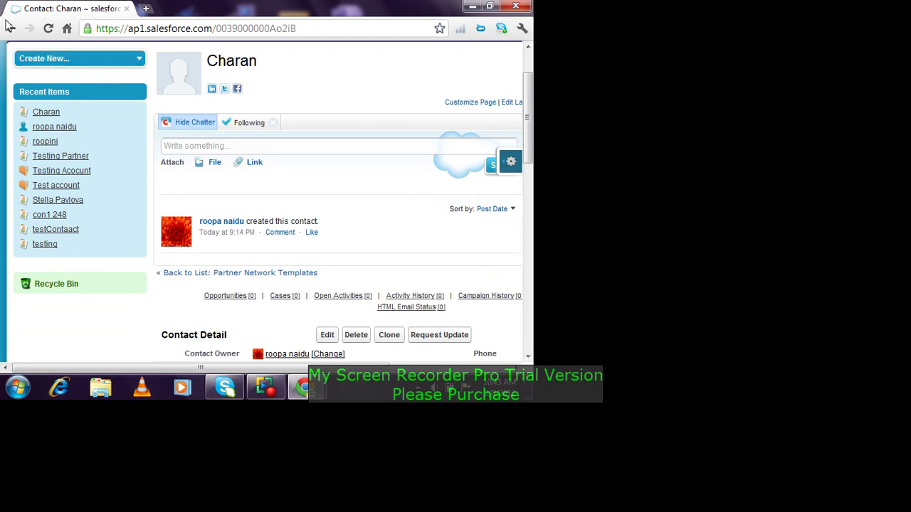
scroll(305, 321, up, 1)
Step: Create a new connection for the Charan contact and send the invitation with Save & Send Invite
click(498, 99)
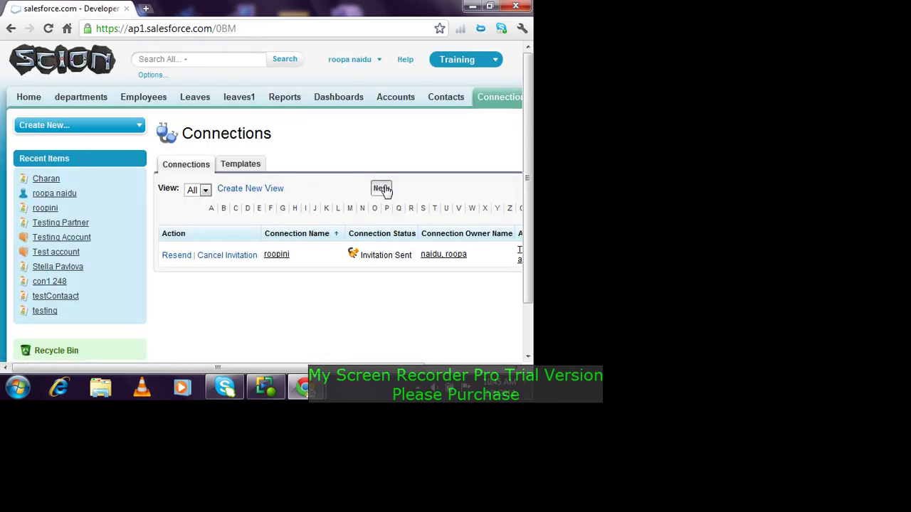
click(380, 189)
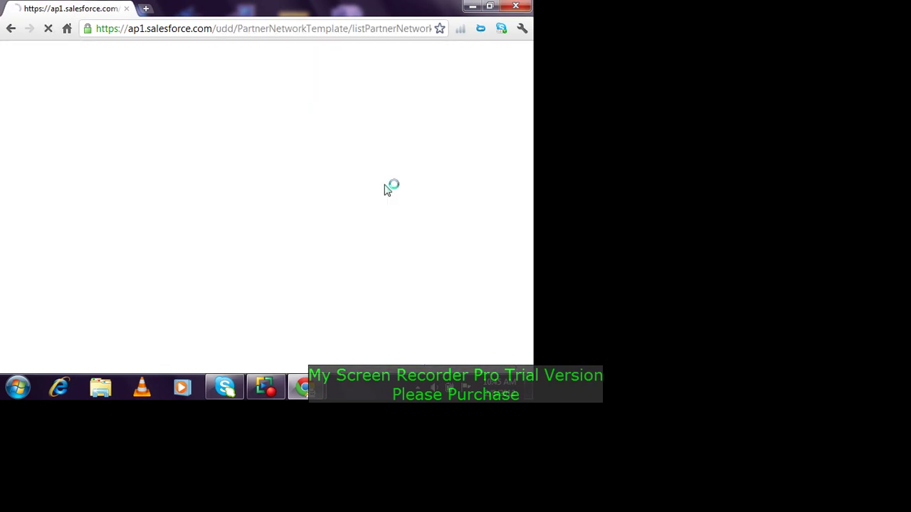
click(342, 249)
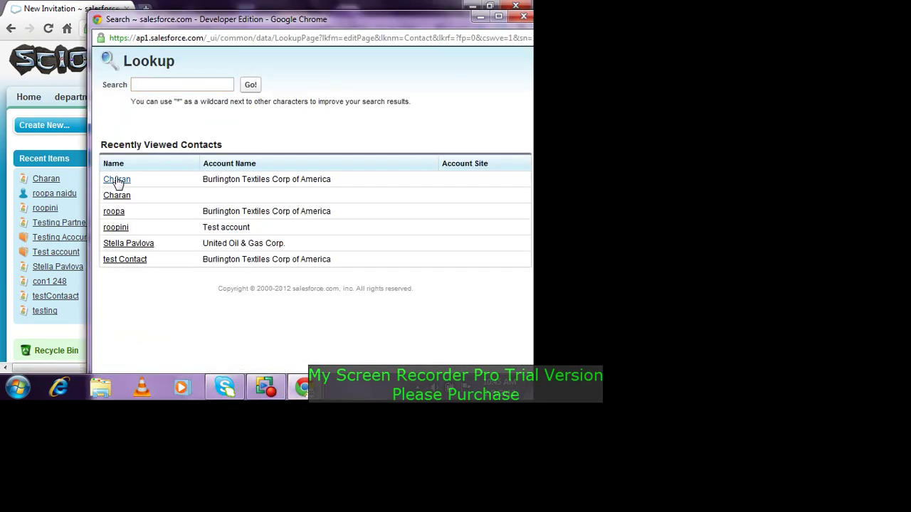
click(118, 197)
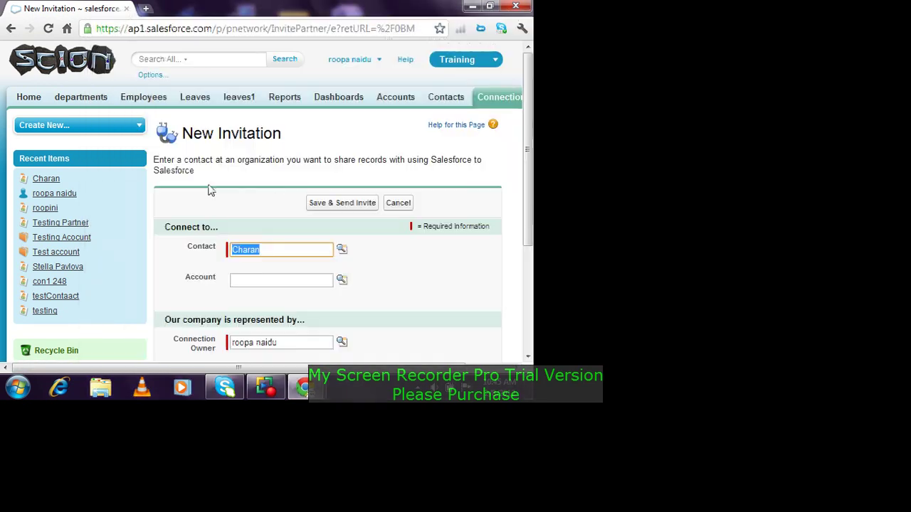
scroll(325, 214, down, 2)
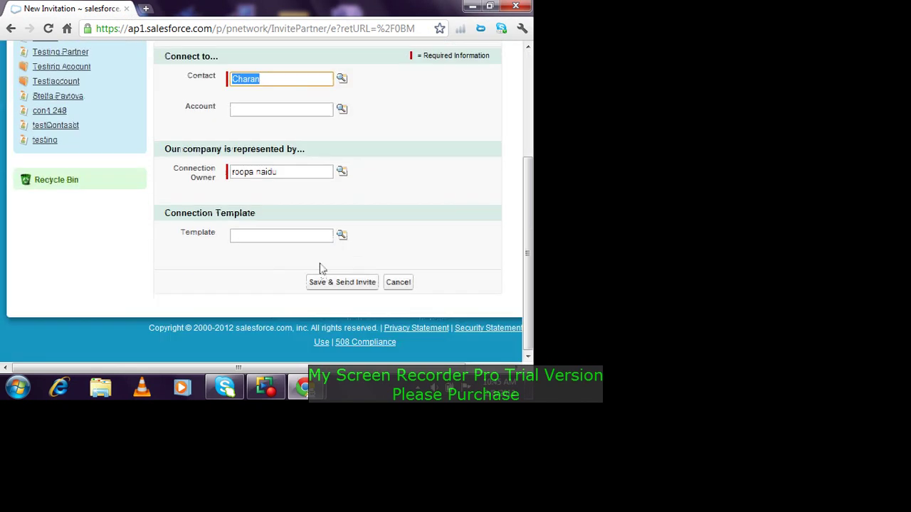
click(331, 282)
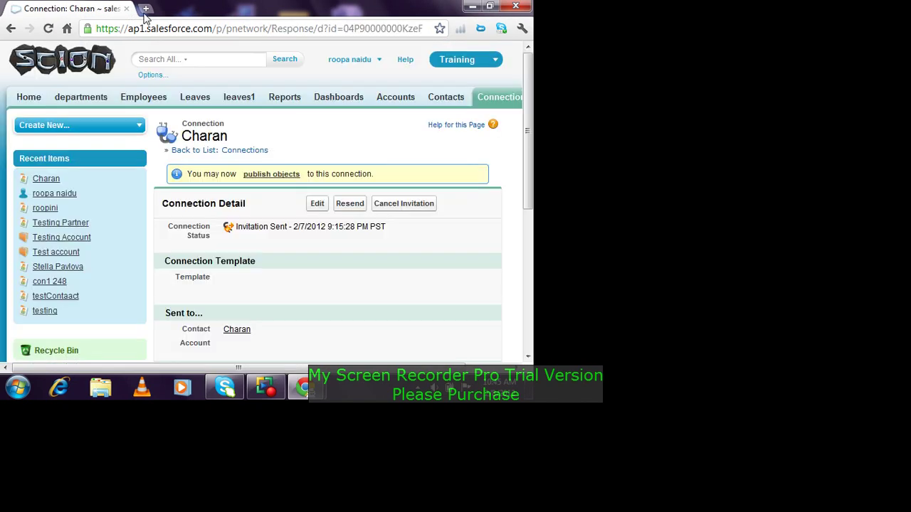
Step: Sign in to the invitee's Gmail mailbox using the saved username suggestion
mouse_move(299, 390)
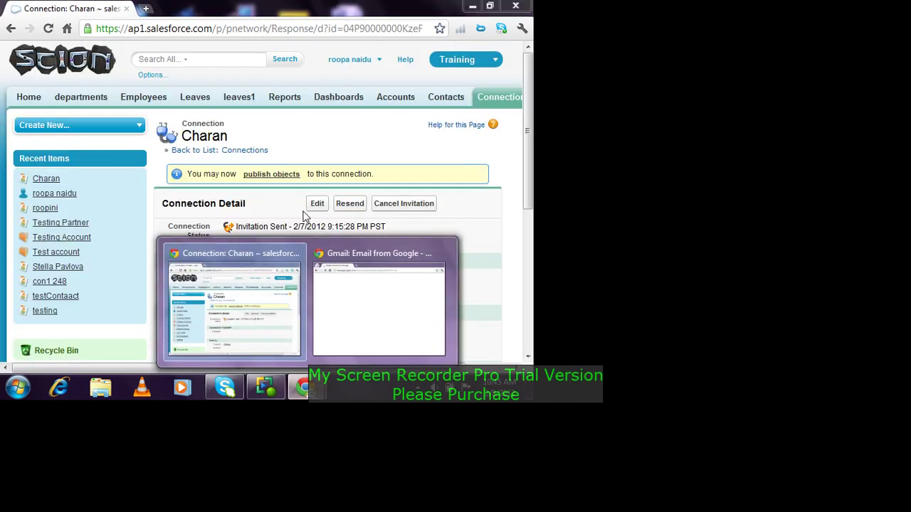
click(388, 330)
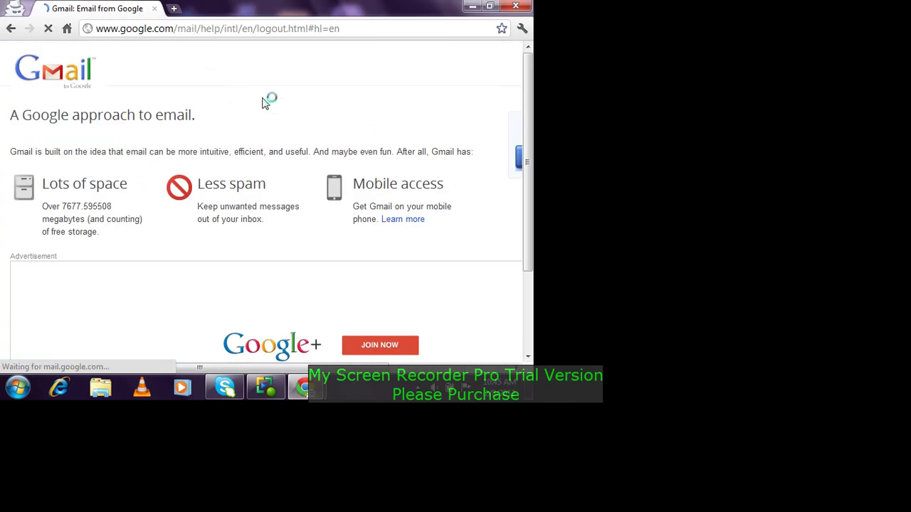
click(391, 180)
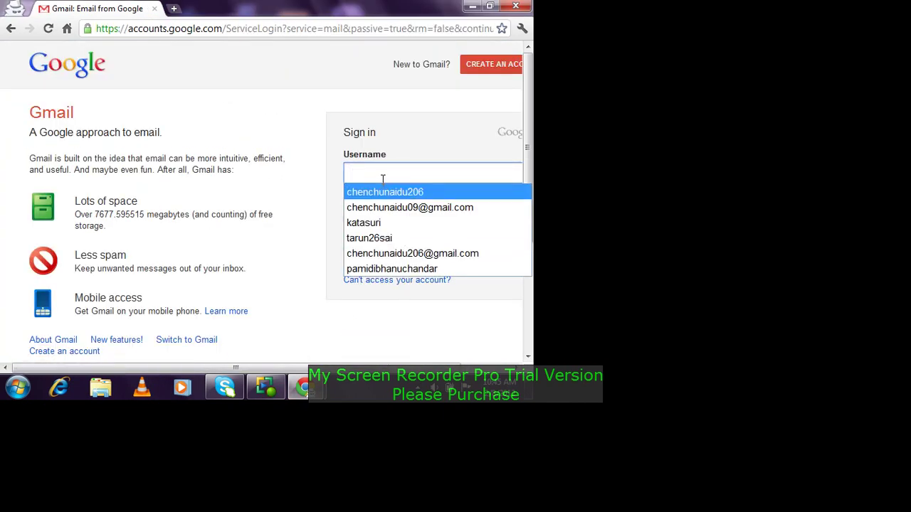
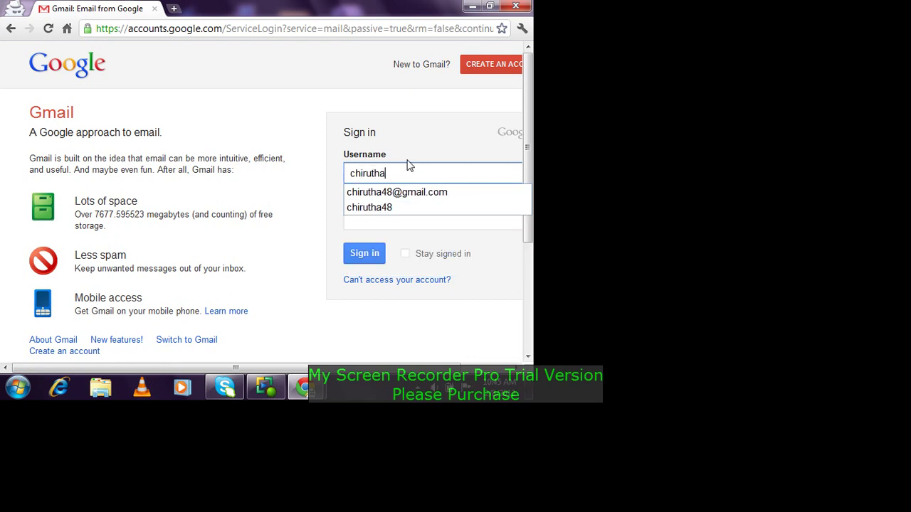
key(Down)
key(Down)
key(Tab)
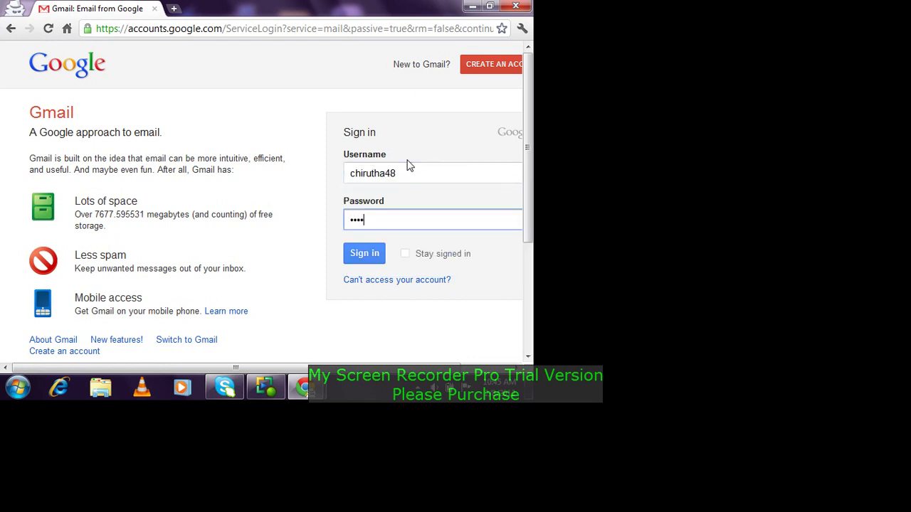
key(Return)
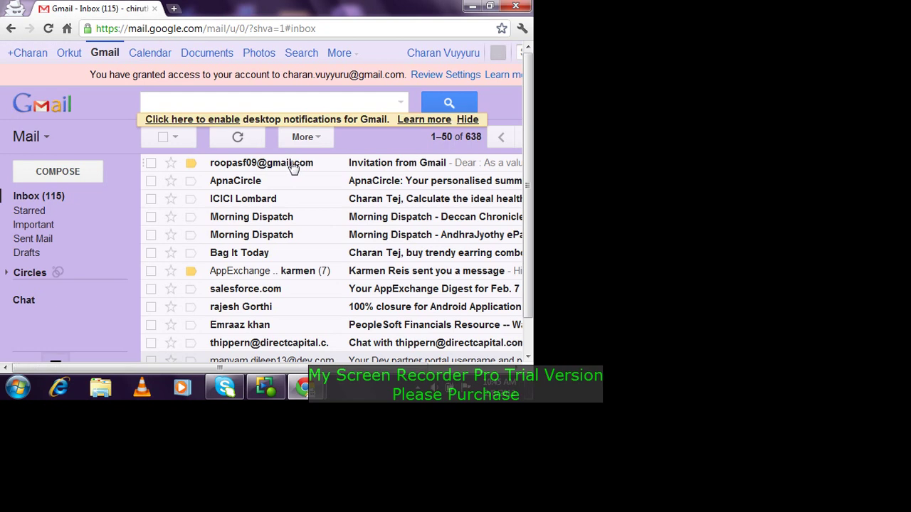
Step: Open the 'Invitation from Gmail' email and follow its Salesforce link
click(343, 173)
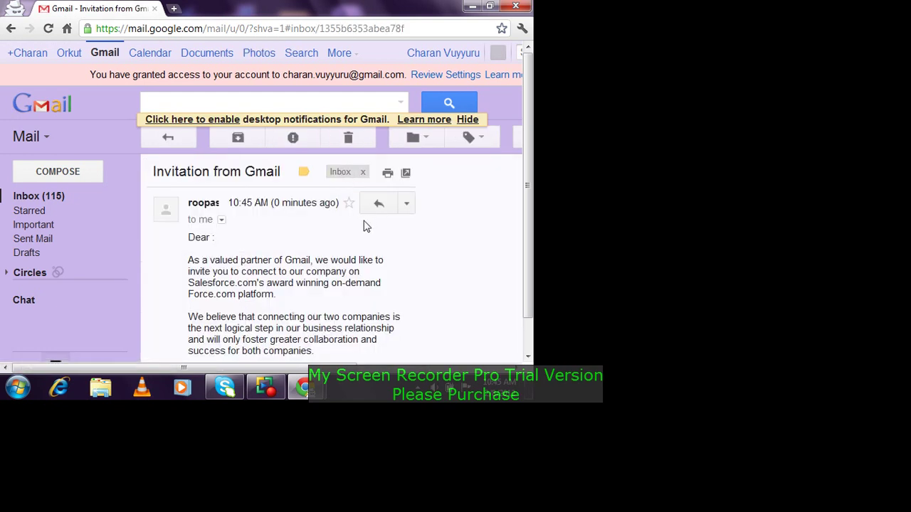
scroll(312, 265, down, 5)
scroll(311, 265, down, 5)
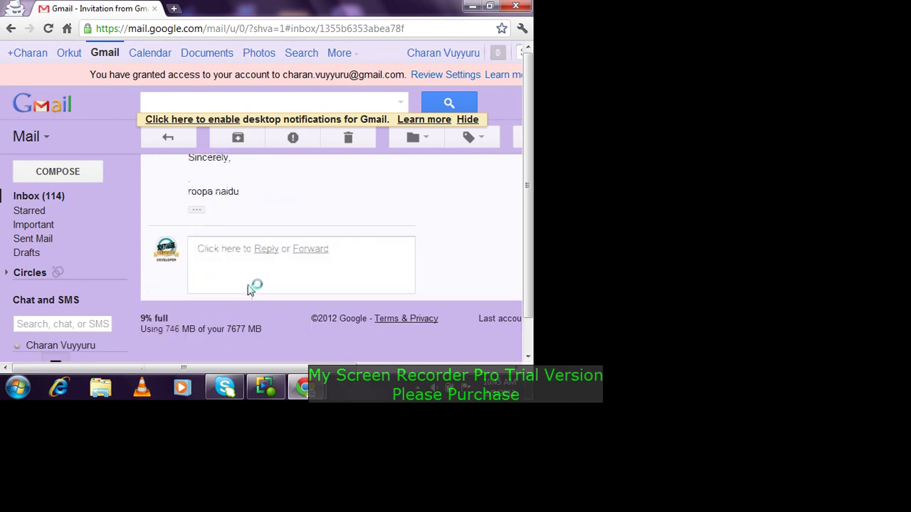
scroll(256, 285, up, 5)
click(263, 284)
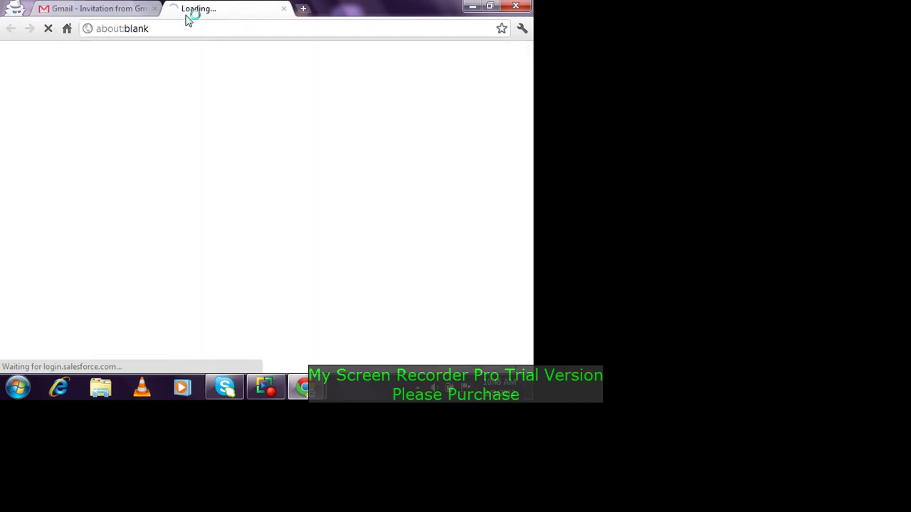
Step: Log in to the invited Salesforce org with the invitee's user name and password
click(126, 180)
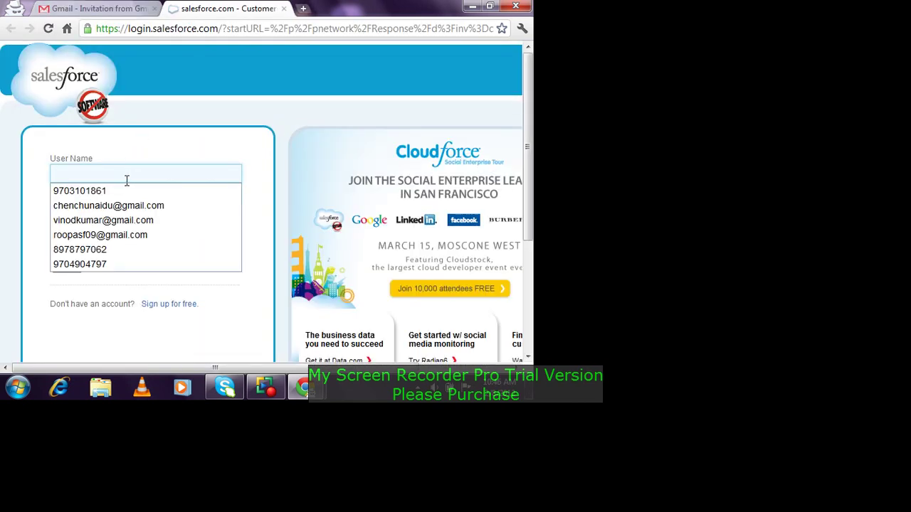
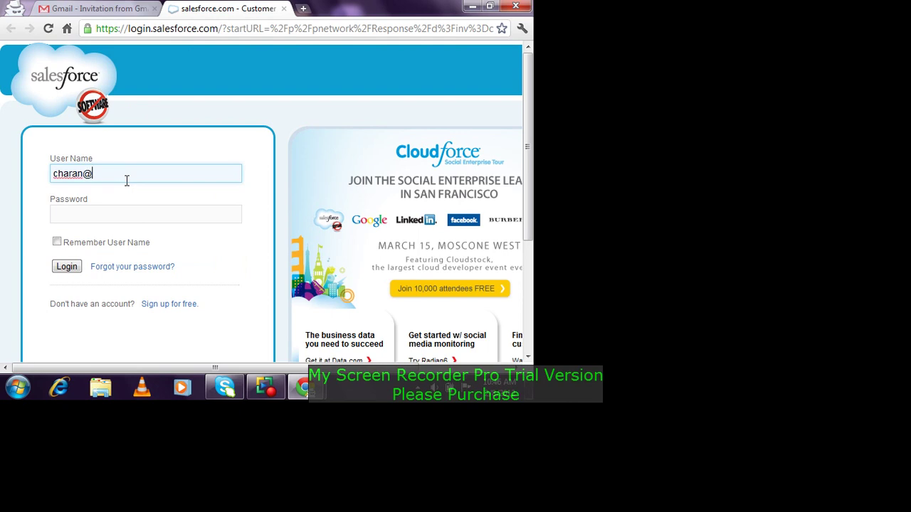
key(Tab)
text(***)
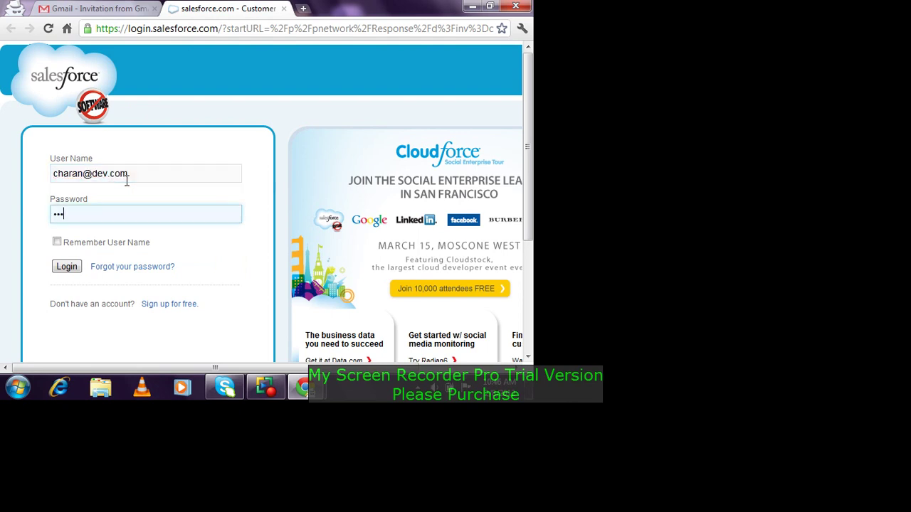
text(*********)
key(Return)
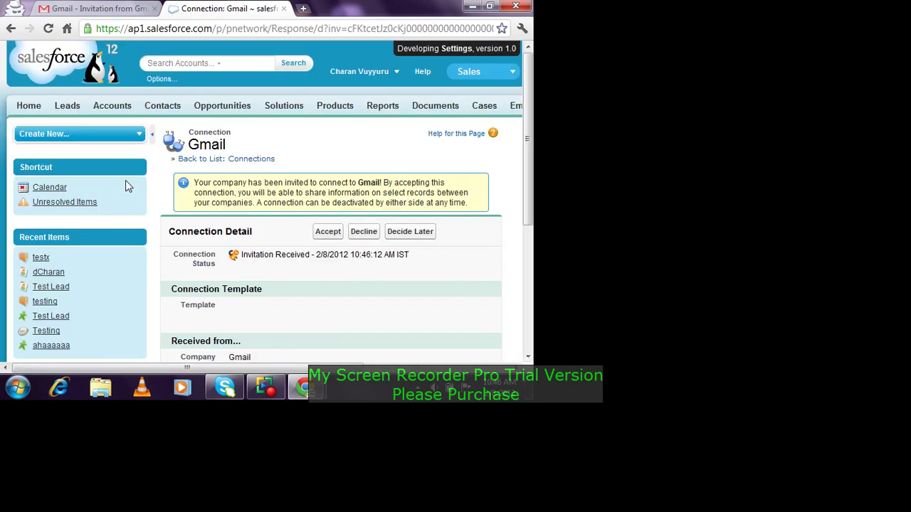
Step: Accept the Gmail connection invitation and return to the original org's window
scroll(335, 168, down, 1)
click(336, 168)
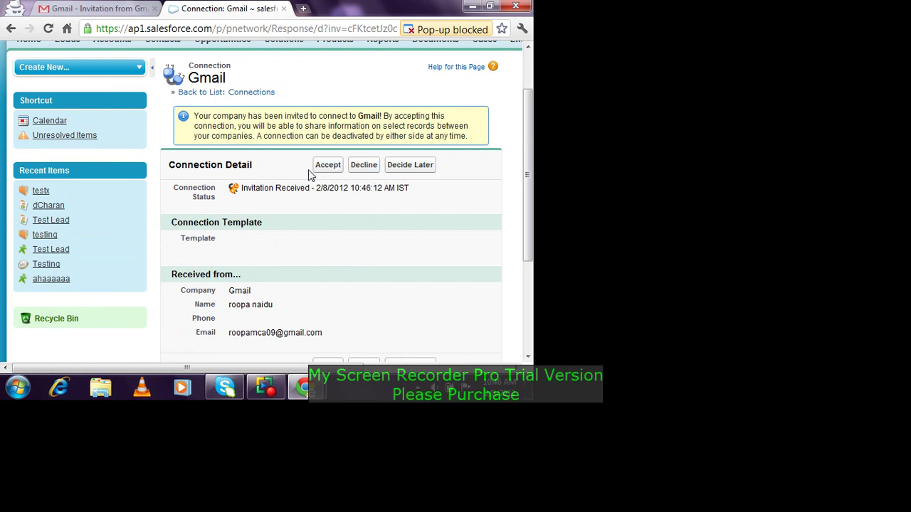
click(327, 169)
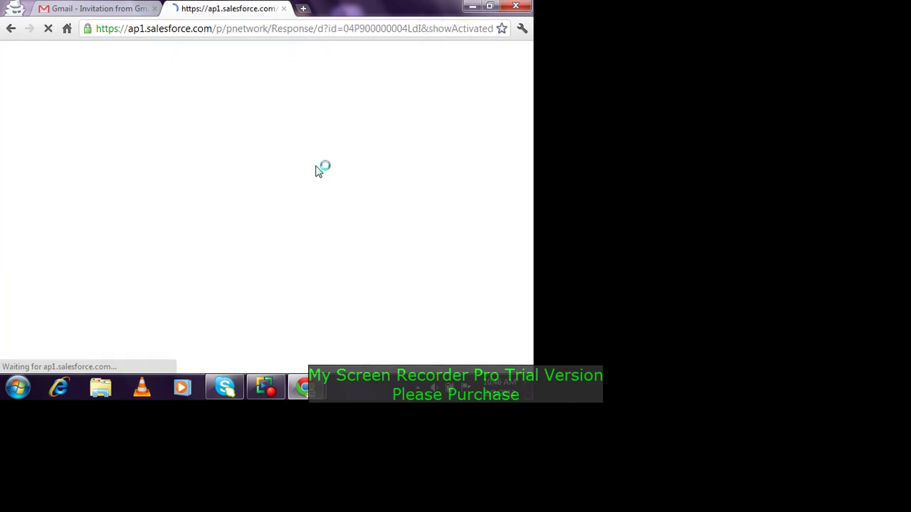
scroll(417, 216, down, 2)
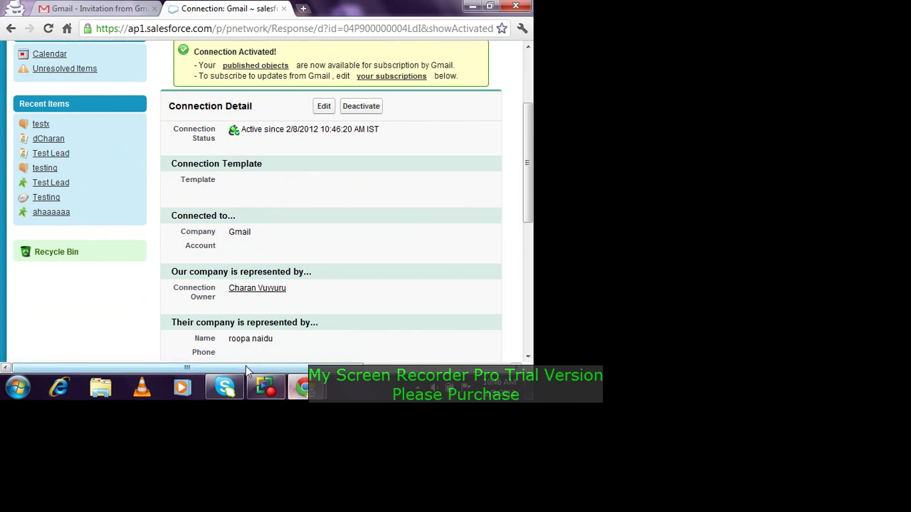
mouse_move(305, 388)
click(242, 321)
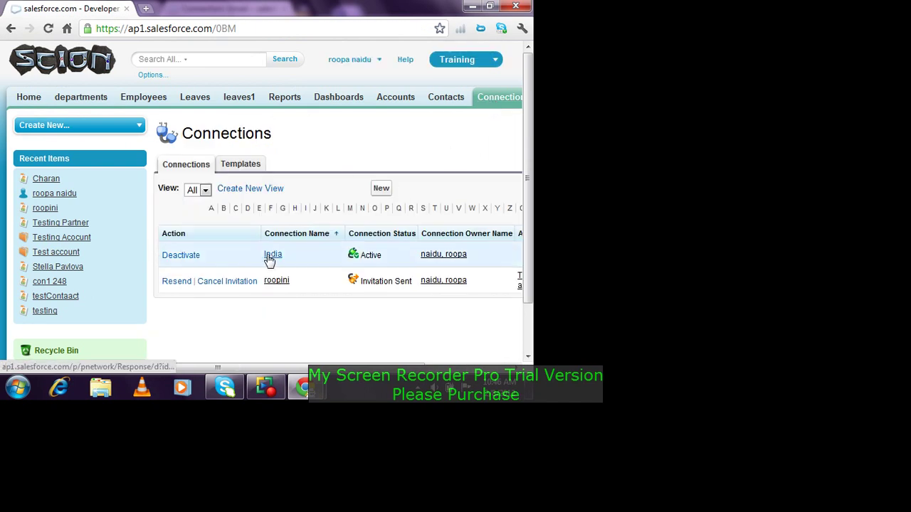
Step: Open the India connection's details and highlight its template and partner representative
click(269, 258)
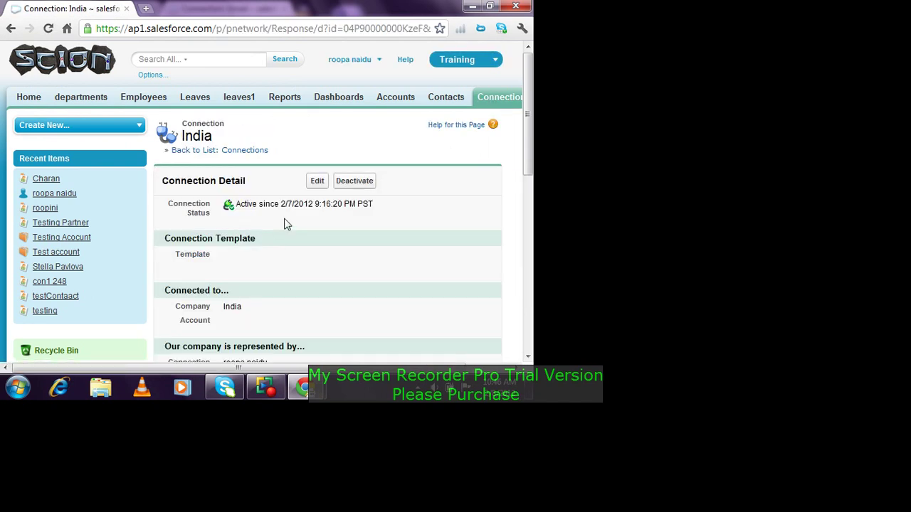
drag(214, 221, 430, 252)
scroll(420, 246, down, 5)
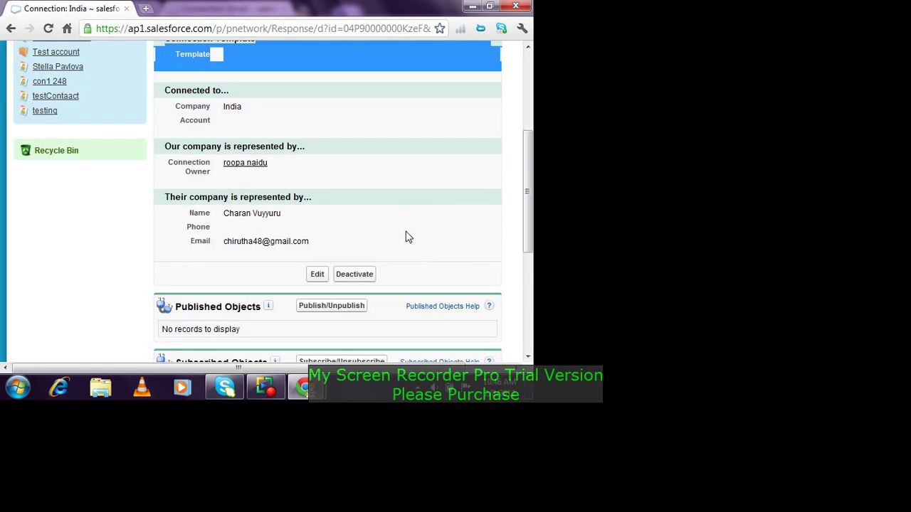
triple_click(221, 81)
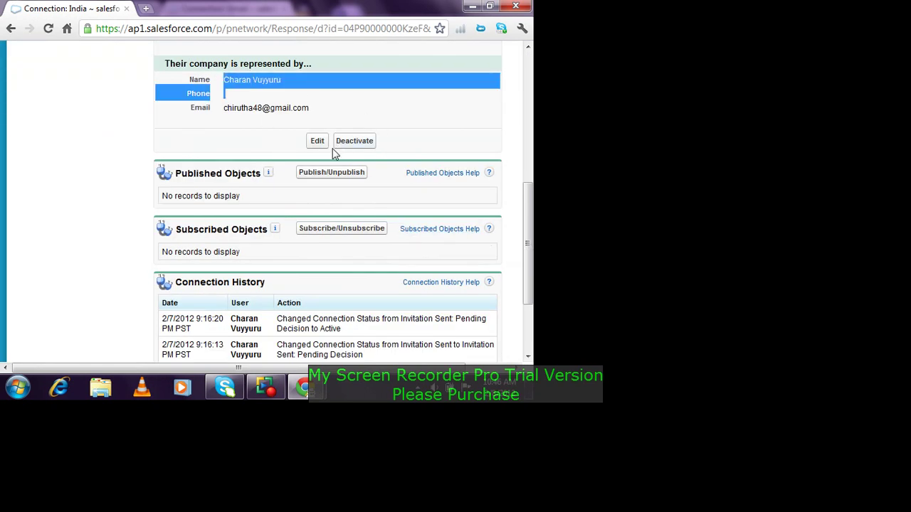
Step: Review the connection history entries from Invitation Sent through pending decision to Active
scroll(306, 192, down, 2)
drag(275, 259, 343, 260)
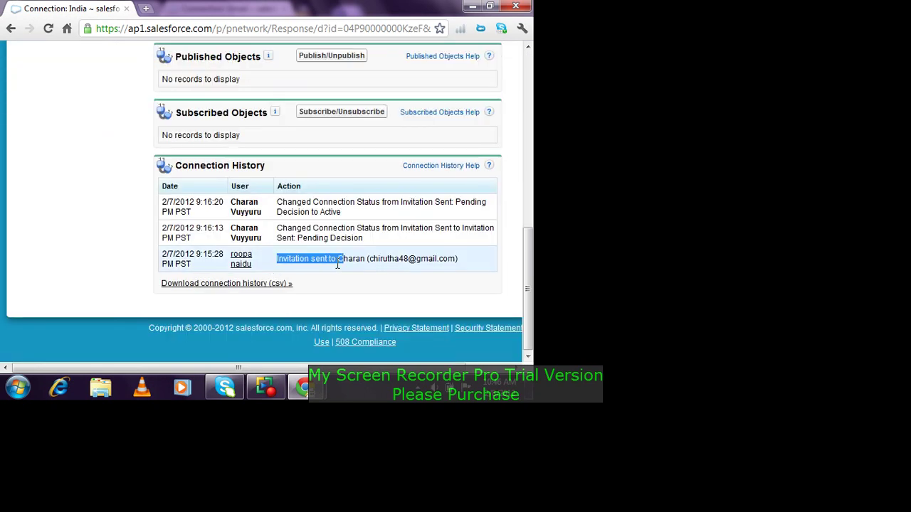
click(390, 286)
drag(314, 227, 363, 238)
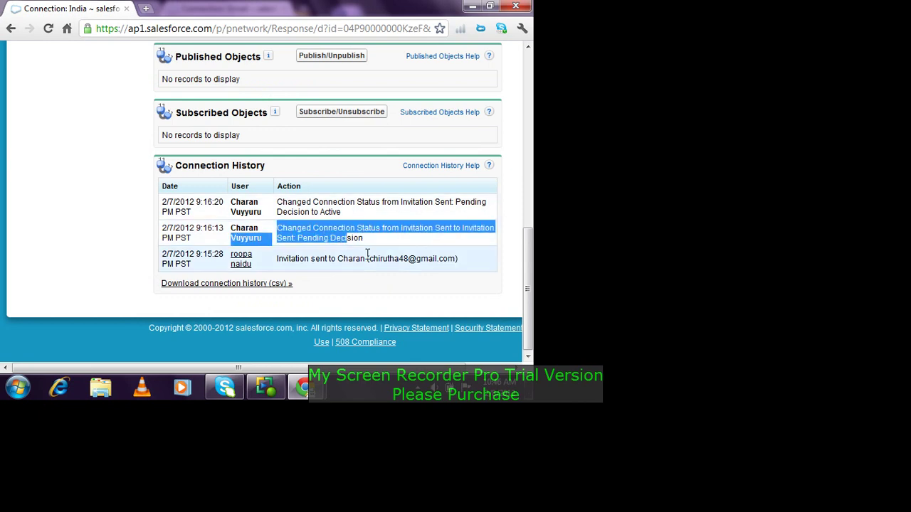
drag(312, 202, 402, 206)
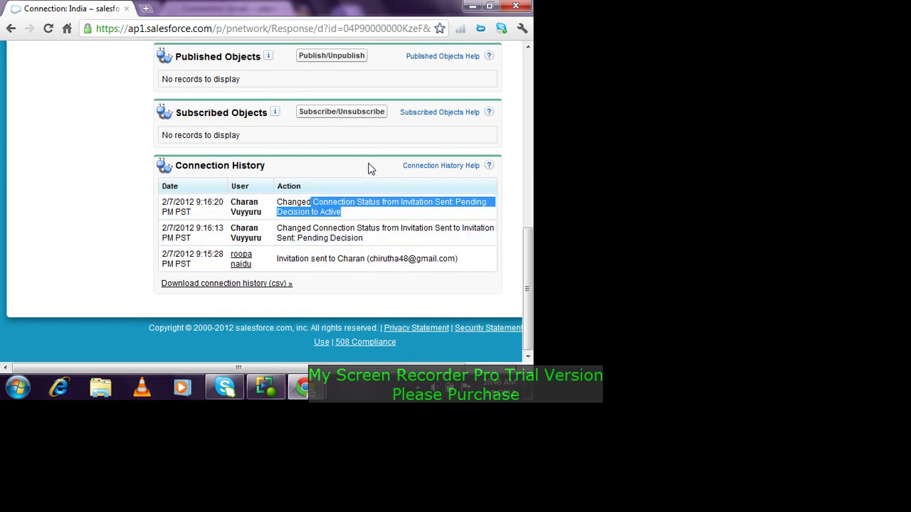
scroll(359, 131, up, 2)
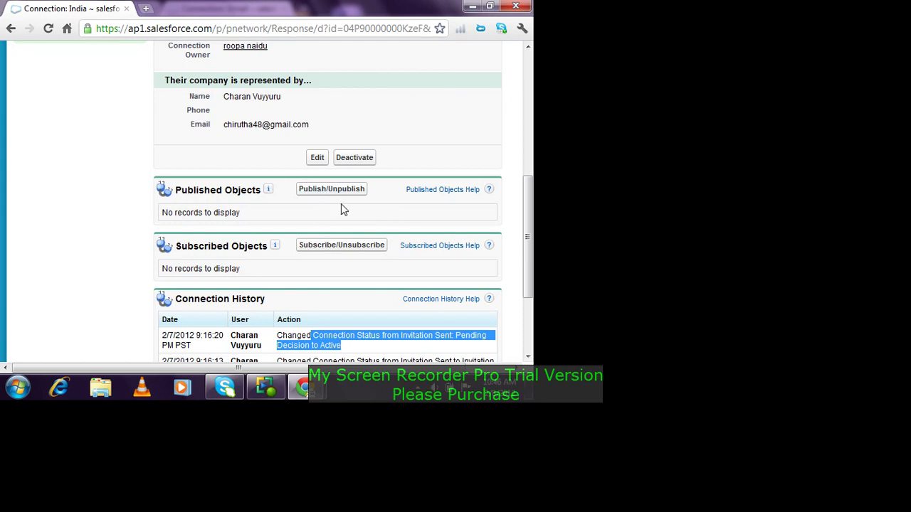
click(337, 193)
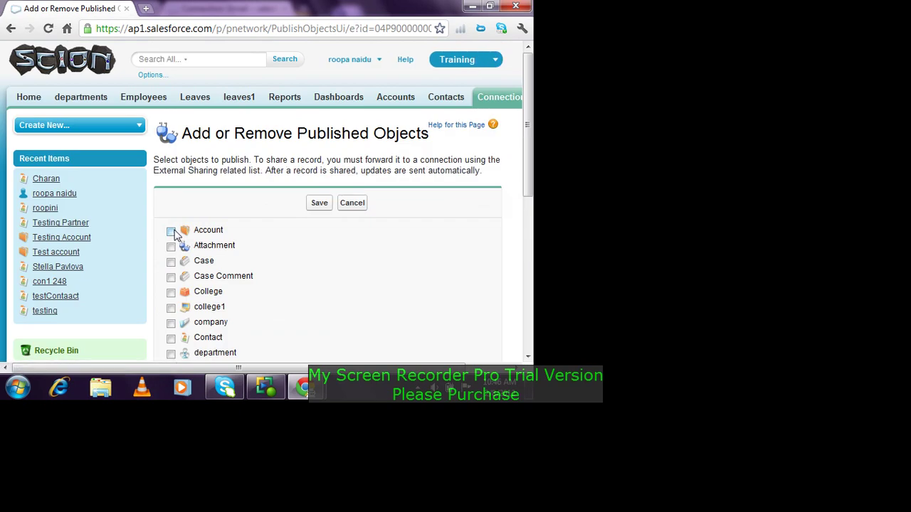
click(171, 232)
click(319, 205)
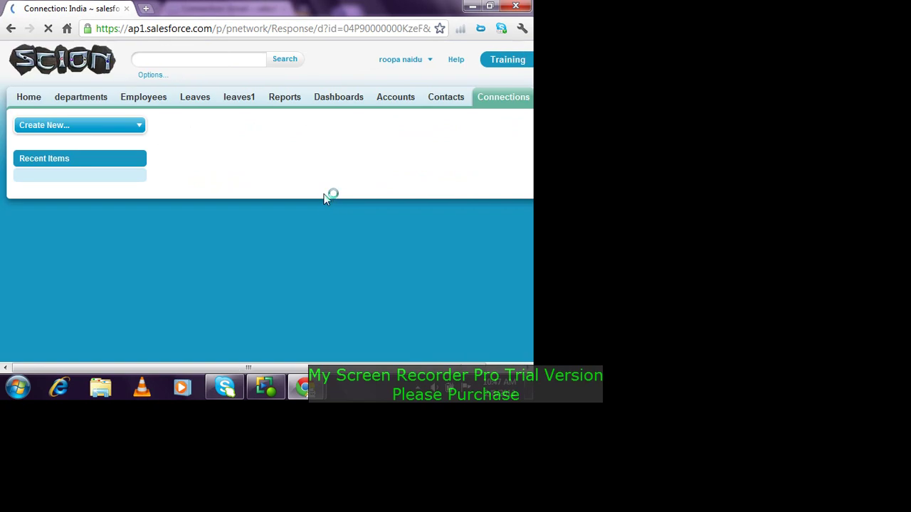
scroll(322, 197, down, 2)
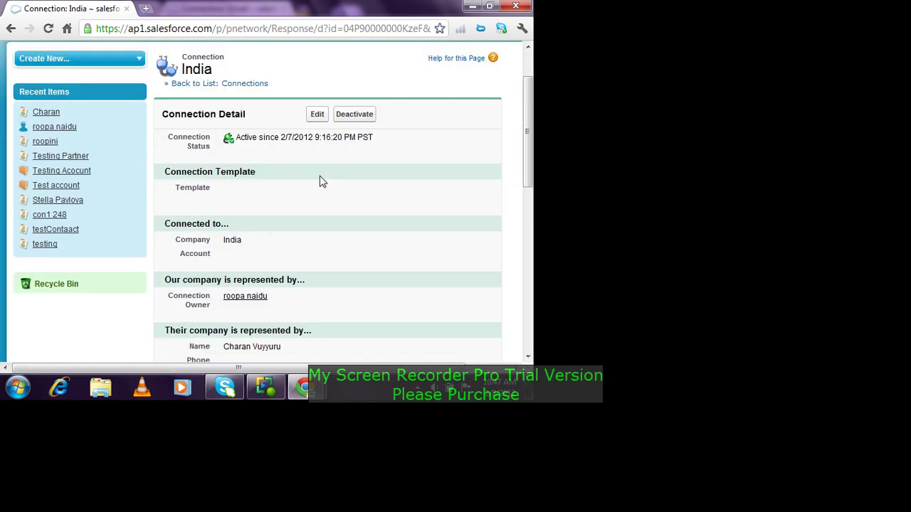
scroll(320, 178, down, 2)
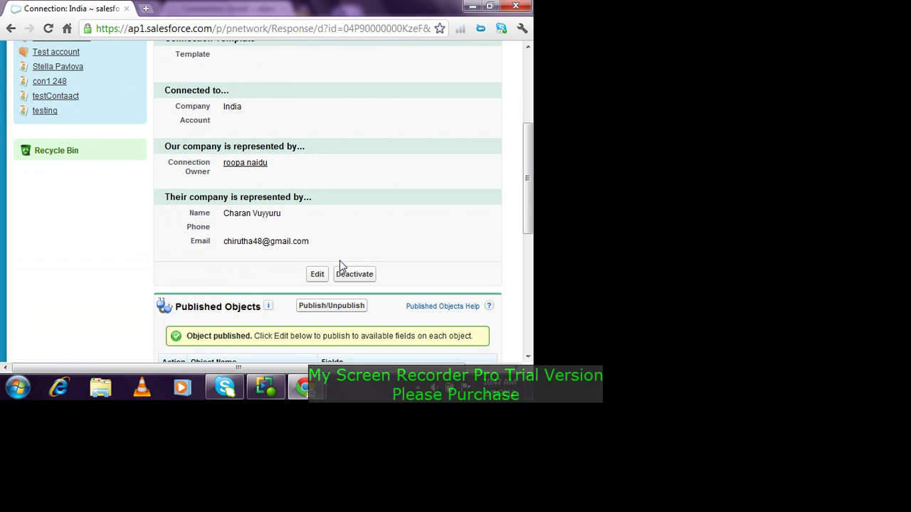
scroll(341, 265, down, 4)
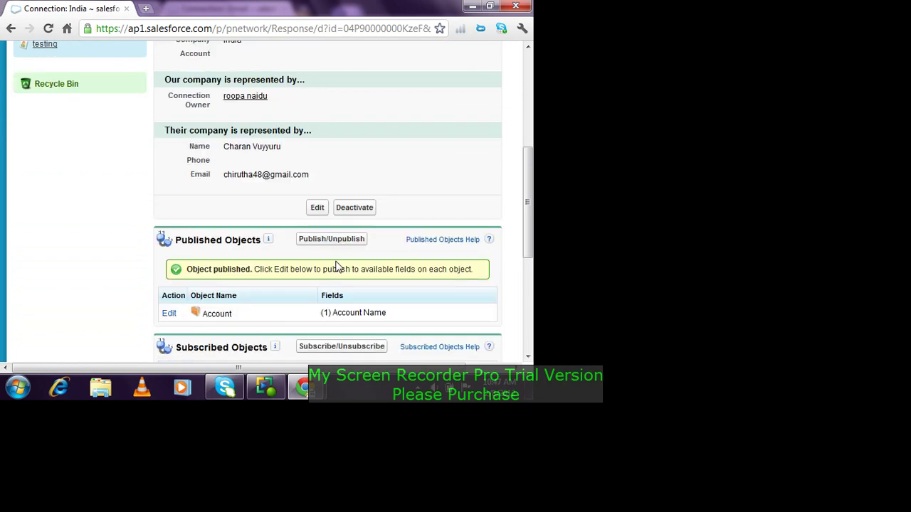
scroll(303, 291, up, 2)
mouse_move(298, 384)
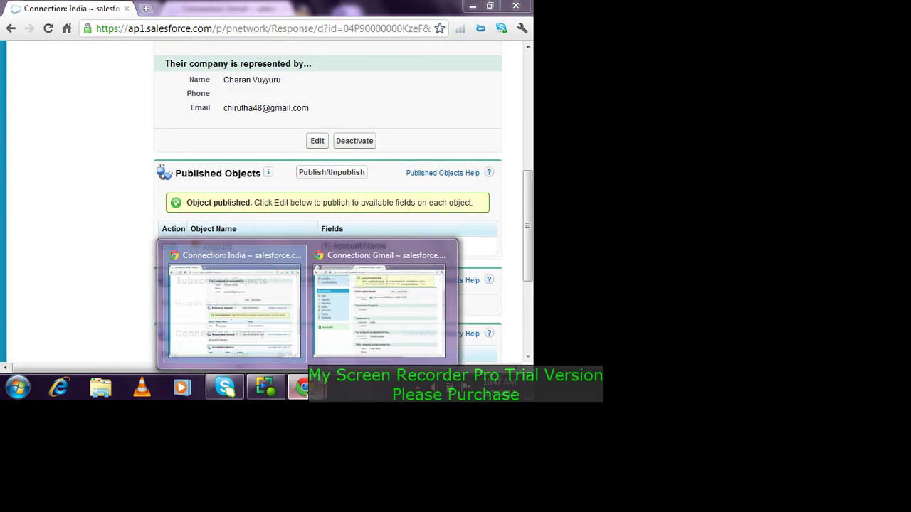
click(342, 317)
Step: Subscribe the Gmail connection to Account, mapped to Account with Auto-Accept on, and save
scroll(358, 214, down, 4)
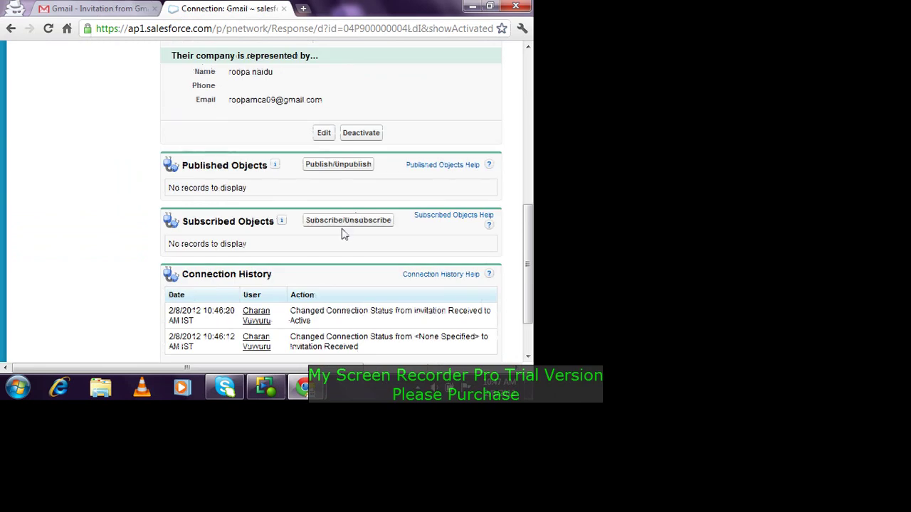
click(347, 222)
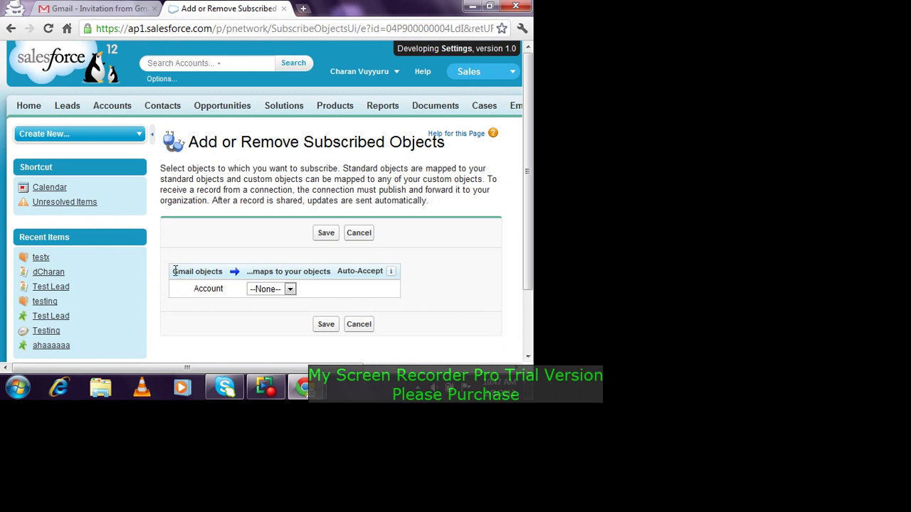
drag(175, 271, 198, 294)
click(287, 294)
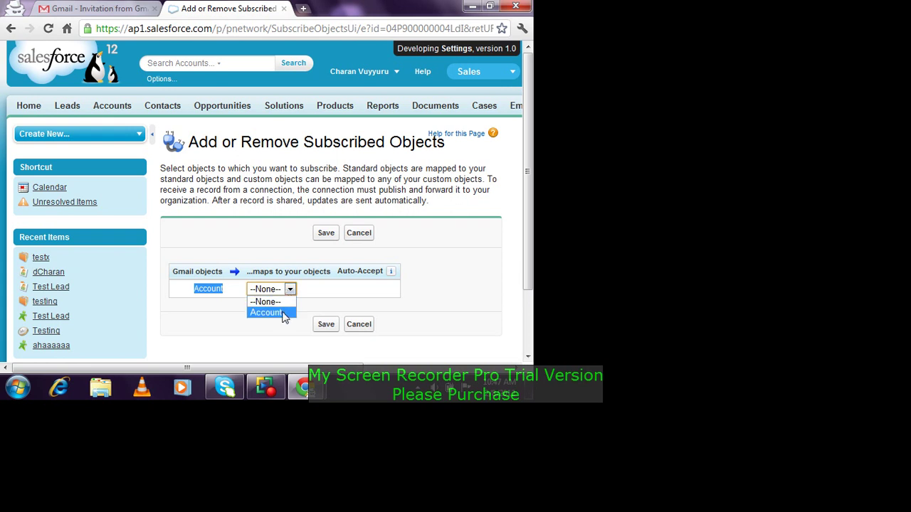
click(283, 314)
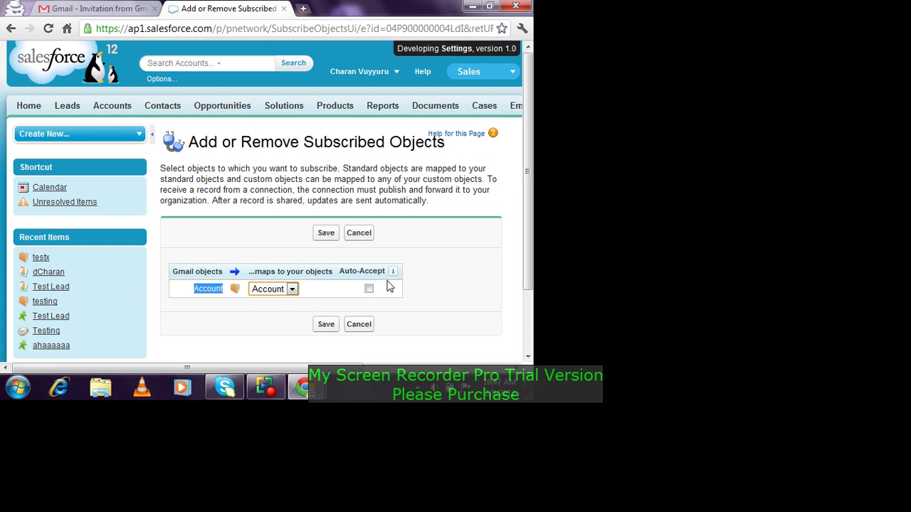
click(369, 290)
click(322, 326)
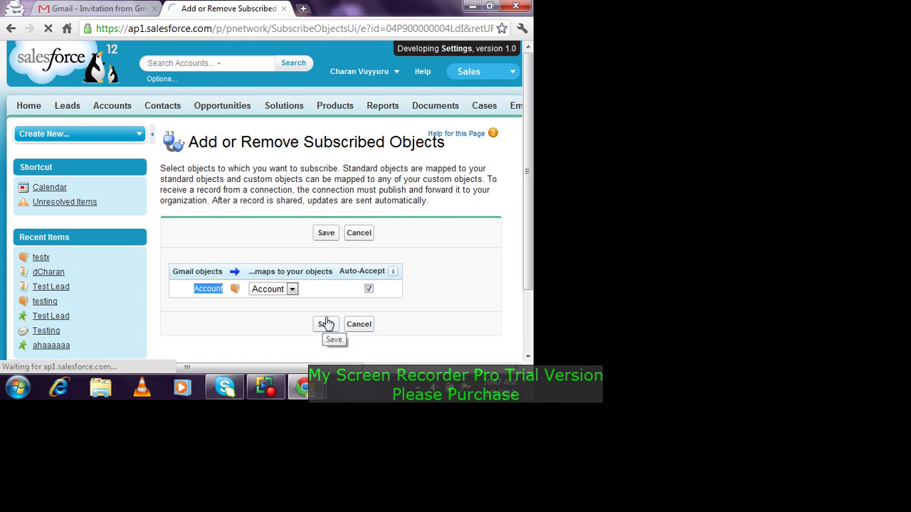
Step: Review the saved Account subscription and switch back to the India connection window
scroll(348, 162, down, 2)
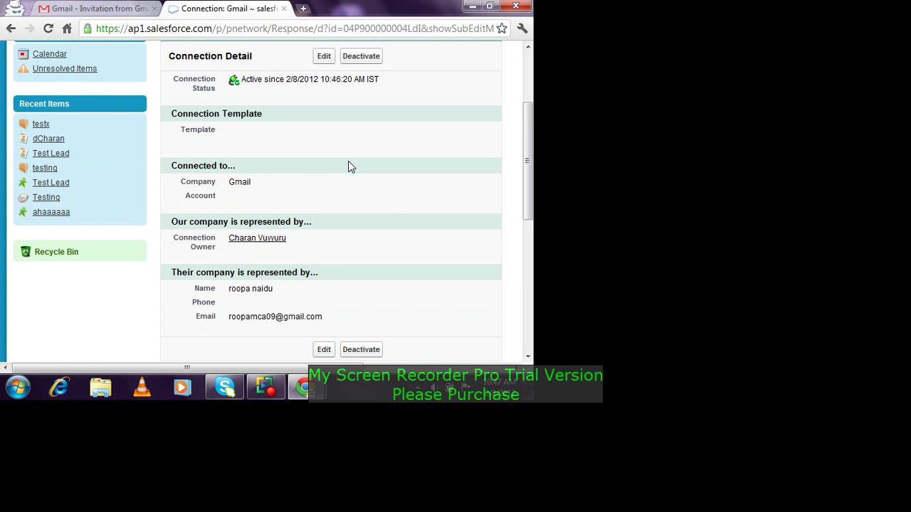
scroll(348, 162, down, 6)
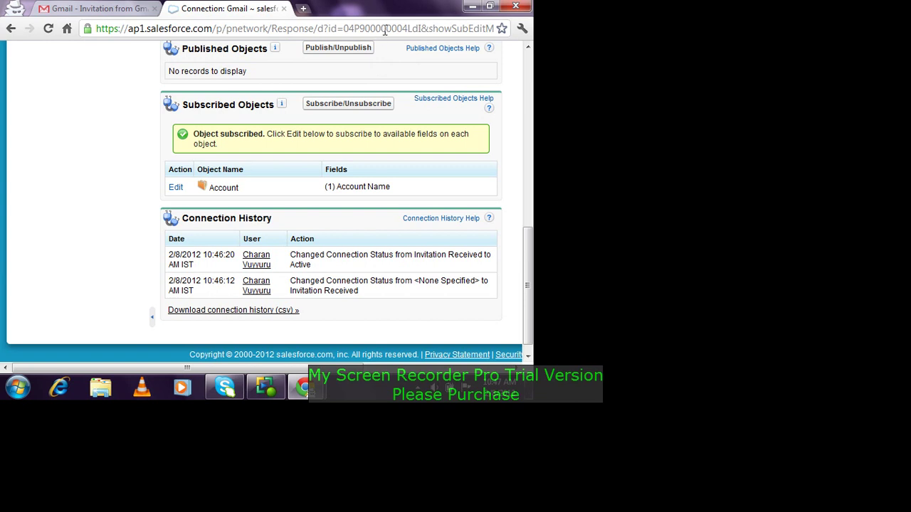
scroll(370, 100, up, 3)
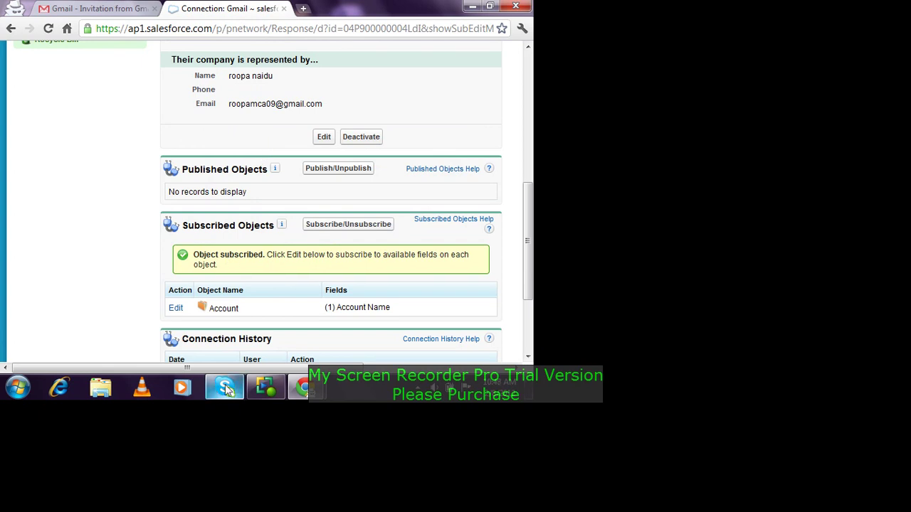
mouse_move(299, 385)
click(264, 339)
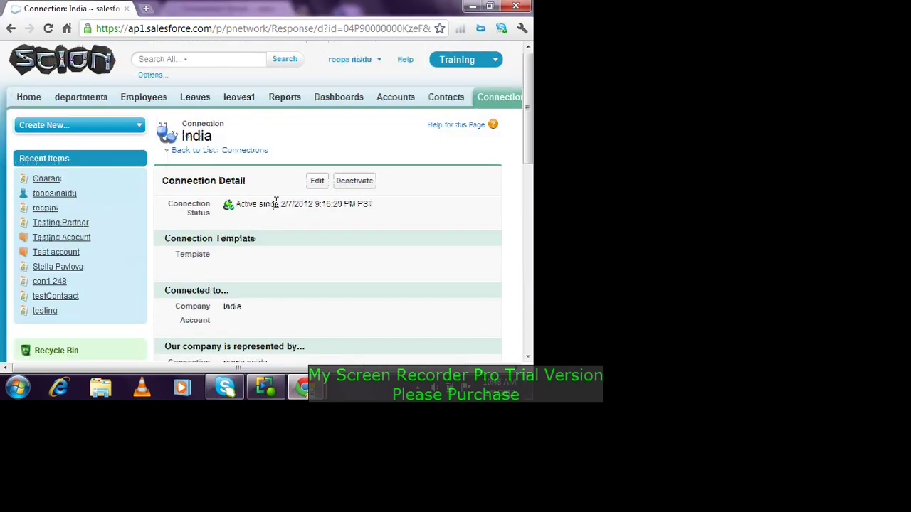
Step: Browse the All Accounts list, then return to the Accounts home page
click(390, 96)
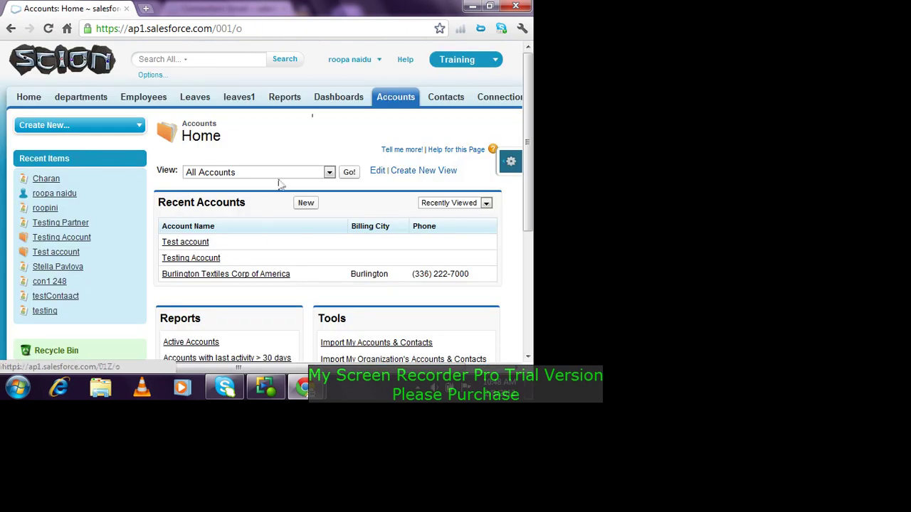
click(348, 173)
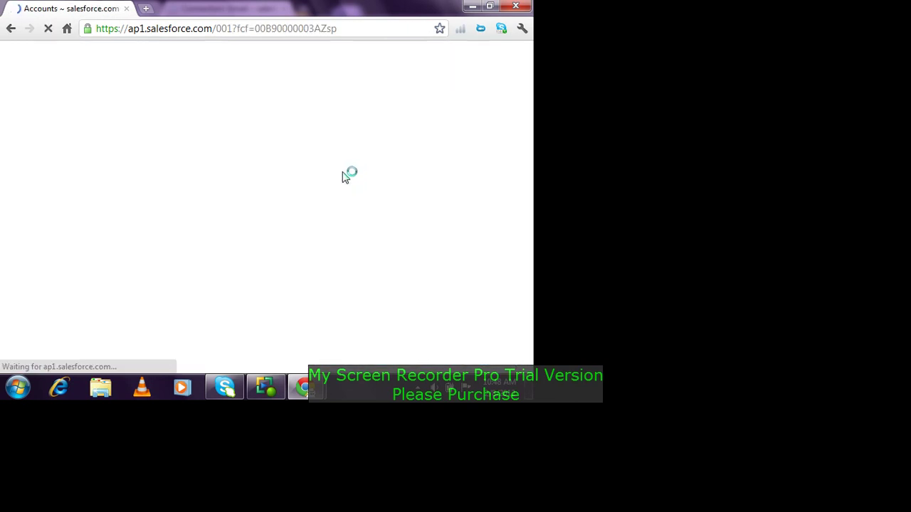
scroll(387, 229, down, 5)
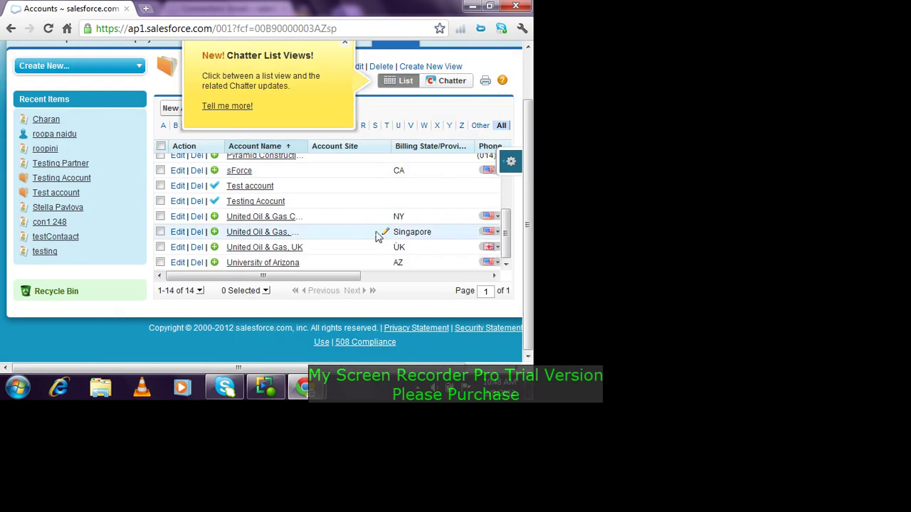
scroll(375, 231, up, 3)
scroll(375, 231, up, 5)
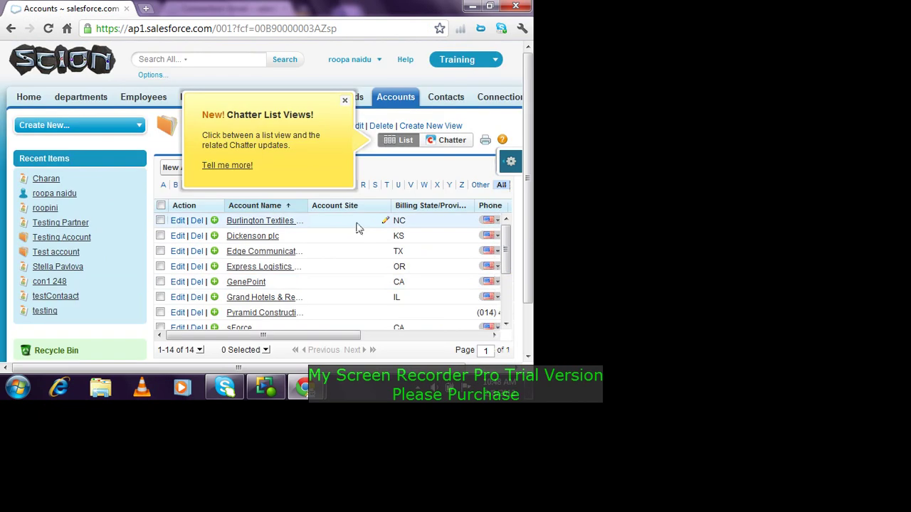
click(399, 103)
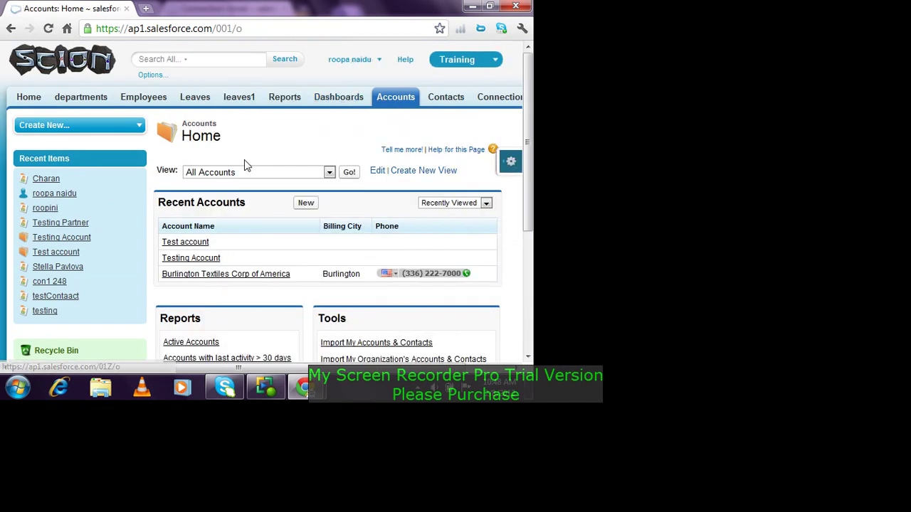
Step: Create and save a new account named 'Krishna', then return to the Accounts home page
click(307, 205)
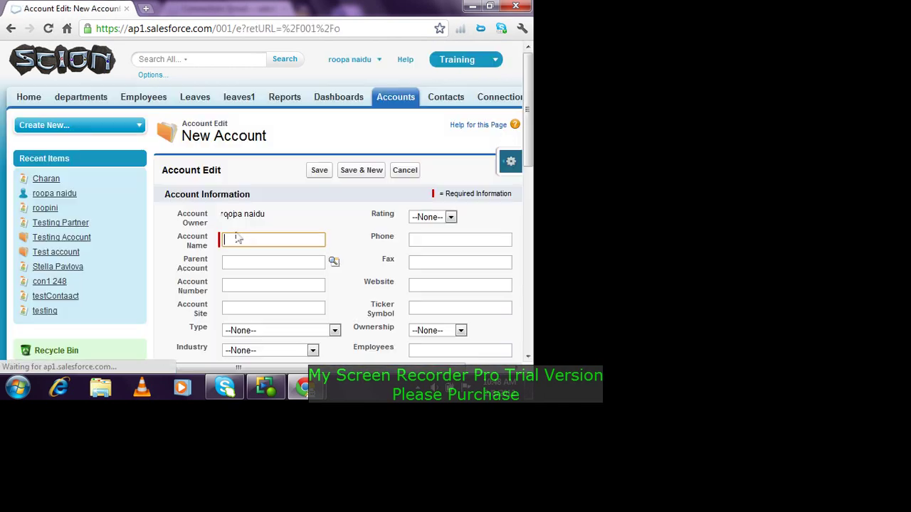
click(251, 238)
text(Krishna)
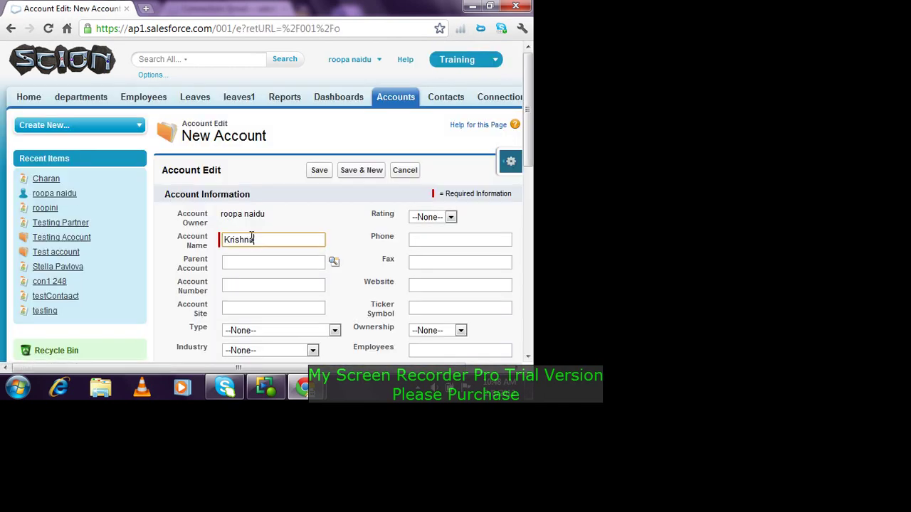
click(321, 171)
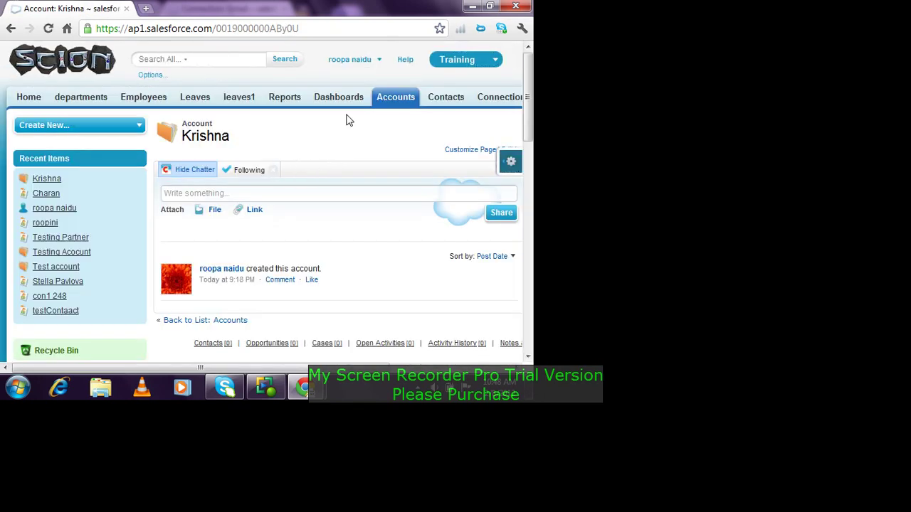
click(409, 97)
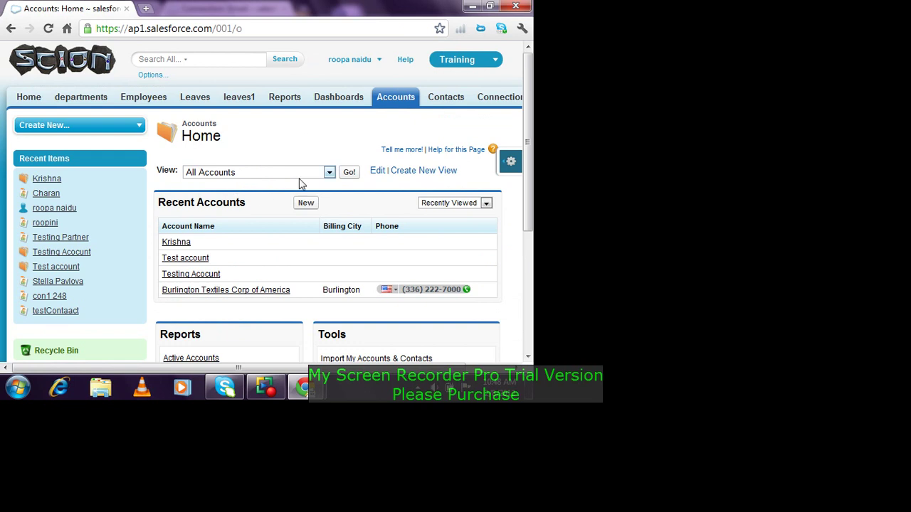
Step: Select the Krishna account in All Accounts for forwarding, dismissing the Chatter list views notice
click(352, 178)
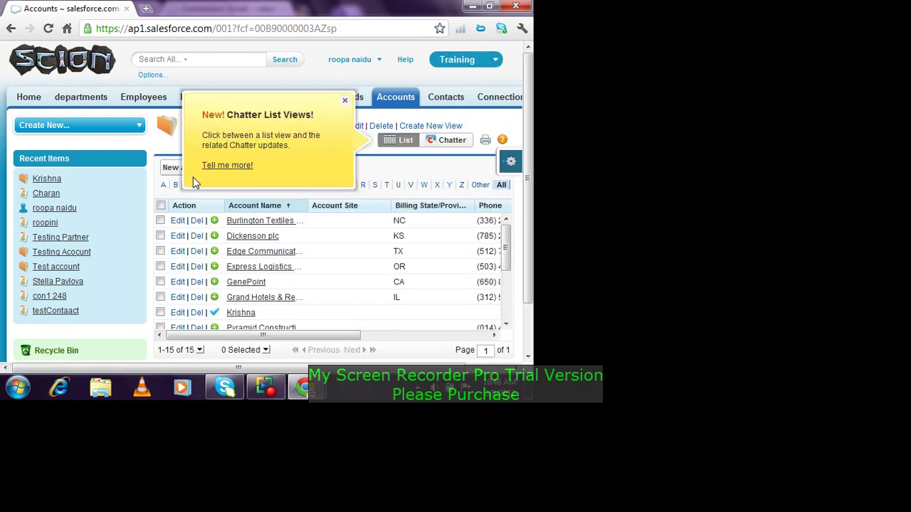
scroll(169, 284, down, 2)
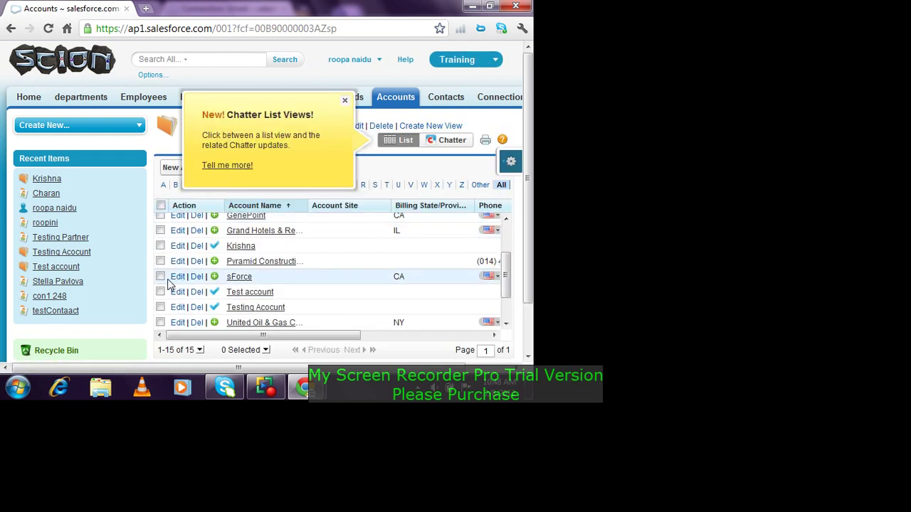
click(160, 245)
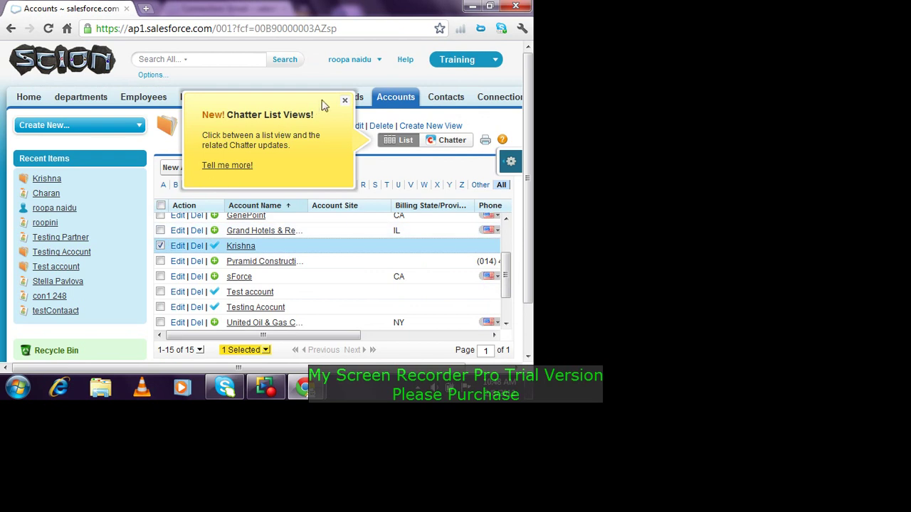
click(345, 102)
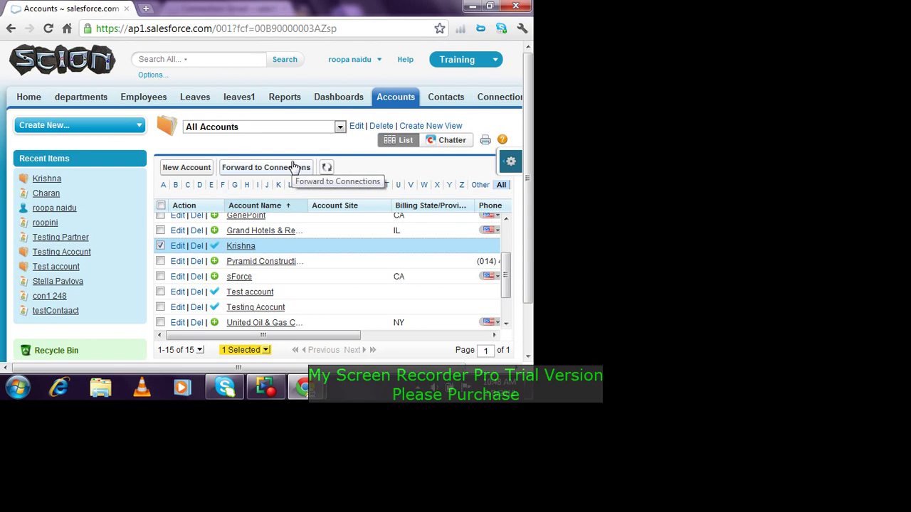
click(296, 168)
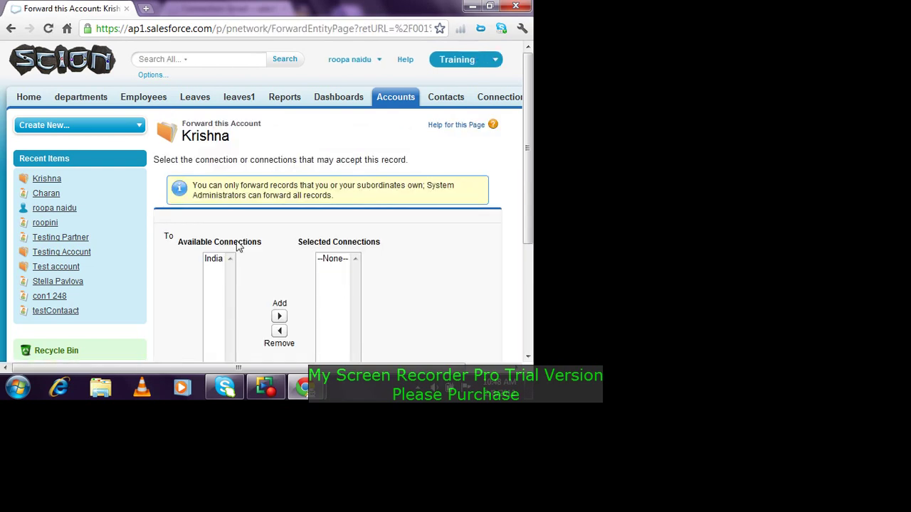
Step: Forward Krishna to the India connection with Send Notification Email turned on
scroll(219, 262, down, 2)
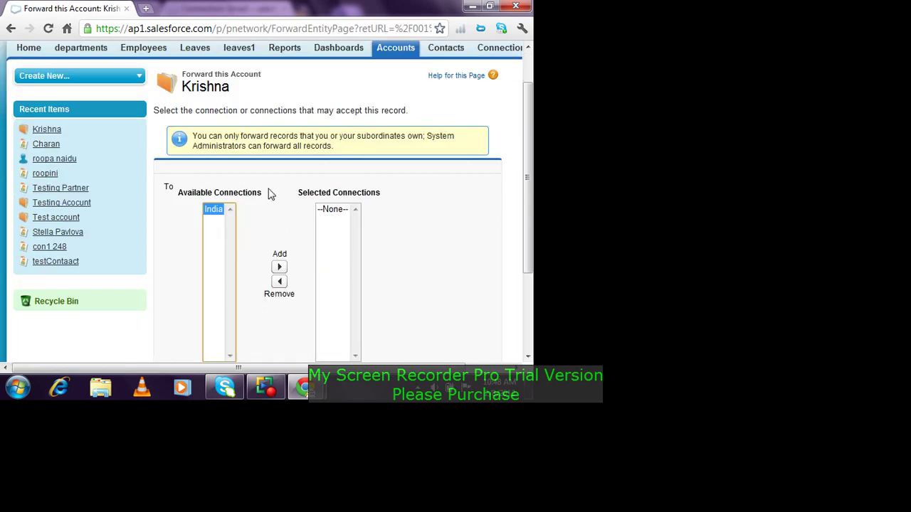
click(279, 266)
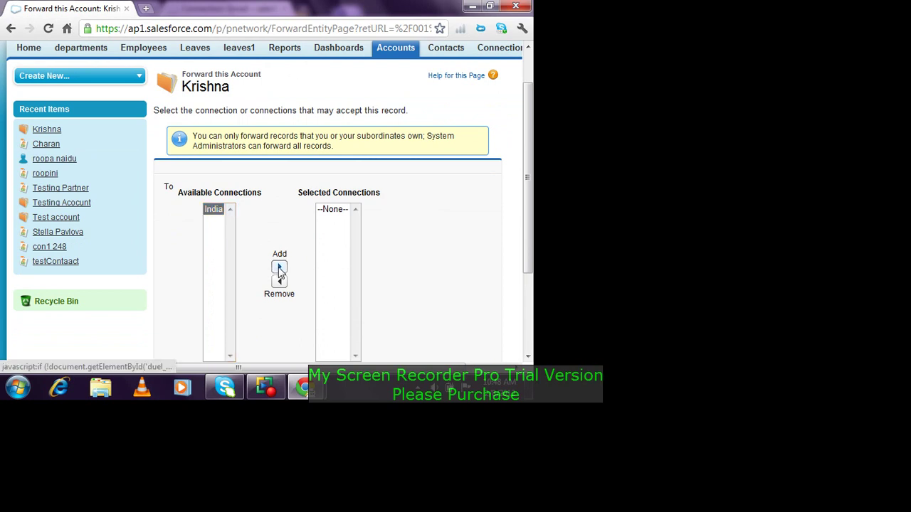
click(430, 221)
scroll(342, 214, down, 3)
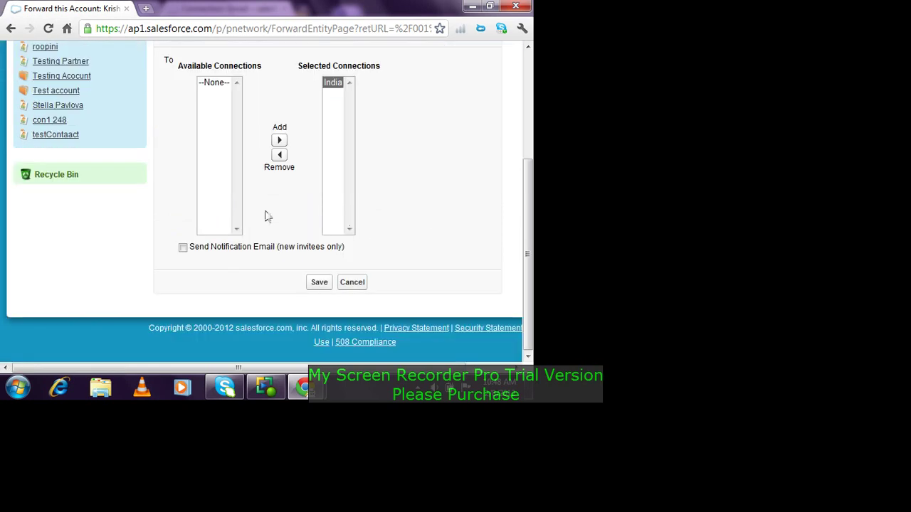
double_click(179, 237)
click(183, 248)
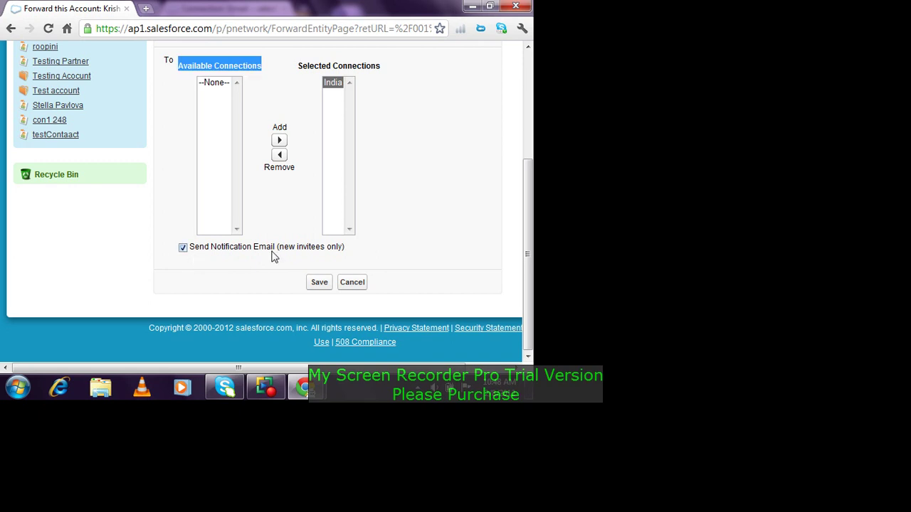
click(319, 282)
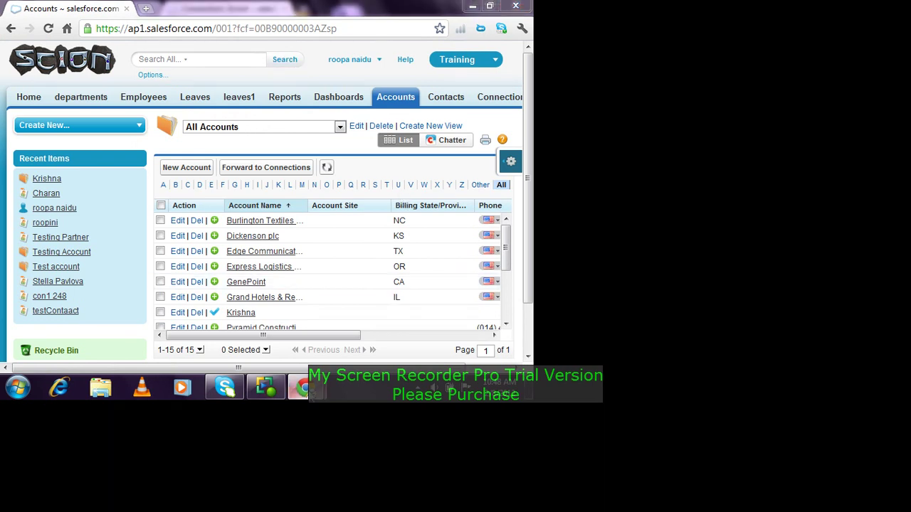
Step: In the receiving org's window, open the All Accounts list on the Accounts tab
mouse_move(302, 388)
click(361, 323)
scroll(299, 194, up, 5)
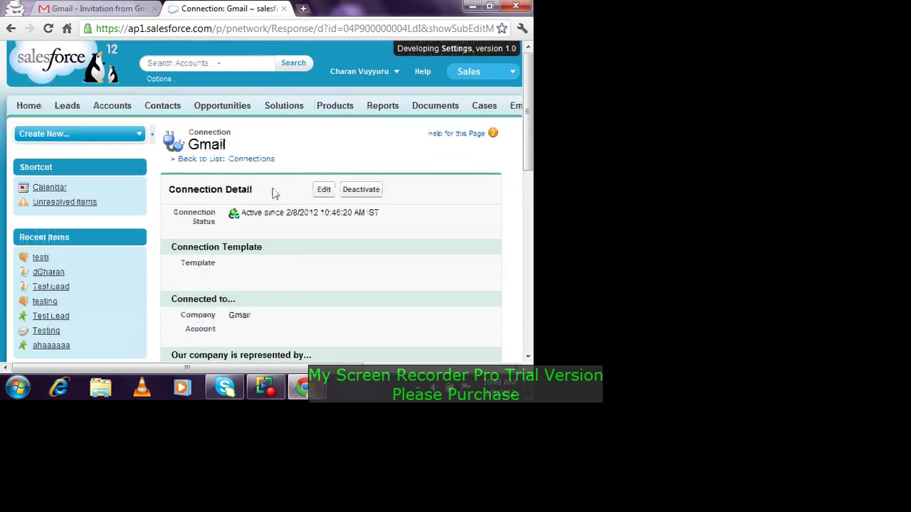
click(116, 105)
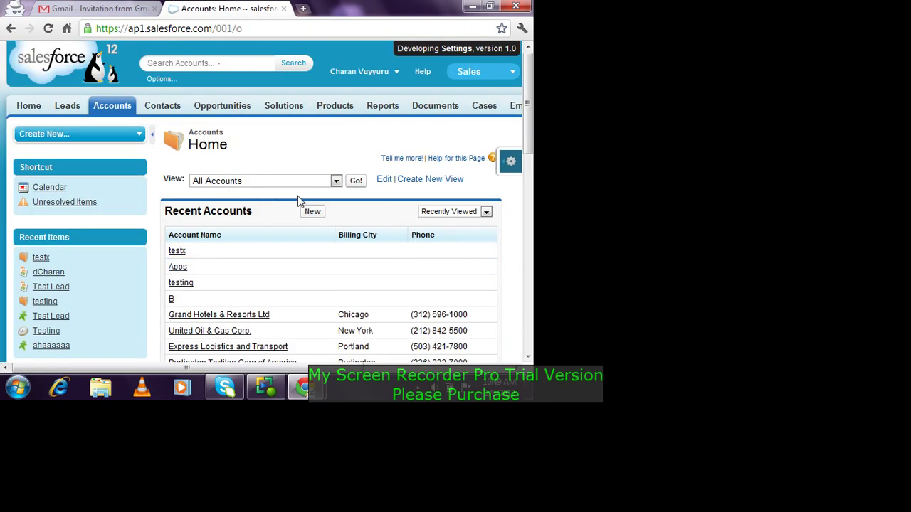
click(358, 182)
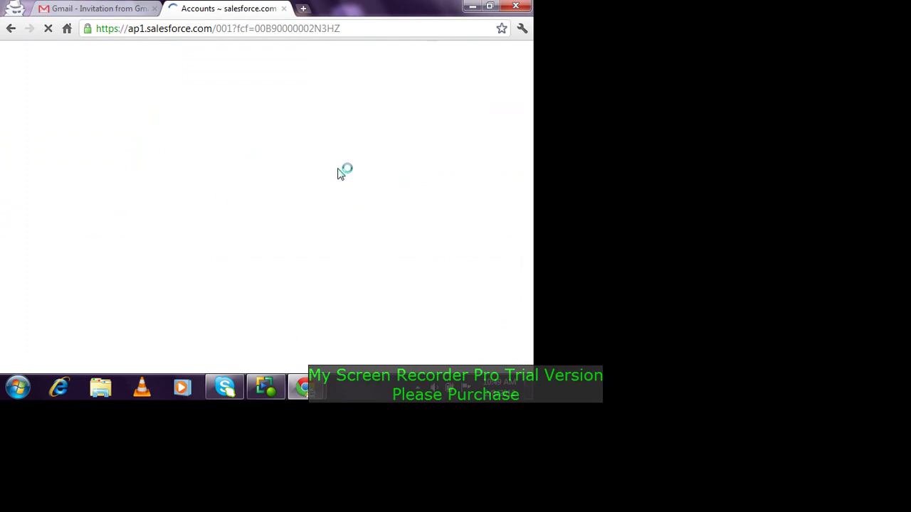
scroll(320, 188, down, 5)
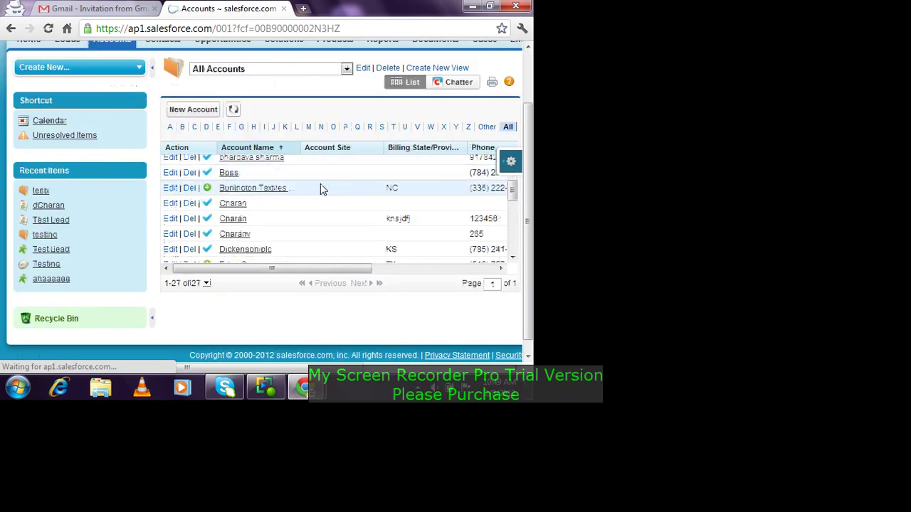
scroll(320, 189, down, 2)
scroll(319, 189, up, 5)
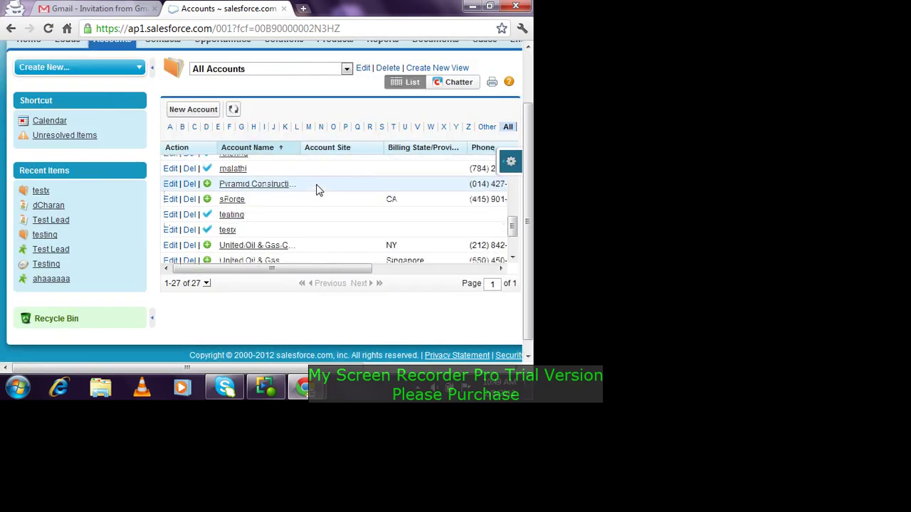
scroll(318, 189, up, 2)
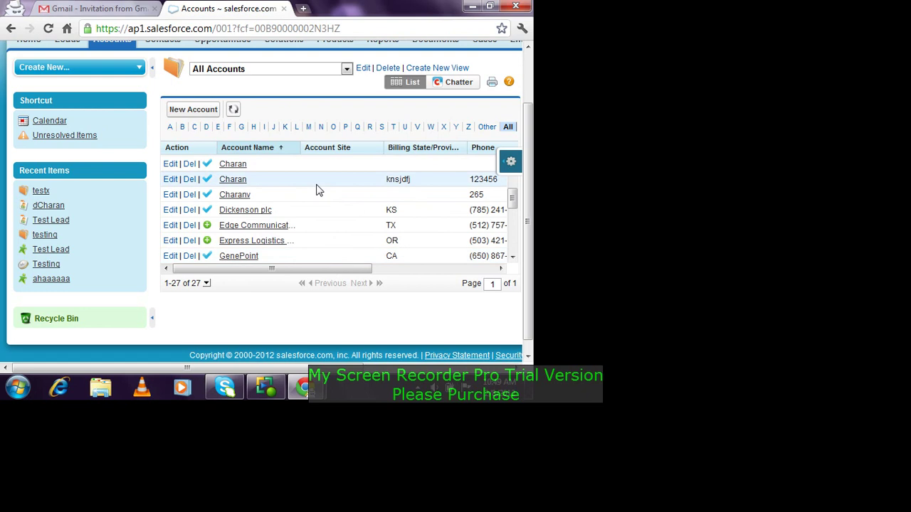
scroll(318, 189, down, 2)
Step: Open the Krishna account in a new tab and confirm it is externally shared from Gmail
right_click(239, 222)
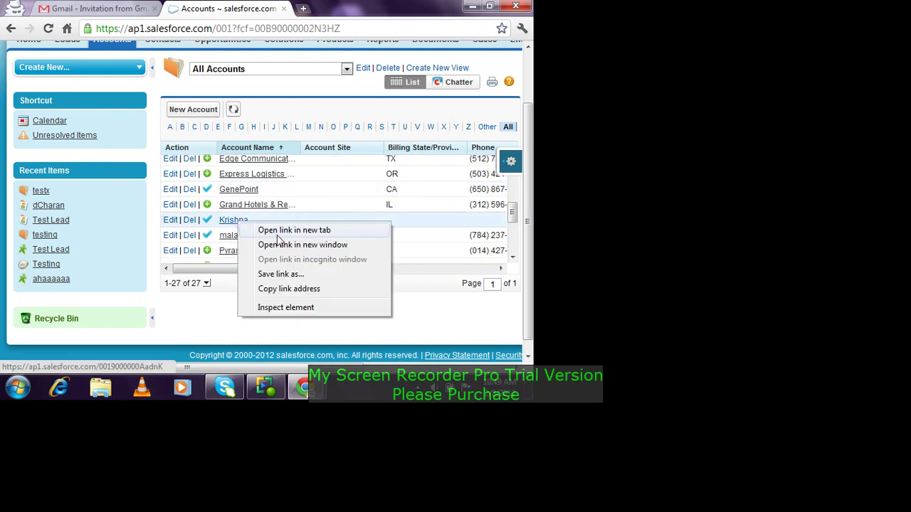
click(279, 234)
click(342, 9)
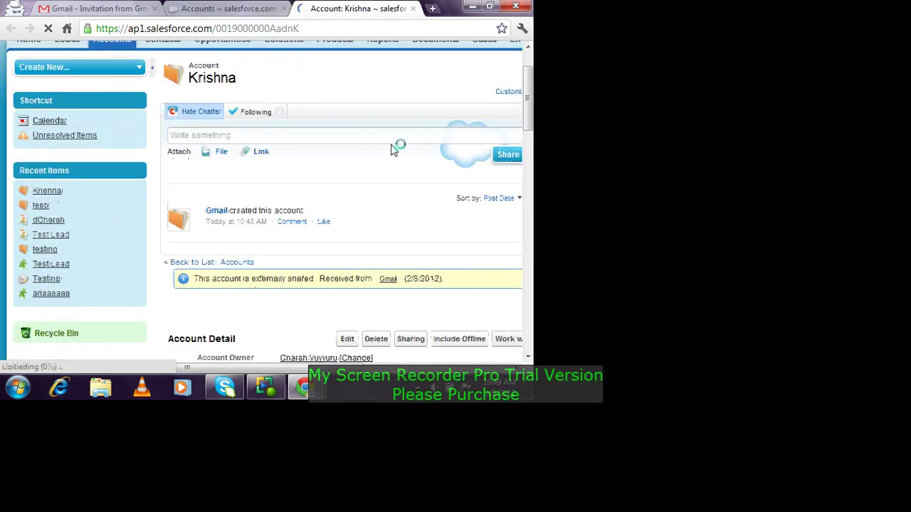
scroll(391, 149, down, 6)
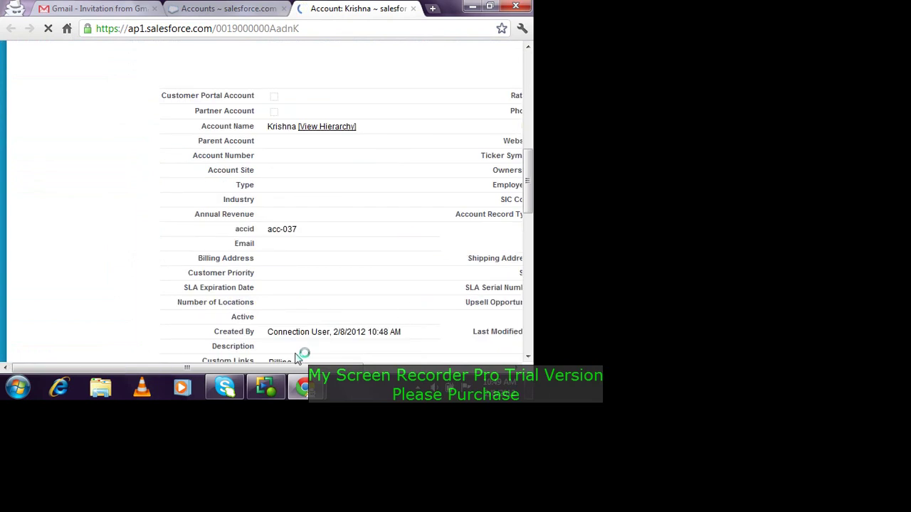
scroll(332, 288, down, 3)
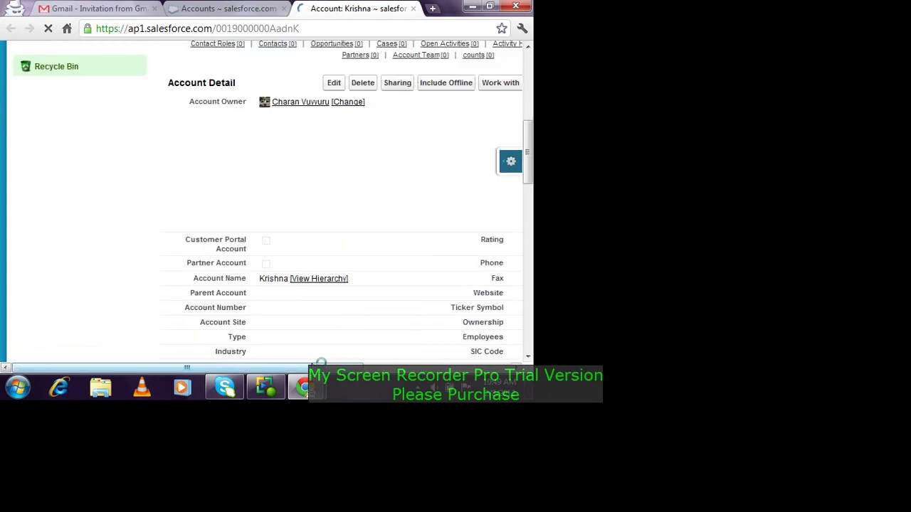
scroll(321, 356, down, 2)
drag(311, 368, 422, 368)
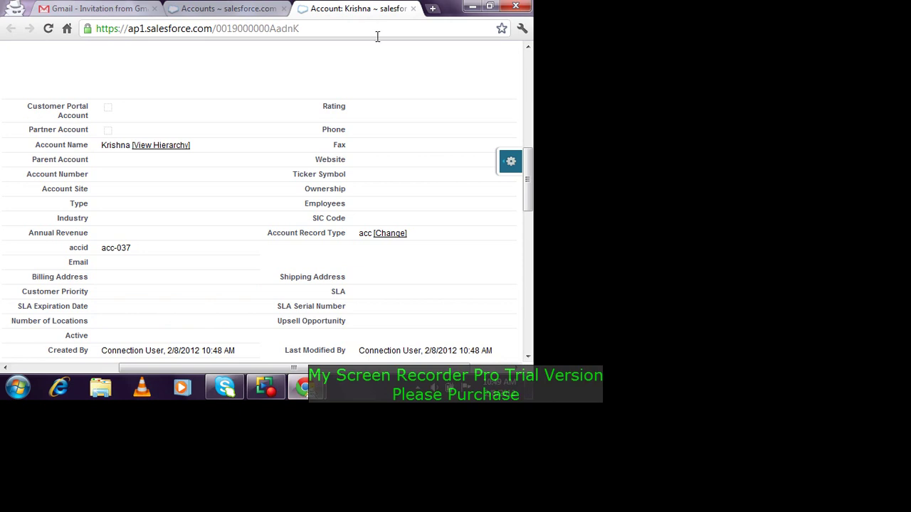
scroll(398, 101, up, 10)
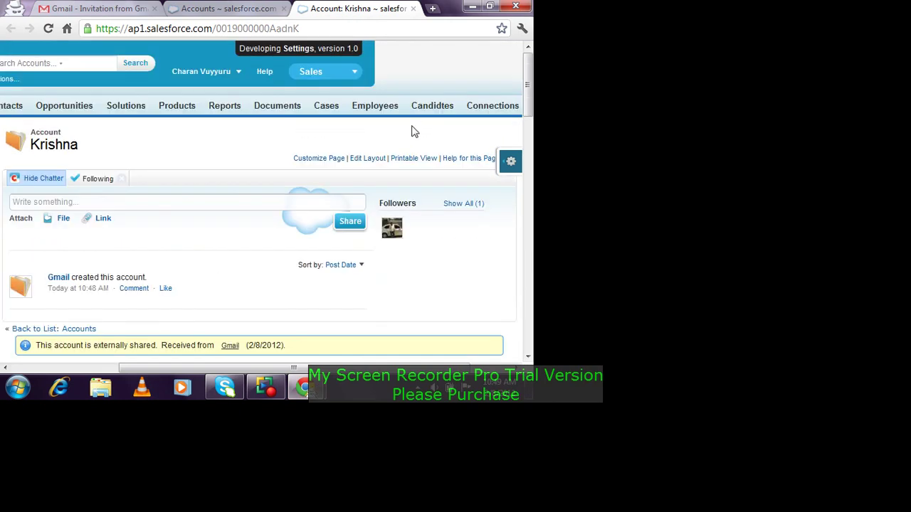
click(490, 106)
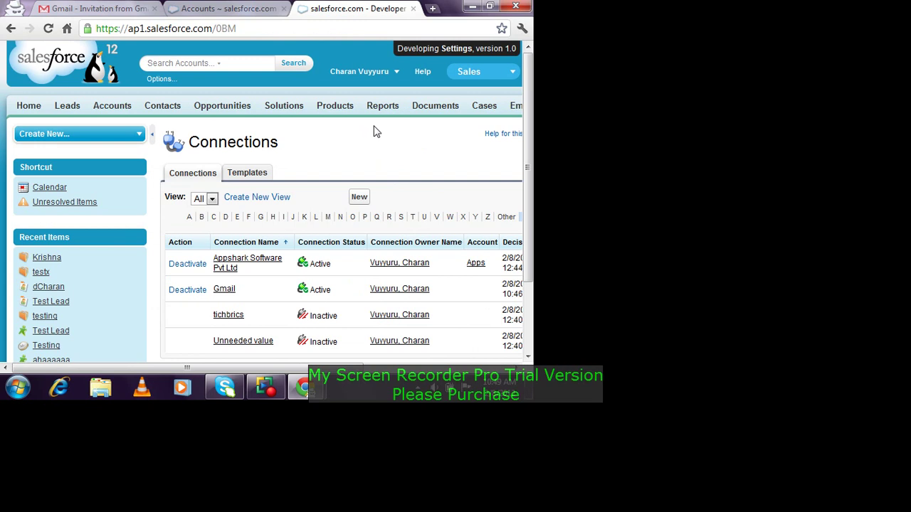
Step: Open the Gmail connection, tick object 'a' among its published objects, and save
scroll(377, 132, down, 3)
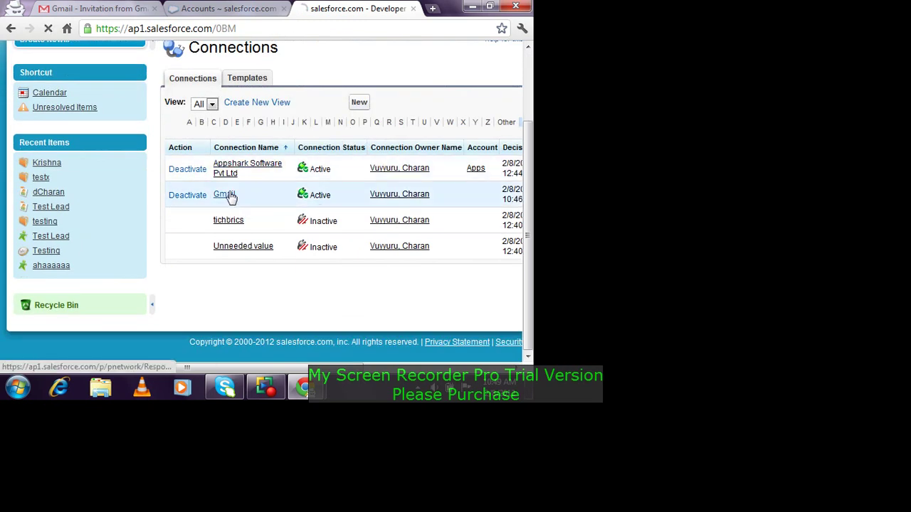
click(227, 195)
scroll(249, 199, down, 5)
scroll(248, 204, down, 3)
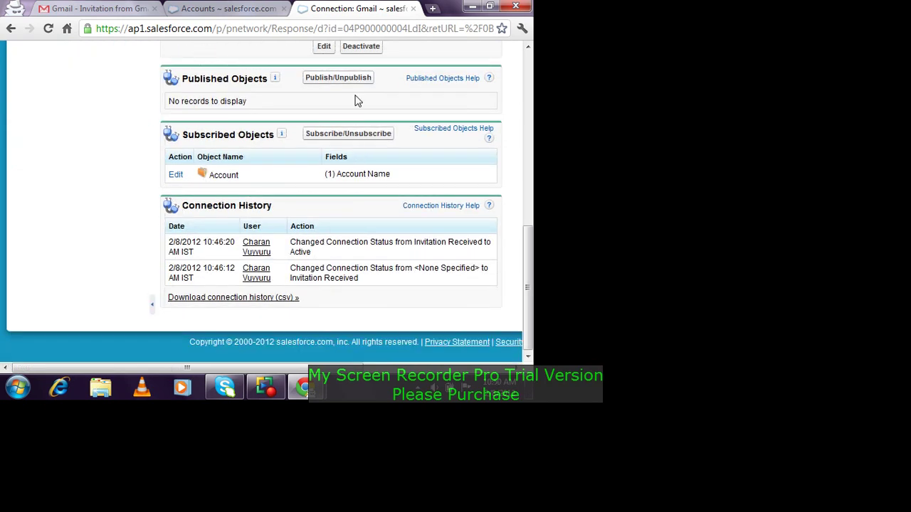
click(364, 80)
scroll(362, 180, down, 3)
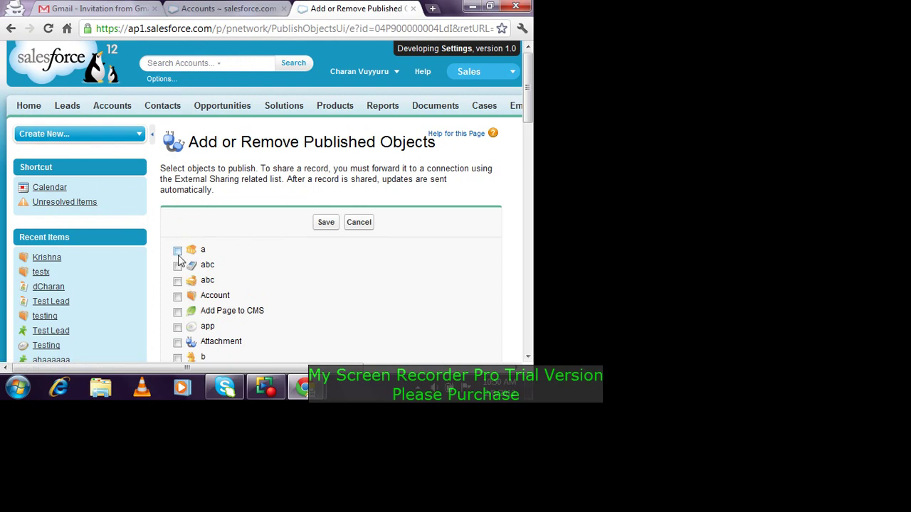
click(178, 251)
click(330, 226)
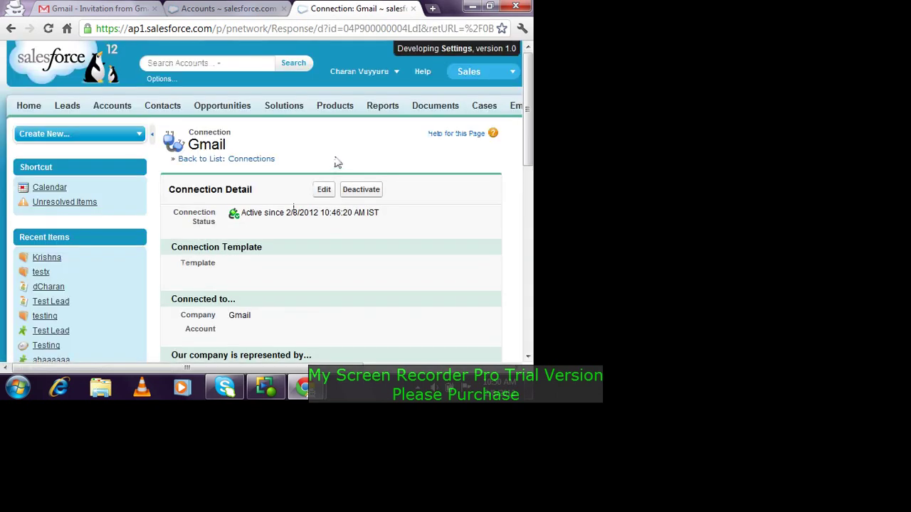
scroll(318, 240, down, 3)
Step: Back in the first org, open the India connection from the Connections list
mouse_move(302, 387)
click(274, 339)
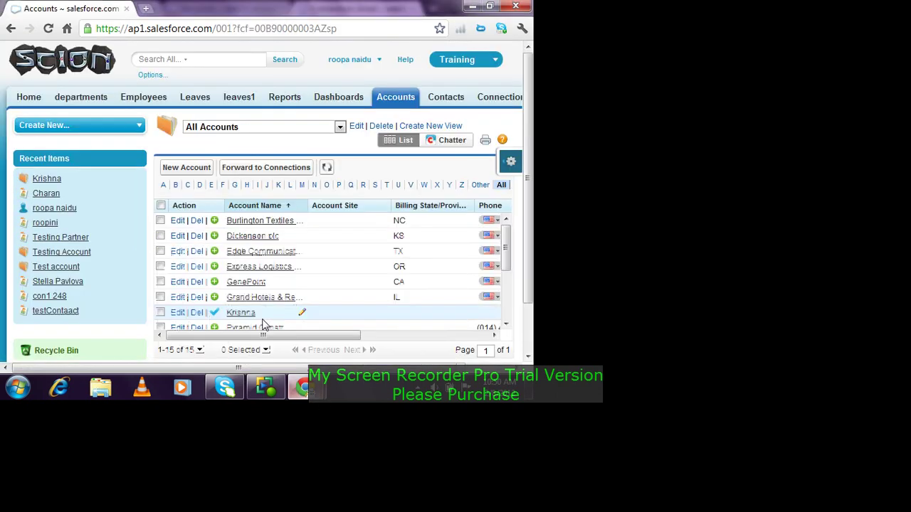
click(498, 98)
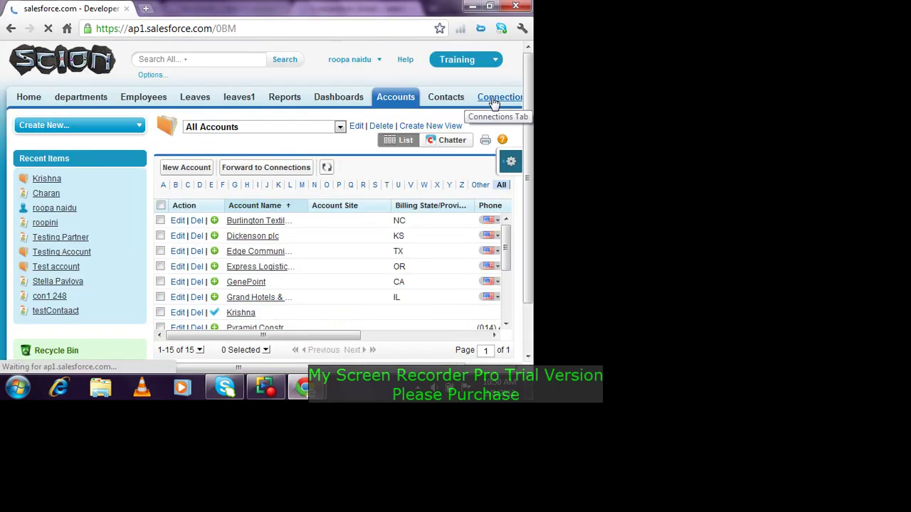
scroll(393, 178, down, 1)
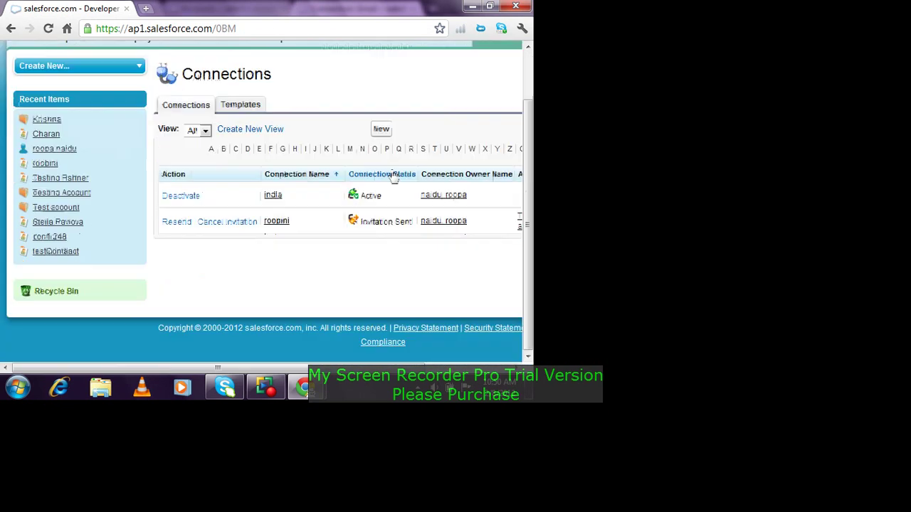
click(276, 201)
Step: On India's subscribed objects page, open the local-object mapping dropdown for incoming object 'a'
scroll(283, 199, down, 10)
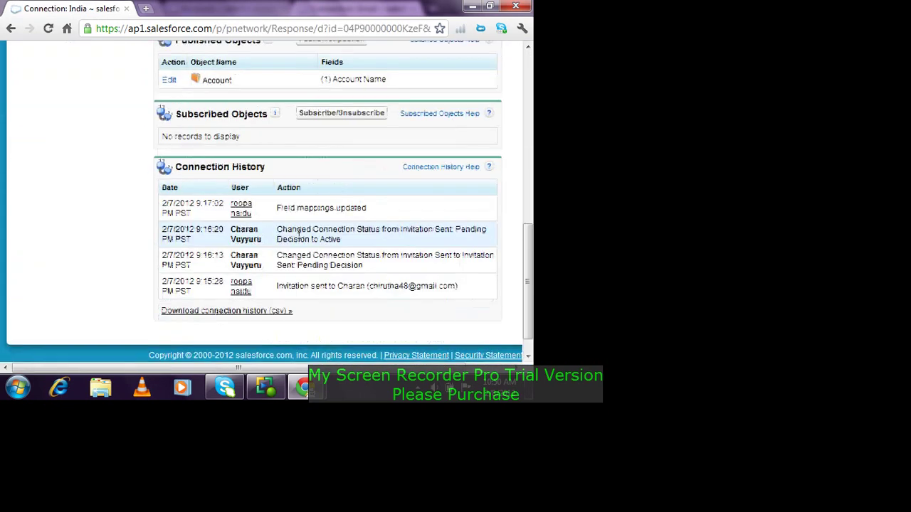
click(341, 113)
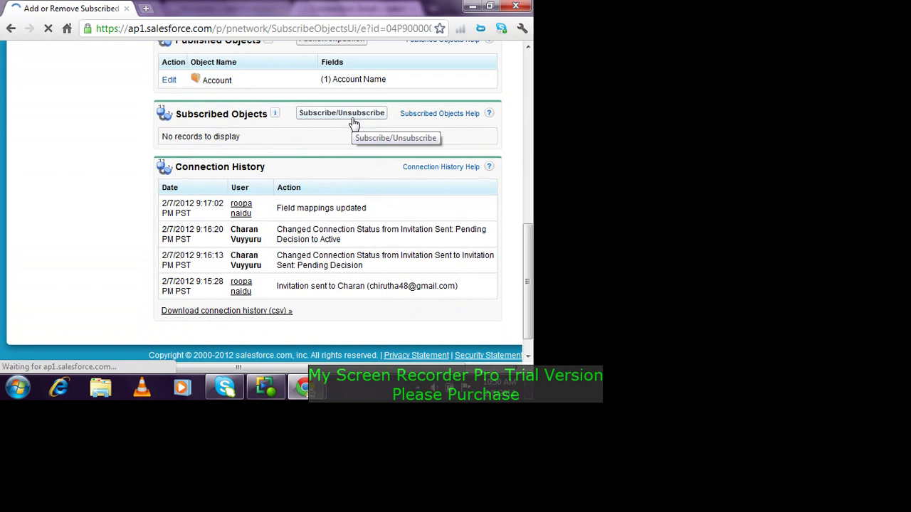
scroll(354, 129, down, 2)
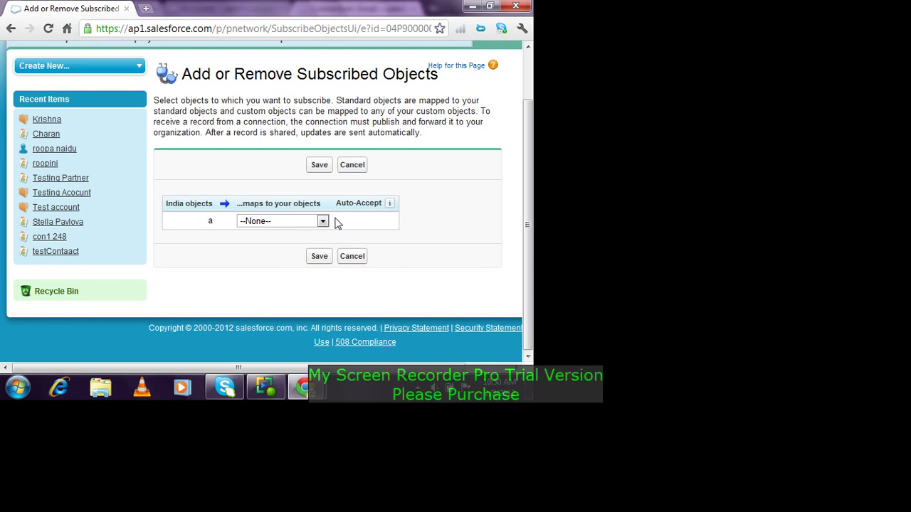
click(307, 224)
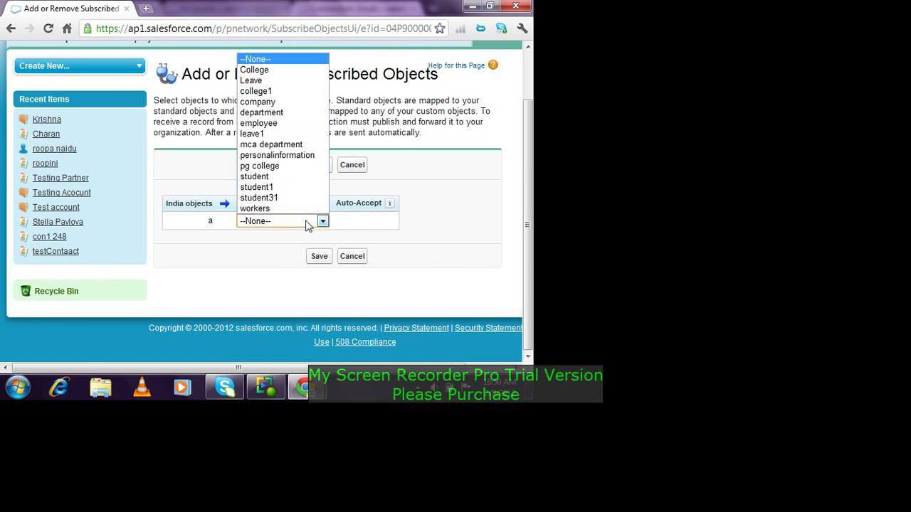
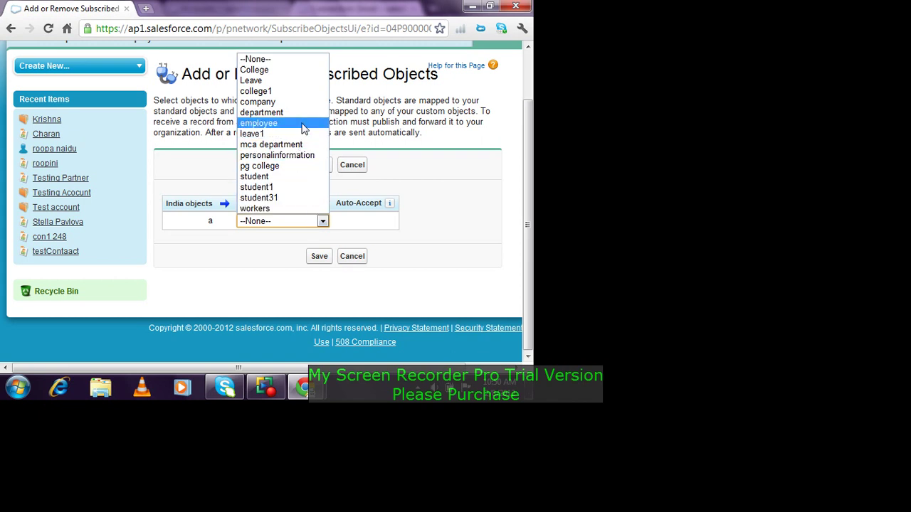
Step: Map India's incoming object 'a' to the local employee object and save the subscription
click(302, 127)
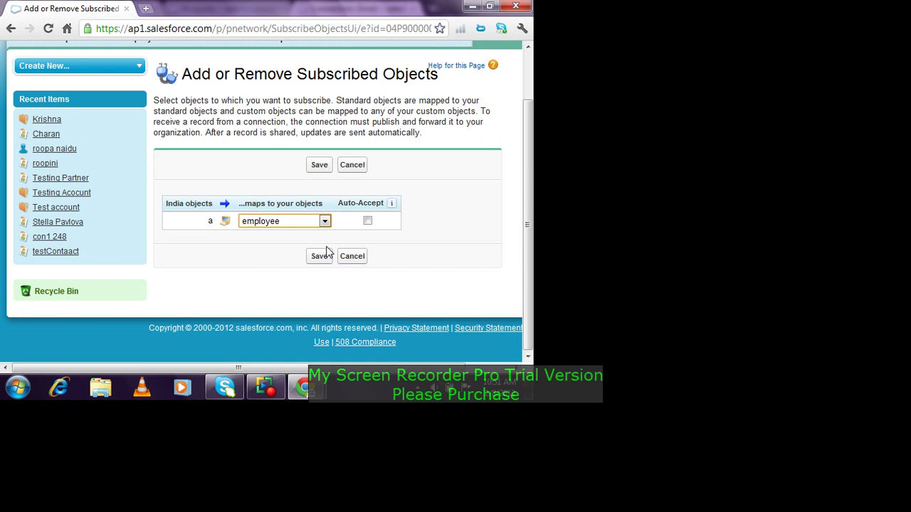
click(324, 258)
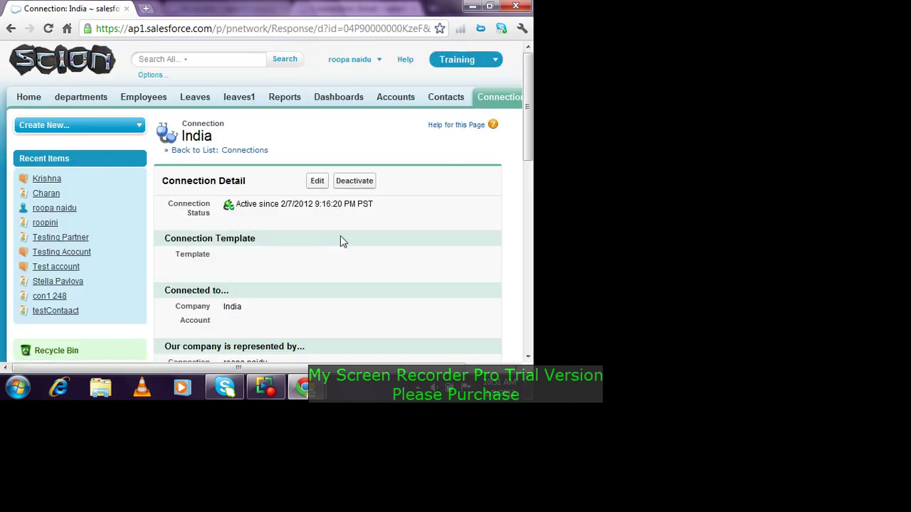
scroll(371, 238, down, 4)
scroll(384, 237, up, 3)
scroll(382, 237, down, 3)
scroll(388, 238, up, 3)
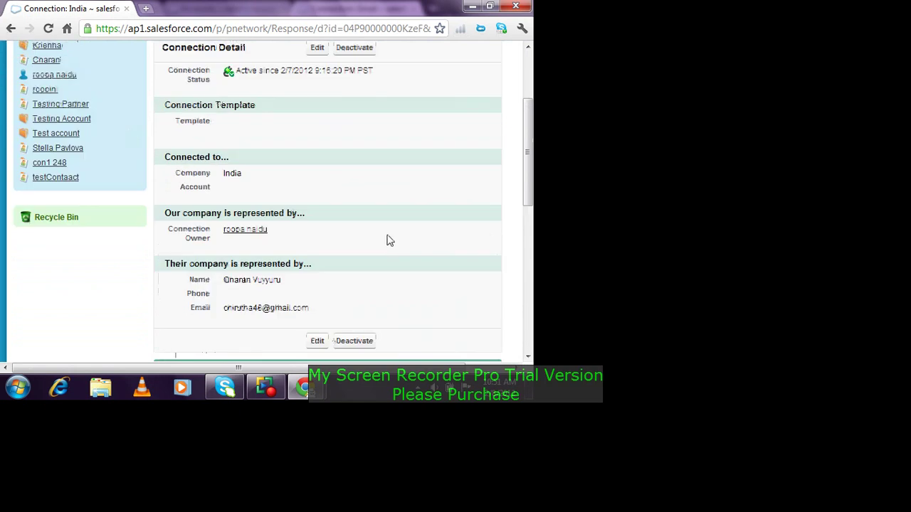
click(378, 321)
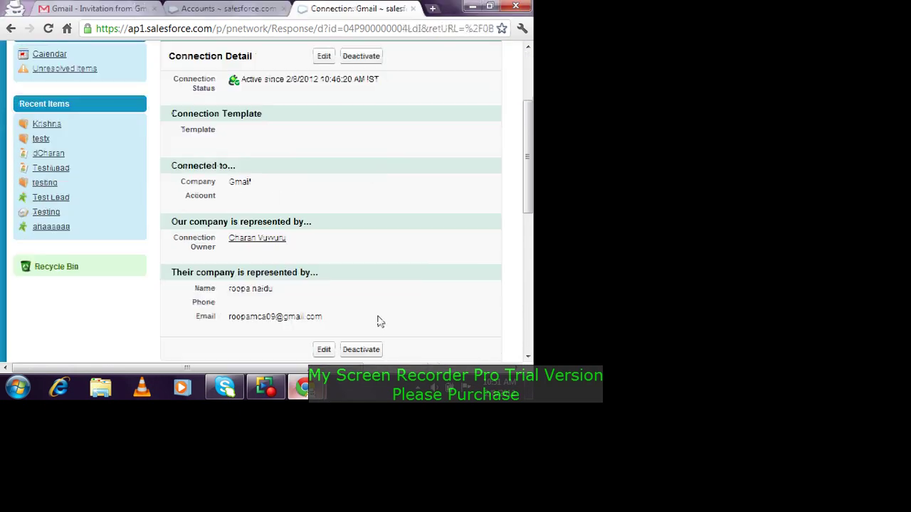
scroll(390, 199, up, 3)
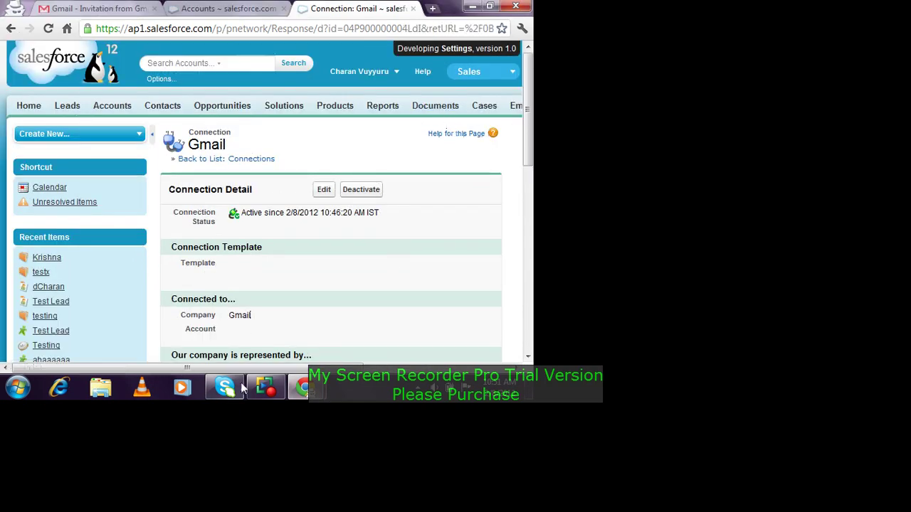
drag(245, 369, 357, 369)
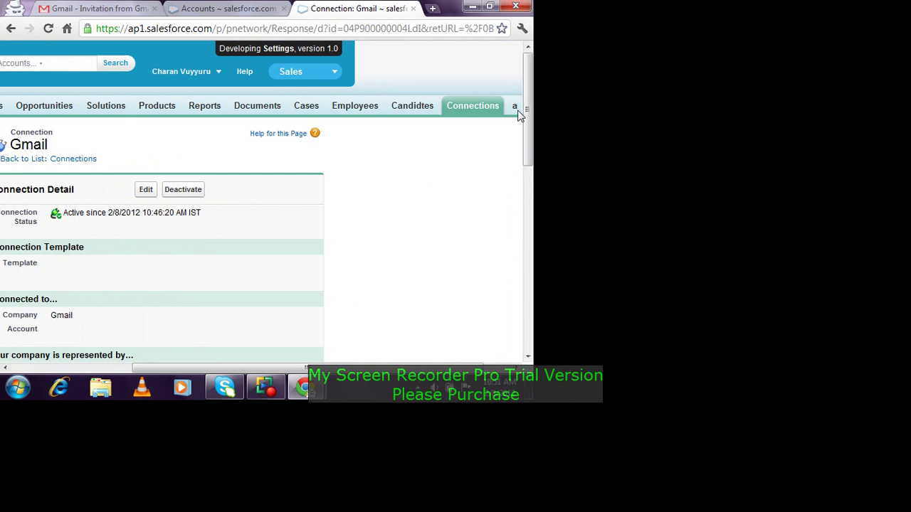
click(516, 110)
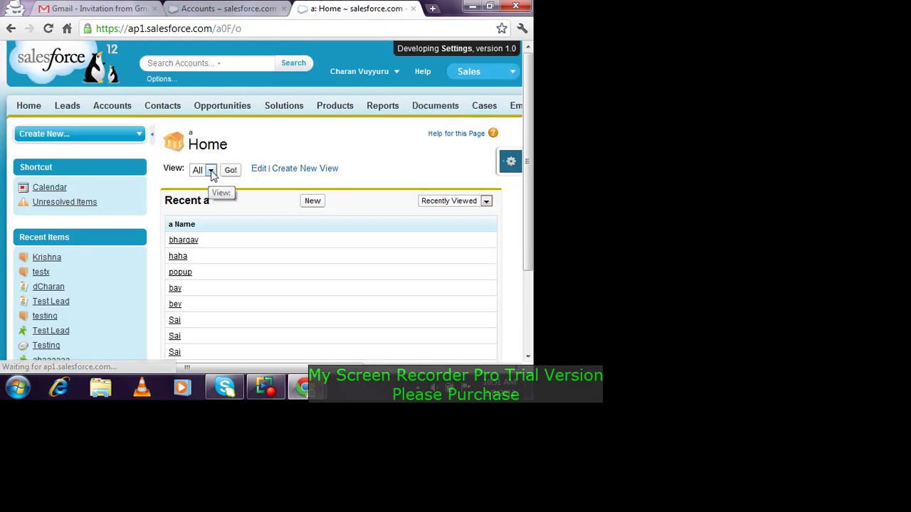
scroll(244, 191, down, 2)
scroll(244, 190, up, 2)
click(230, 171)
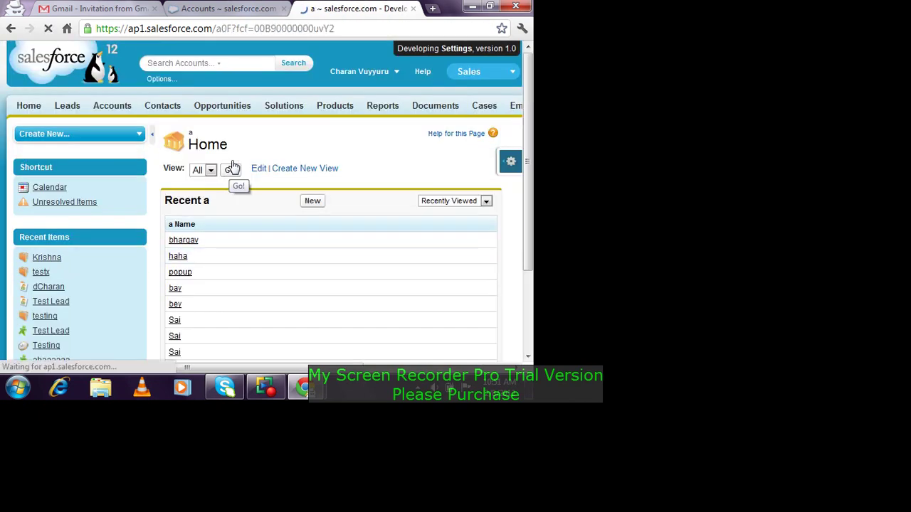
scroll(234, 244, down, 2)
scroll(213, 242, up, 2)
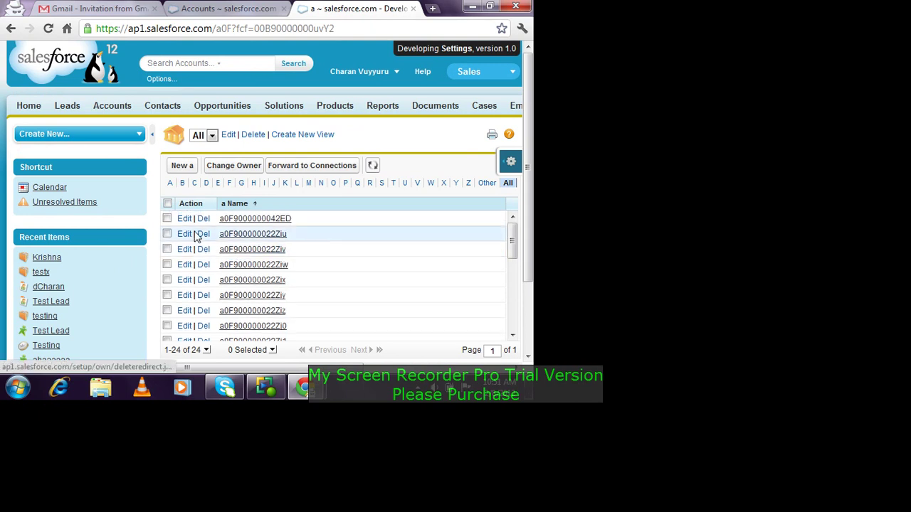
click(167, 219)
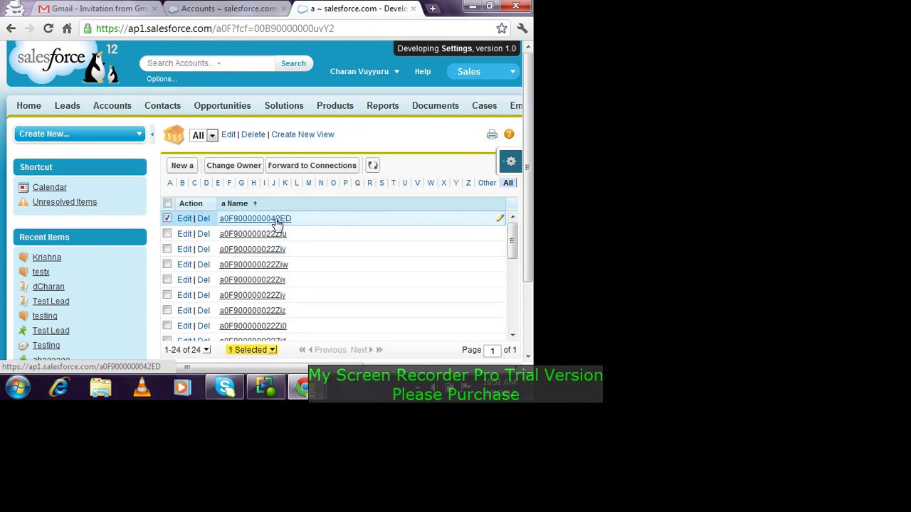
Step: Forward it to Gmail only, removing Appshark Software, with a notification email to new invitees
click(344, 165)
scroll(298, 214, down, 1)
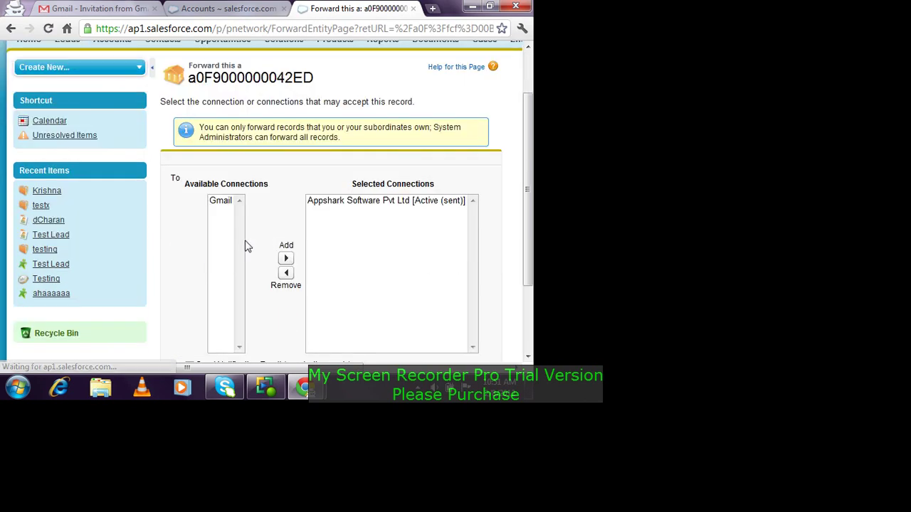
click(226, 202)
click(287, 259)
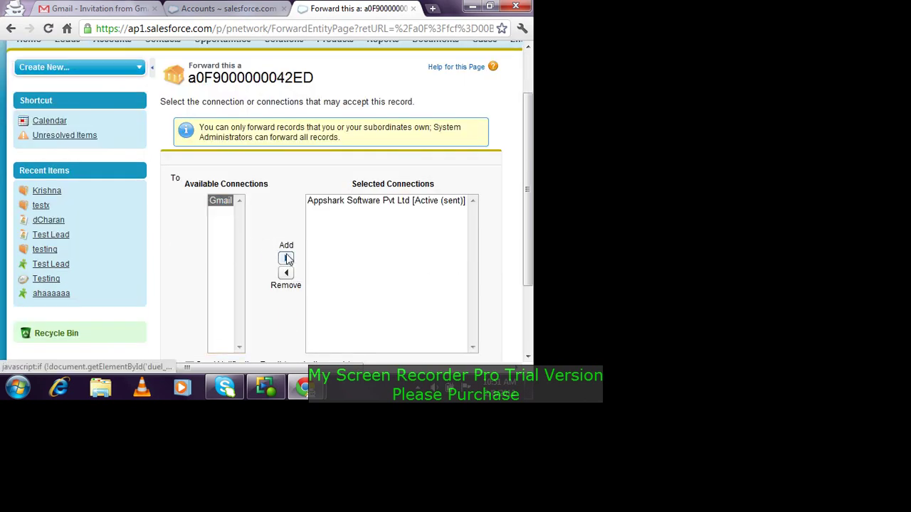
scroll(311, 249, down, 1)
click(287, 191)
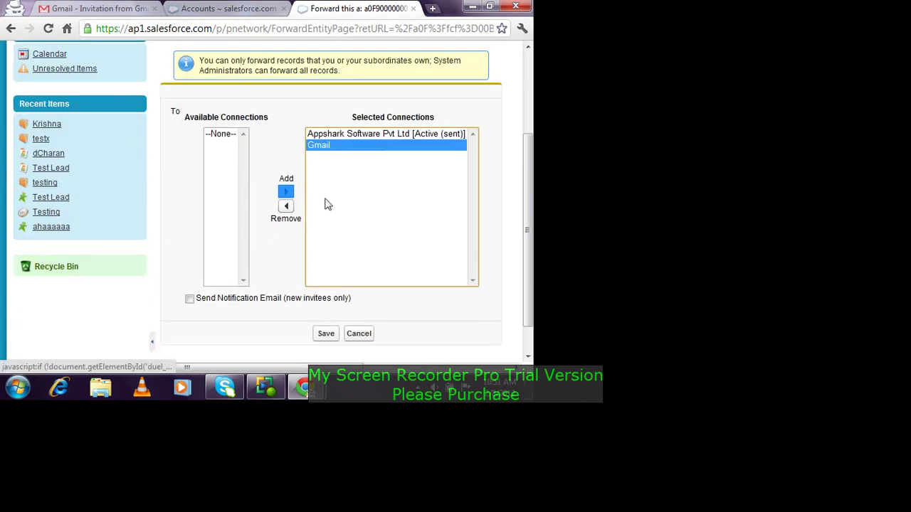
scroll(331, 211, down, 1)
click(353, 98)
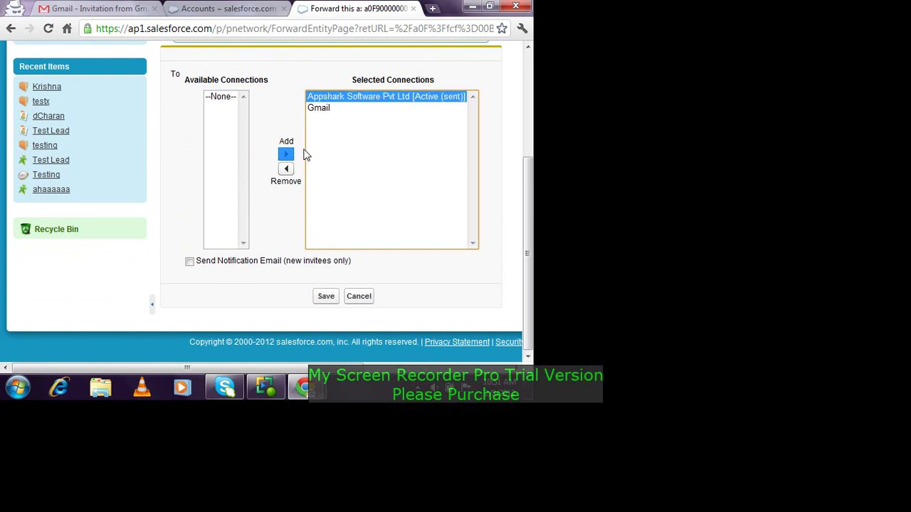
click(286, 169)
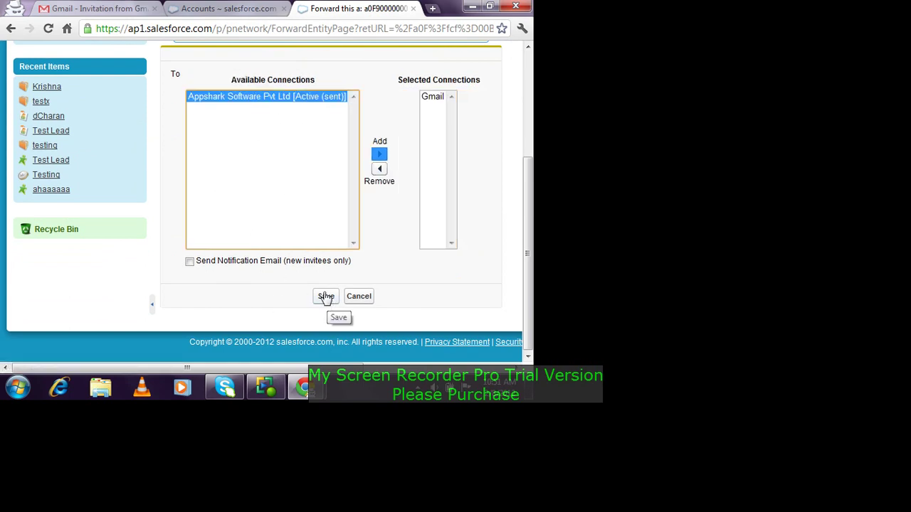
click(190, 263)
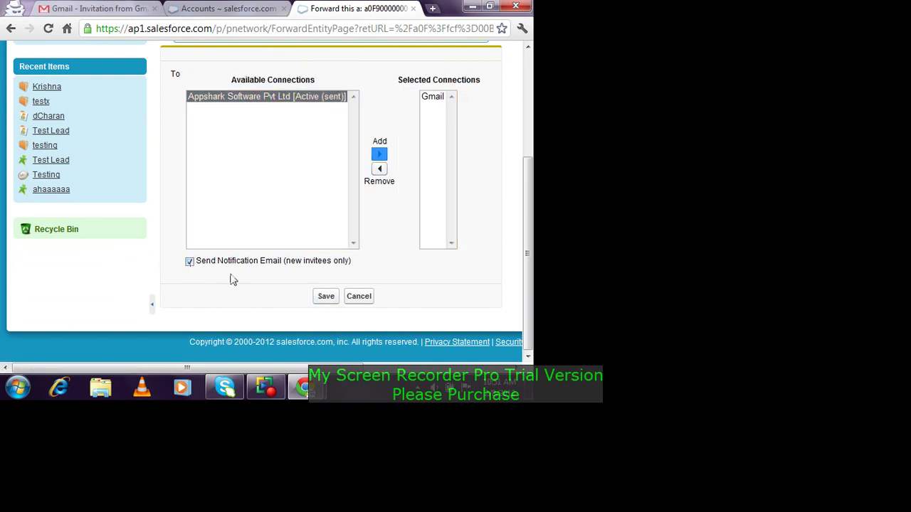
click(327, 298)
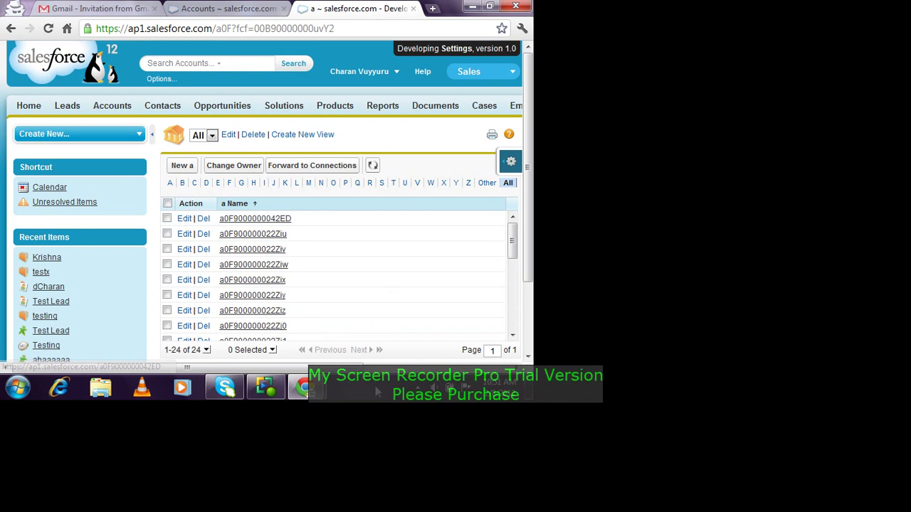
mouse_move(302, 388)
click(256, 297)
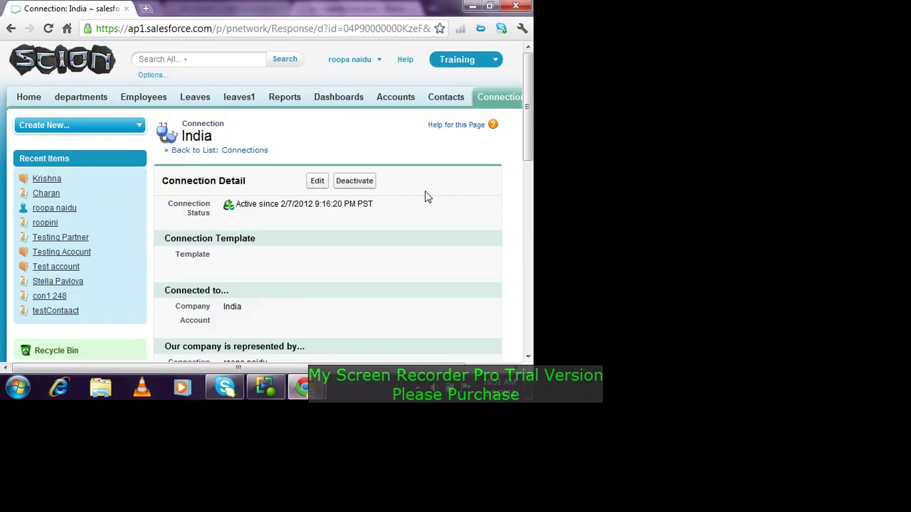
click(153, 102)
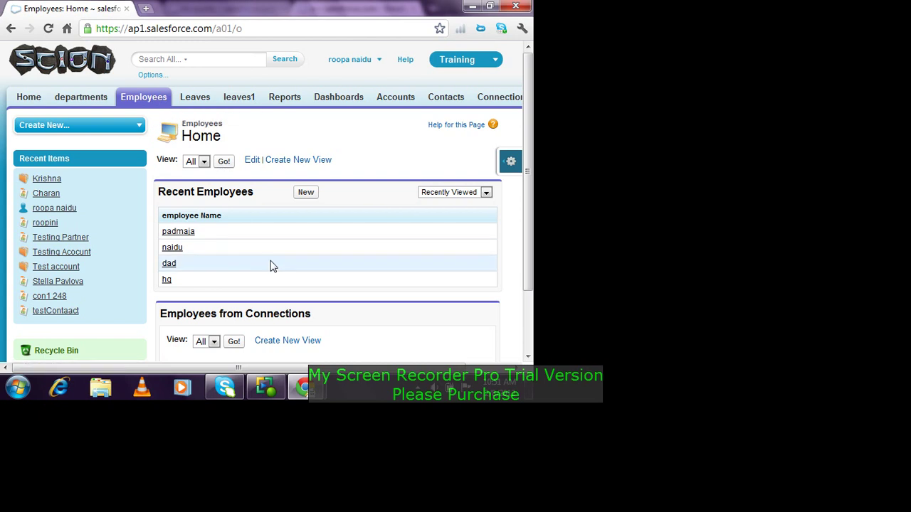
scroll(272, 265, down, 2)
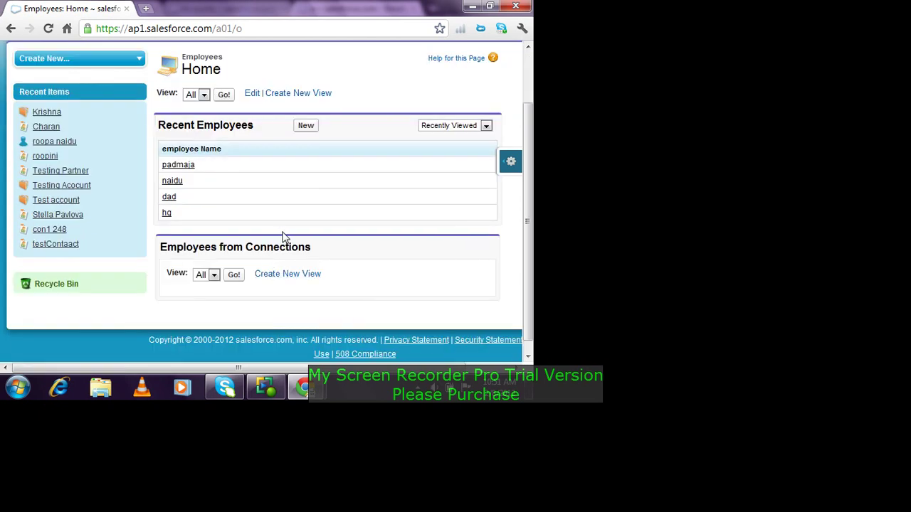
scroll(282, 237, down, 1)
click(224, 84)
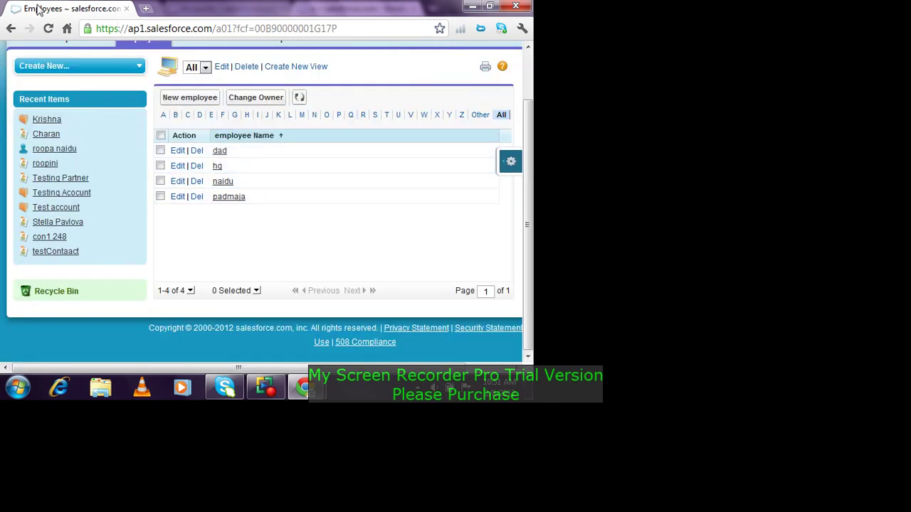
click(10, 28)
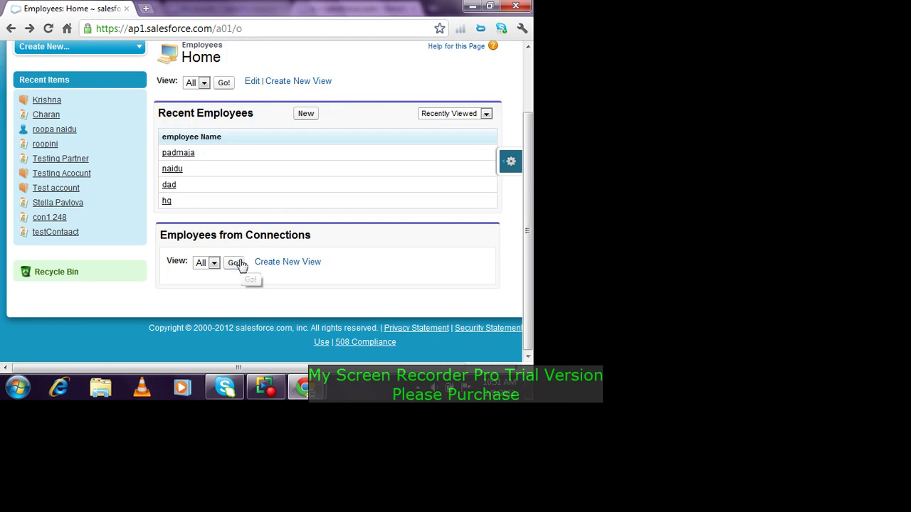
click(235, 262)
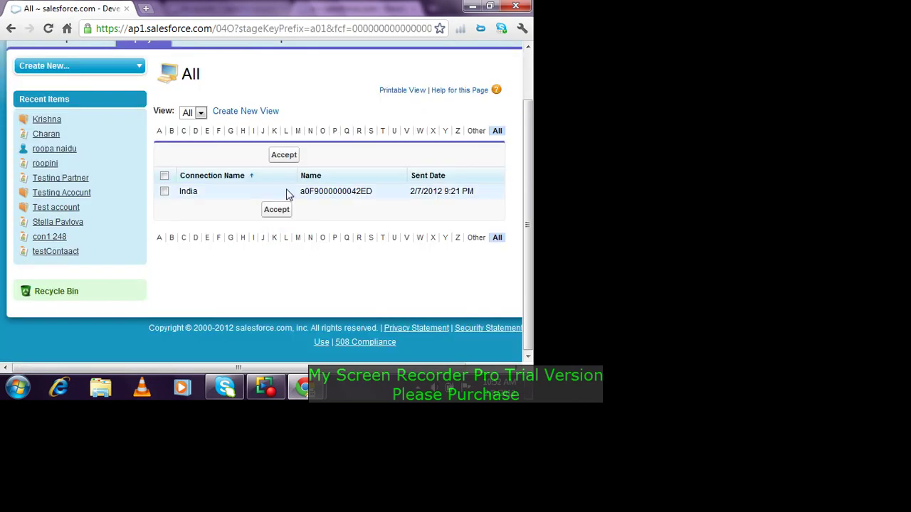
Step: Accept the India-sent employee record, keeping the owner; the acceptance fails with an error
click(164, 191)
click(280, 161)
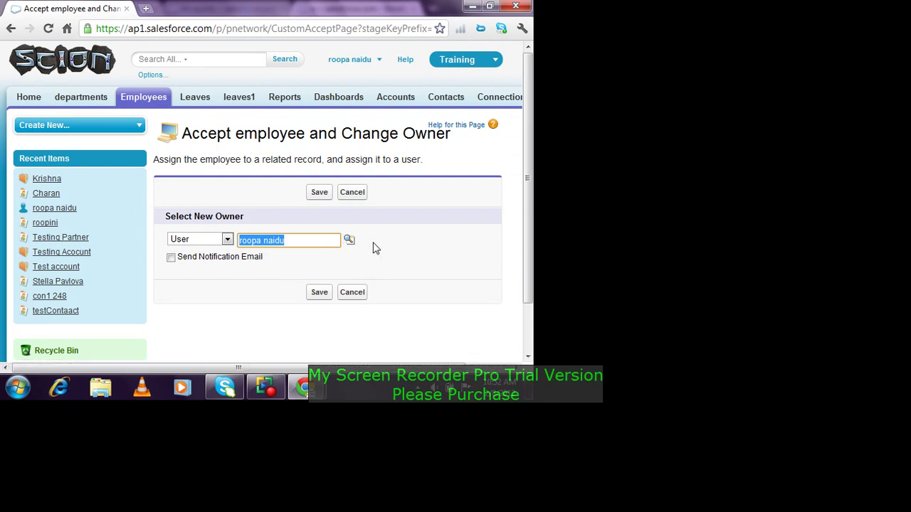
click(320, 293)
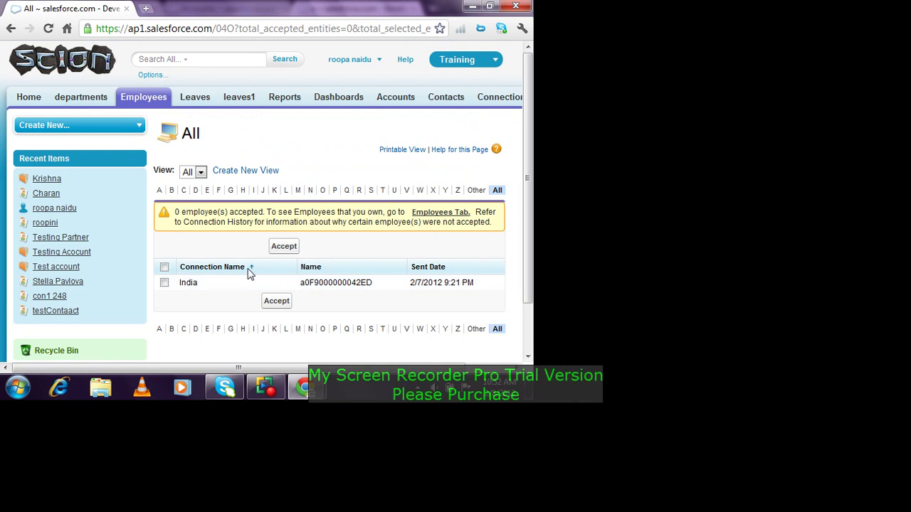
click(283, 243)
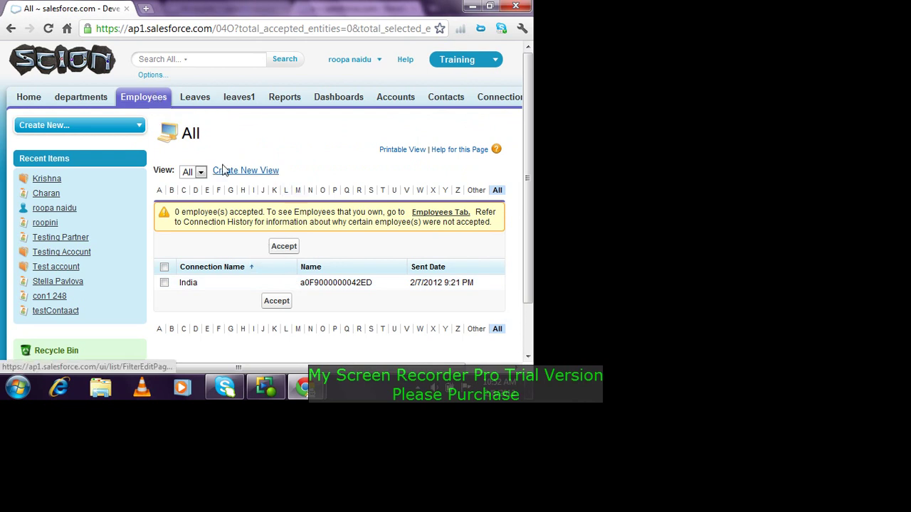
mouse_move(319, 223)
mouse_down()
mouse_move(315, 232)
mouse_move(311, 208)
mouse_up()
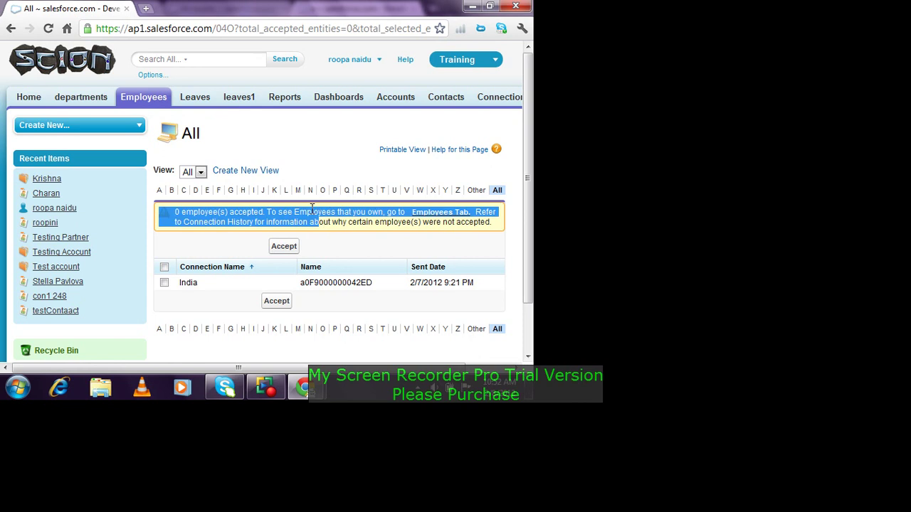
click(453, 213)
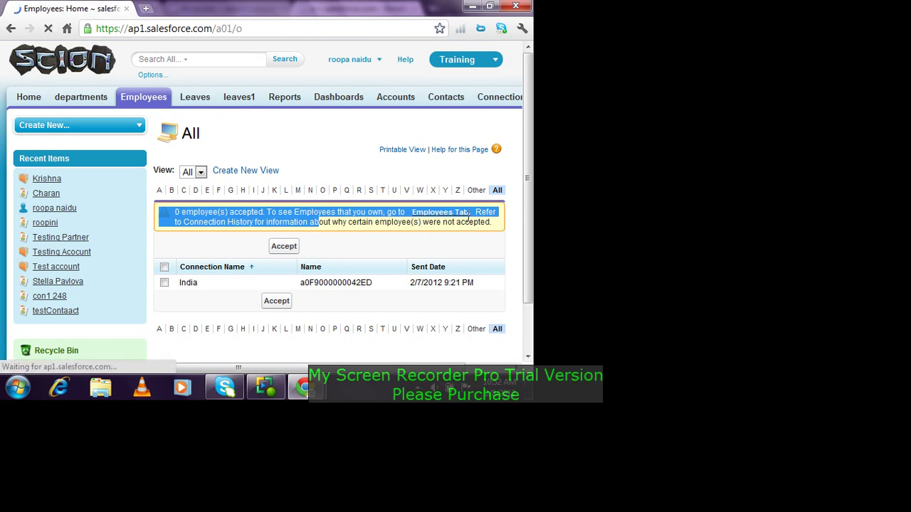
Step: Retry accepting from the All view, get 0 employee(s) accepted, then open Employees in a new tab
right_click(11, 35)
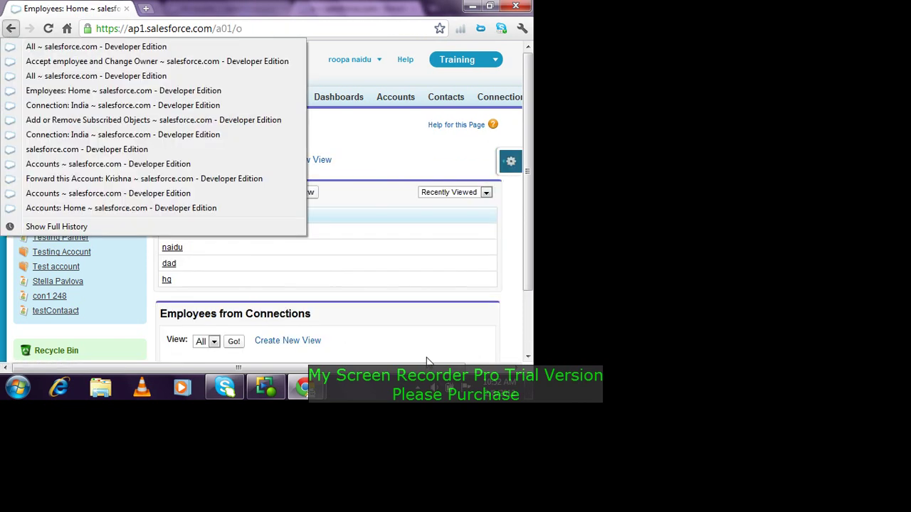
drag(177, 264, 172, 279)
click(214, 342)
click(230, 343)
click(230, 344)
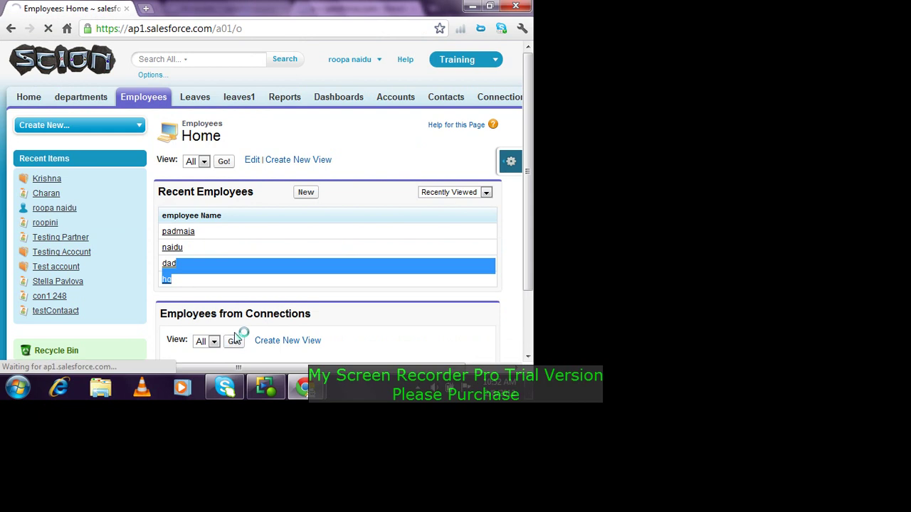
click(165, 251)
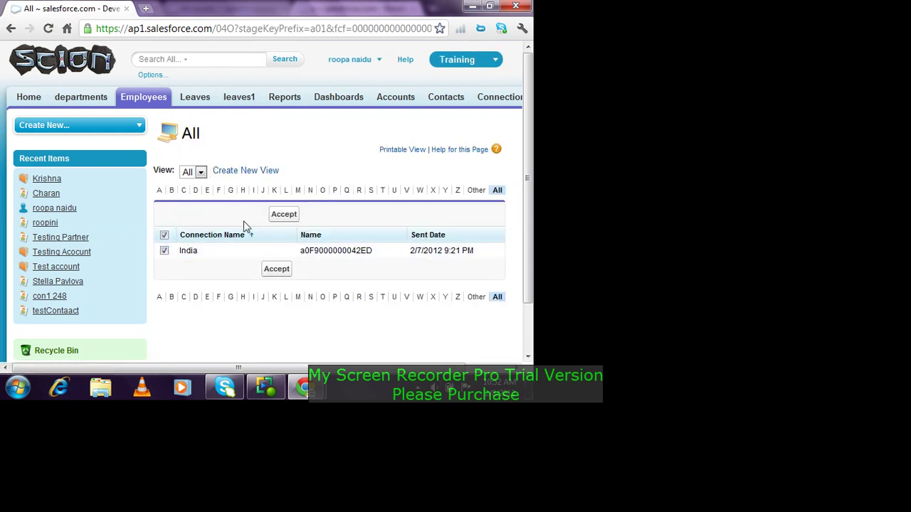
click(286, 214)
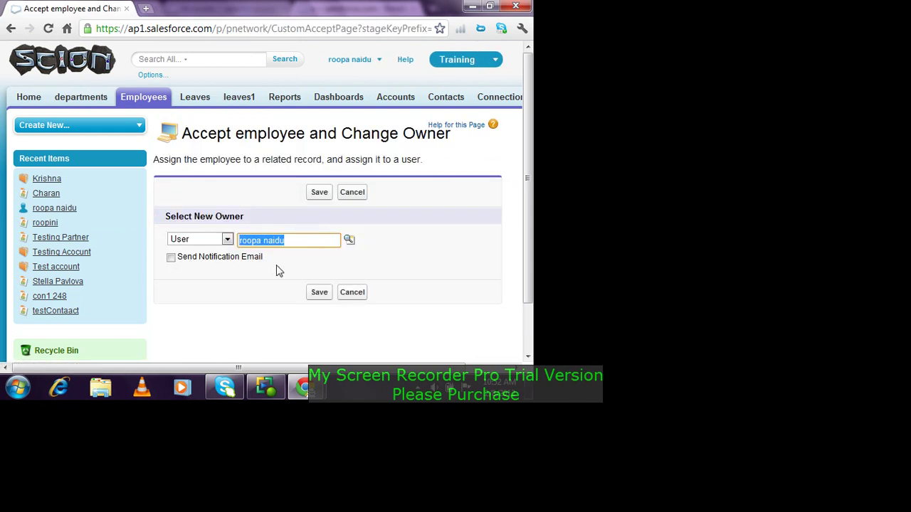
click(318, 293)
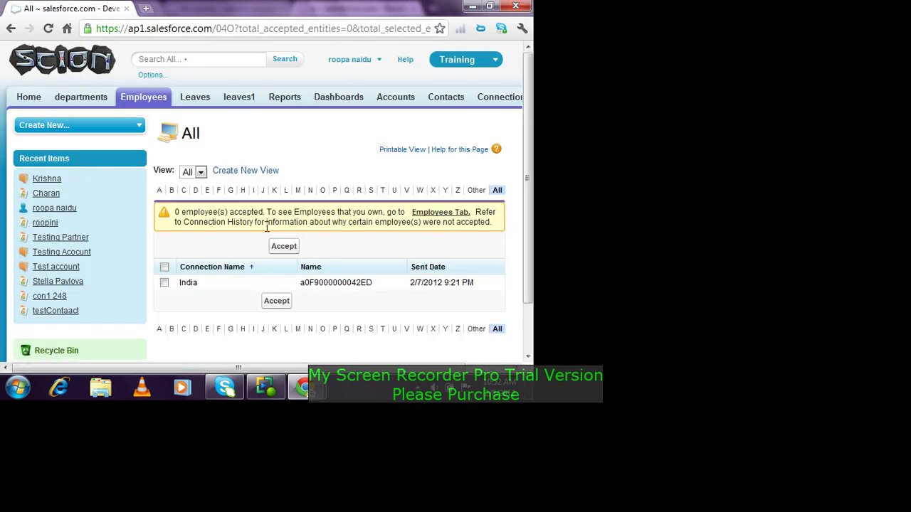
drag(267, 226, 481, 242)
click(433, 245)
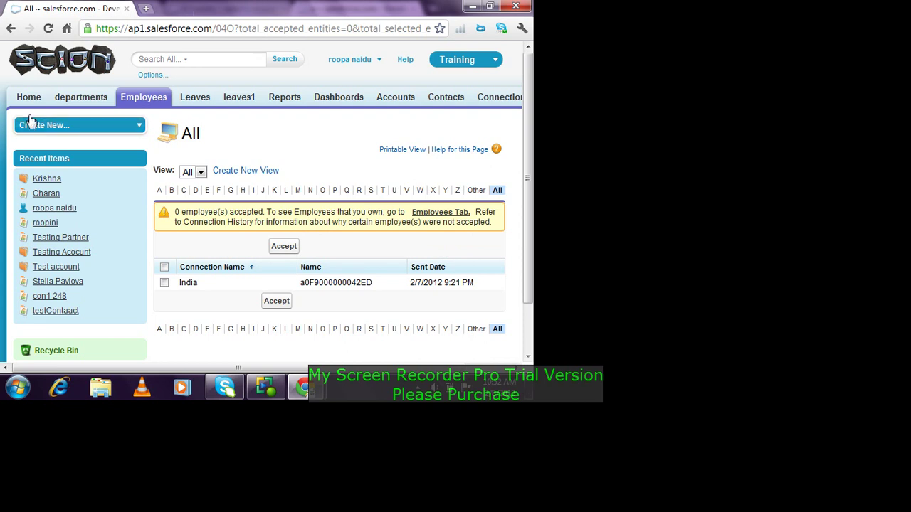
right_click(183, 102)
click(186, 108)
Step: Start a new employee record in the receiving org's new Employees tab
click(197, 15)
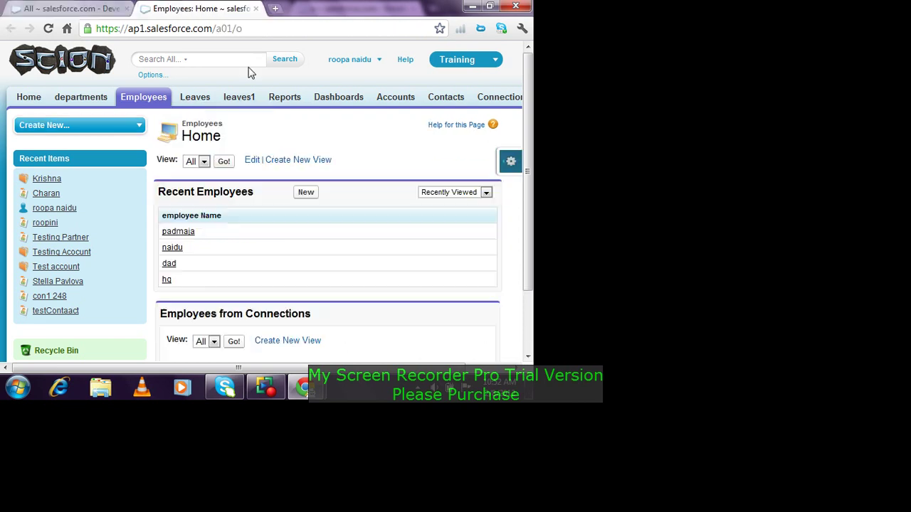
click(304, 192)
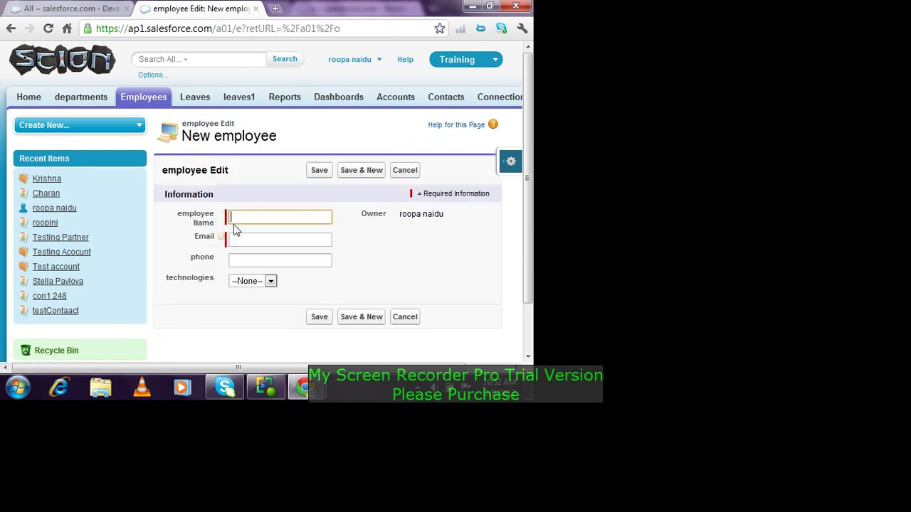
mouse_move(224, 239)
mouse_move(305, 390)
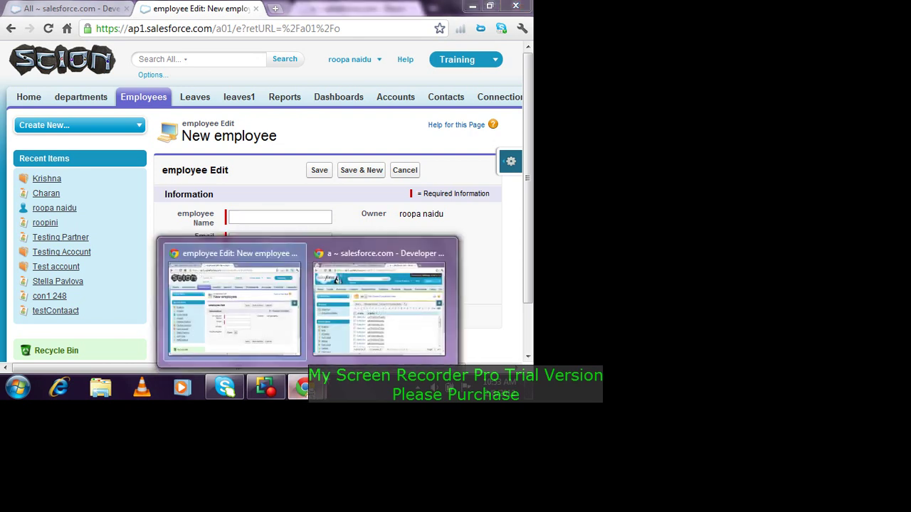
Step: Review the Gmail connection's history in the sending org, then open the receiving org's Connections list
click(376, 297)
scroll(407, 240, down, 2)
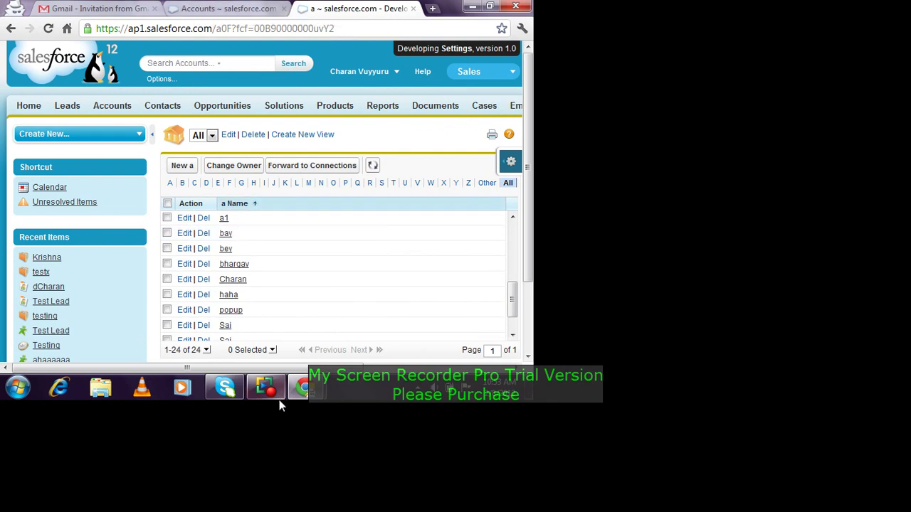
drag(279, 368, 432, 368)
click(443, 107)
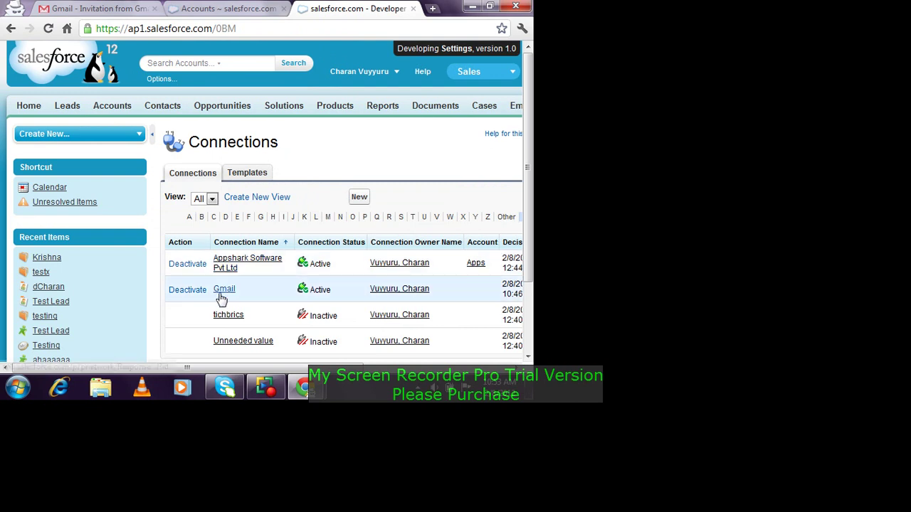
click(223, 290)
scroll(275, 237, down, 5)
scroll(278, 230, down, 3)
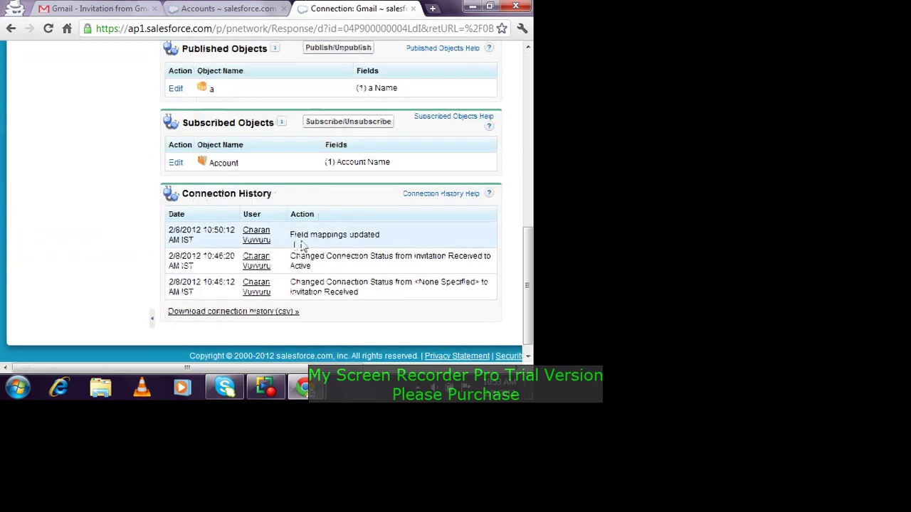
drag(244, 239, 388, 239)
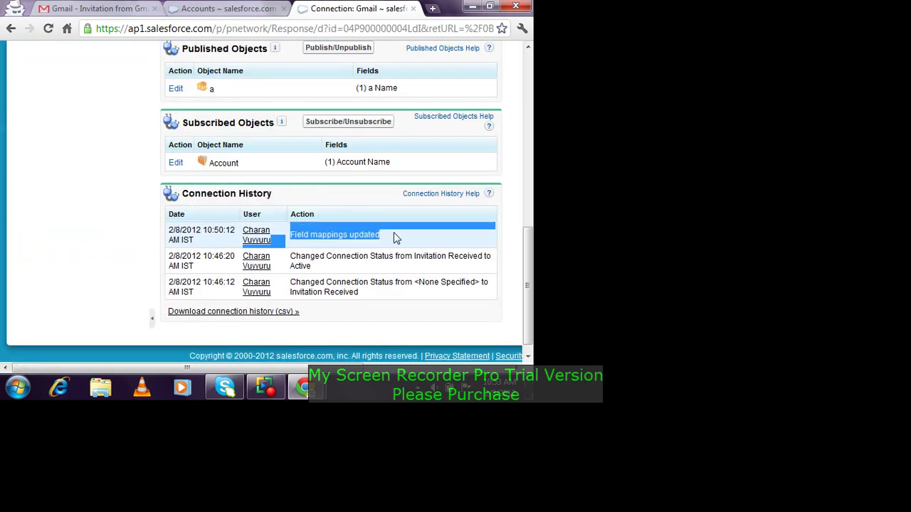
key(alt+Tab)
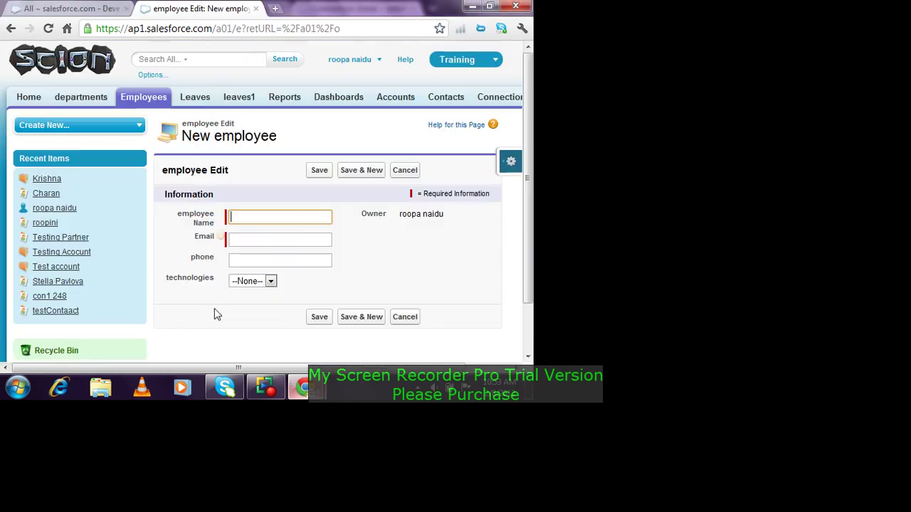
click(500, 97)
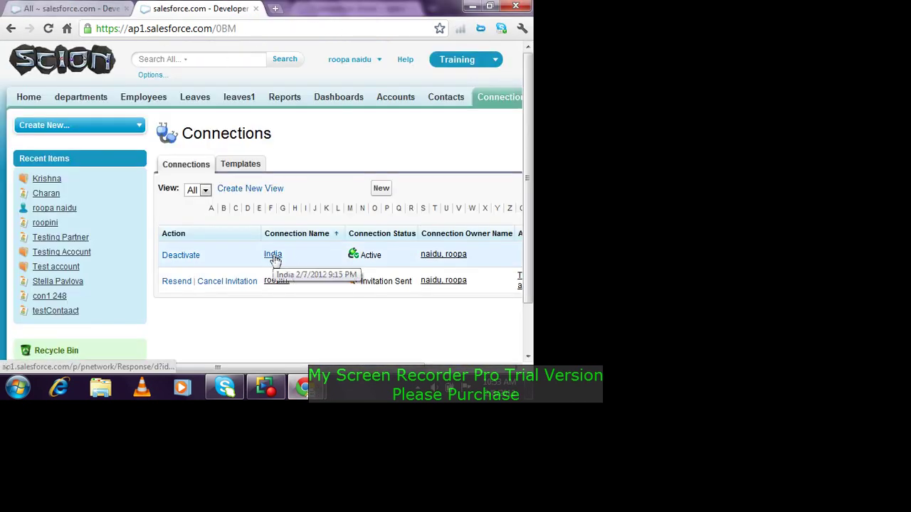
Step: Open the India connection and read its history of failed acceptances with the 'should enter phno' error
click(274, 256)
scroll(299, 235, down, 4)
scroll(299, 238, down, 2)
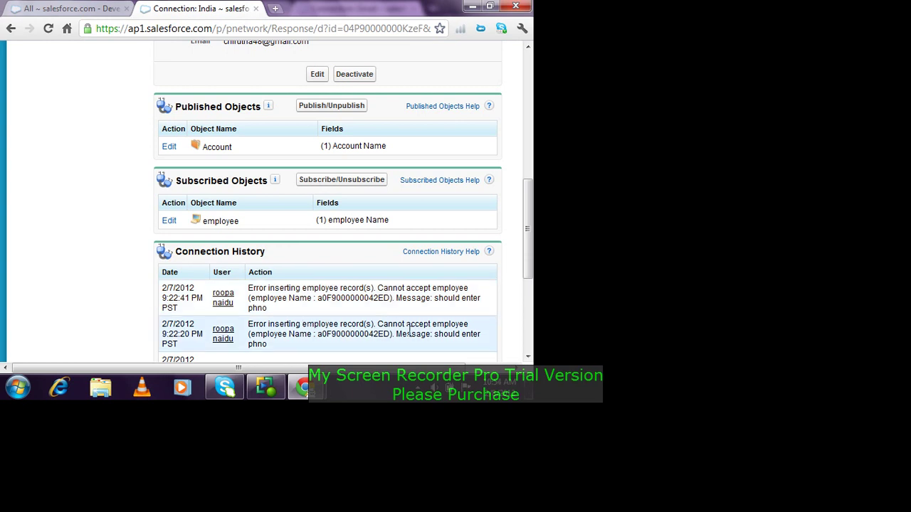
scroll(429, 329, up, 2)
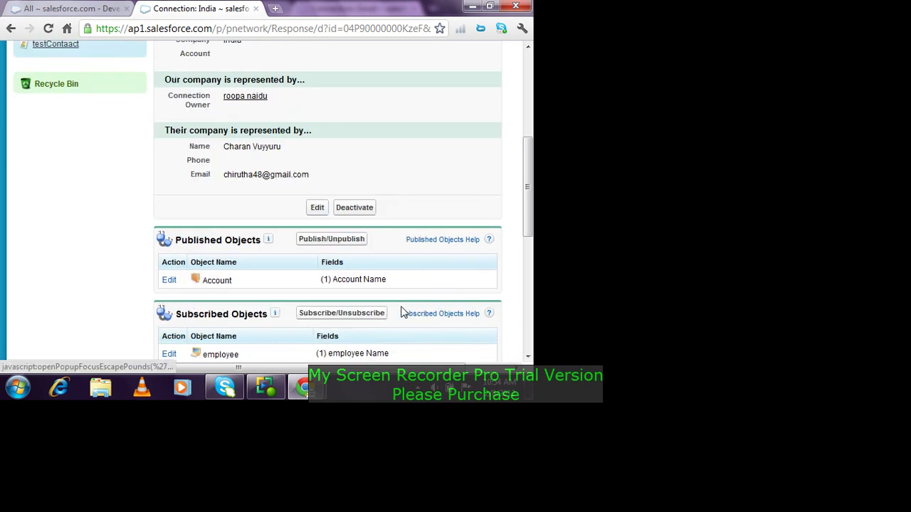
Step: Open a new 'a' record form in the sending org to view its fields, then return to India's connection
mouse_move(299, 390)
click(338, 327)
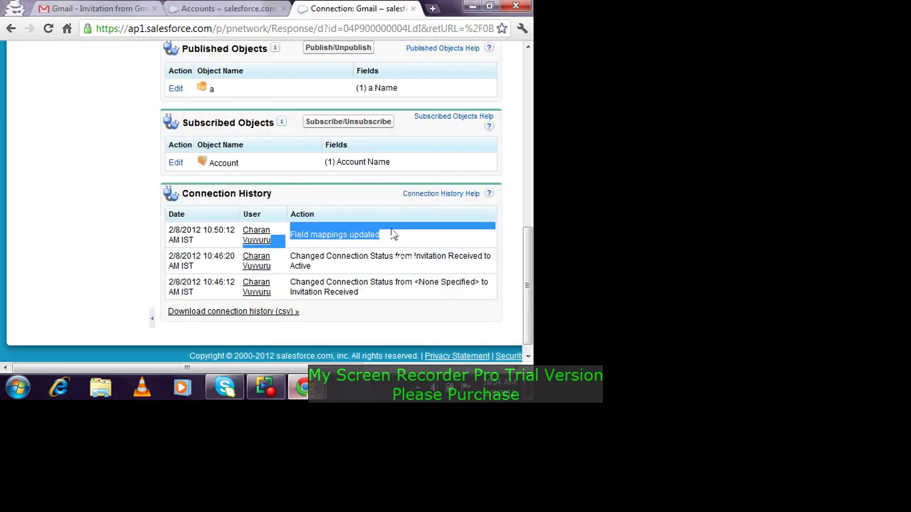
scroll(334, 181, up, 6)
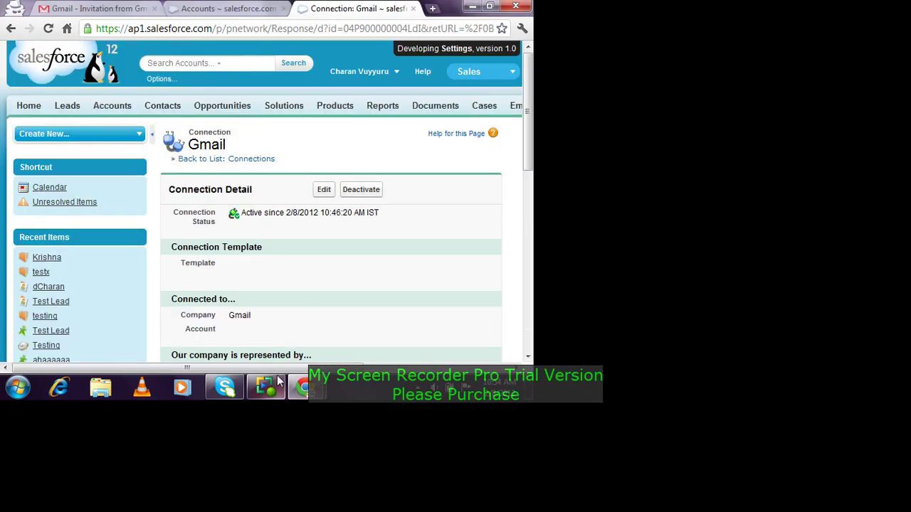
scroll(335, 180, right, 5)
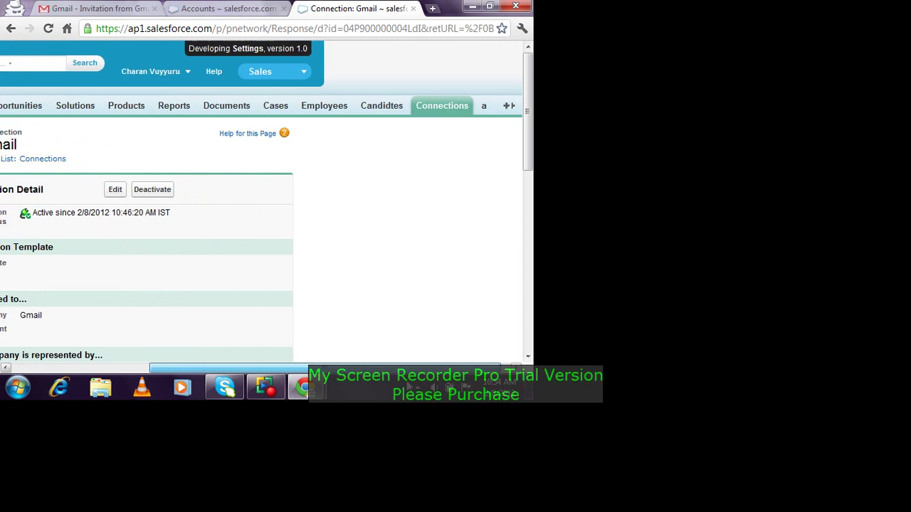
click(477, 107)
click(314, 203)
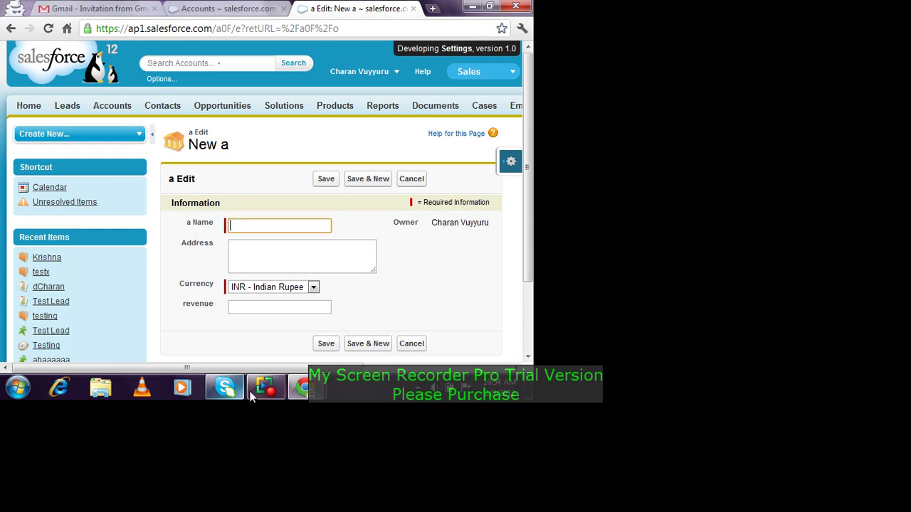
mouse_move(308, 370)
click(235, 309)
scroll(284, 214, down, 1)
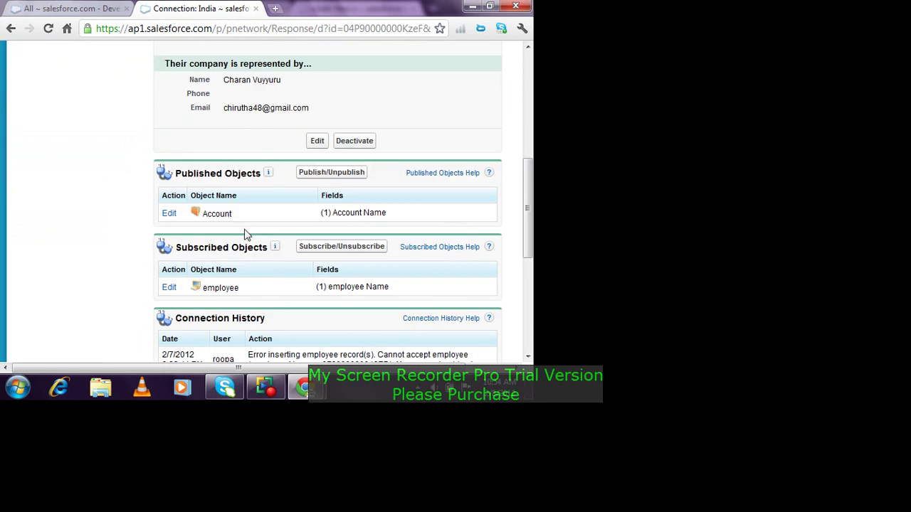
click(169, 287)
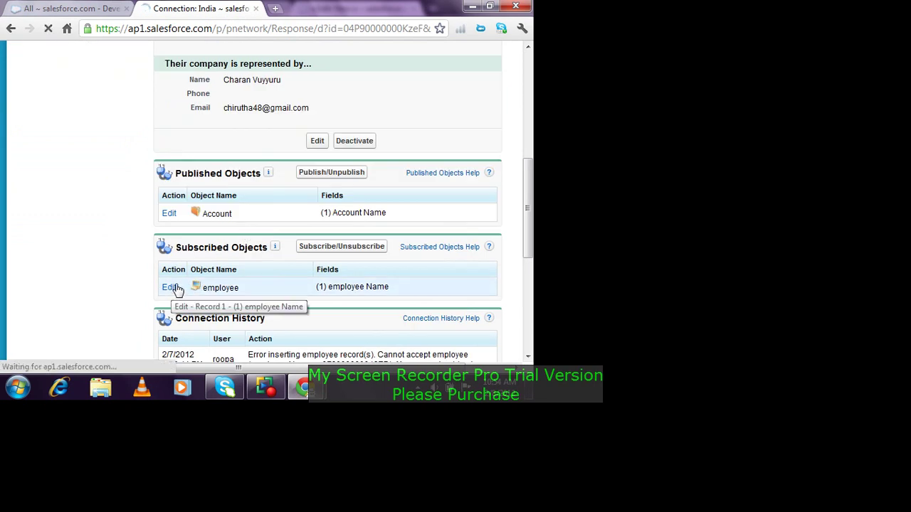
scroll(270, 265, down, 2)
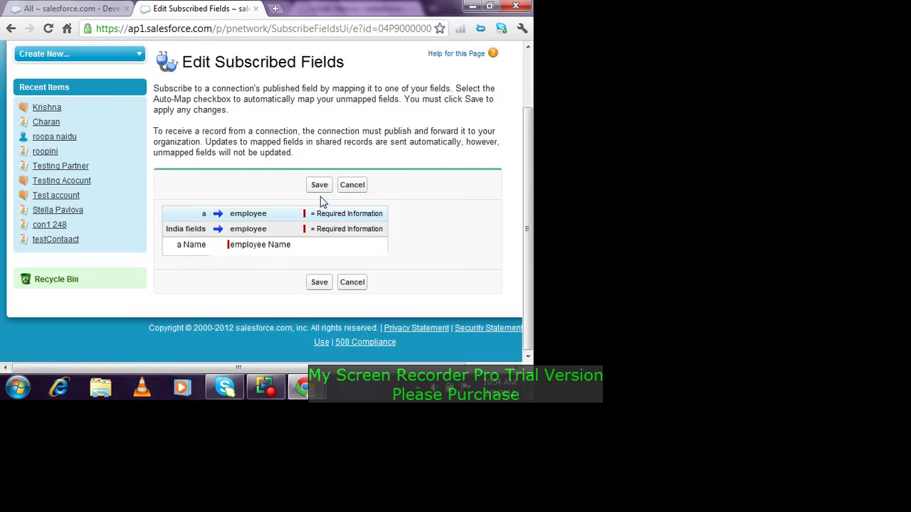
drag(290, 245, 232, 245)
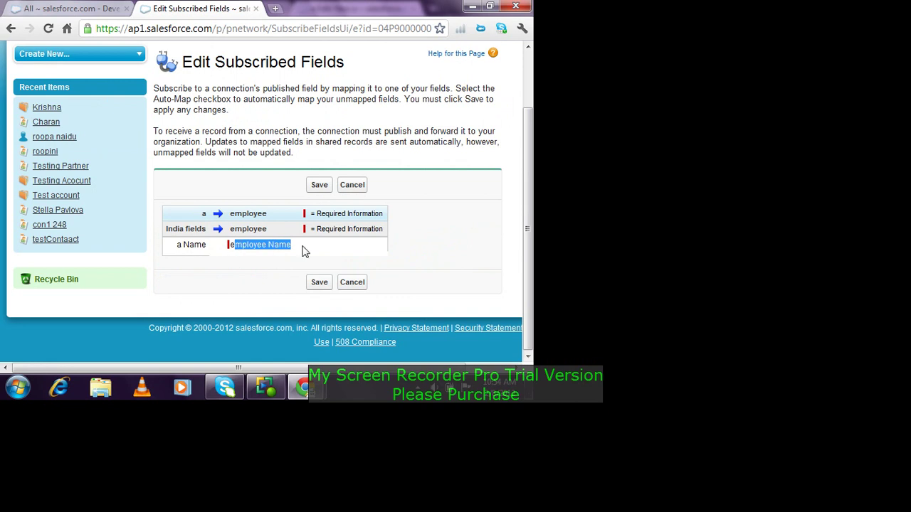
click(348, 283)
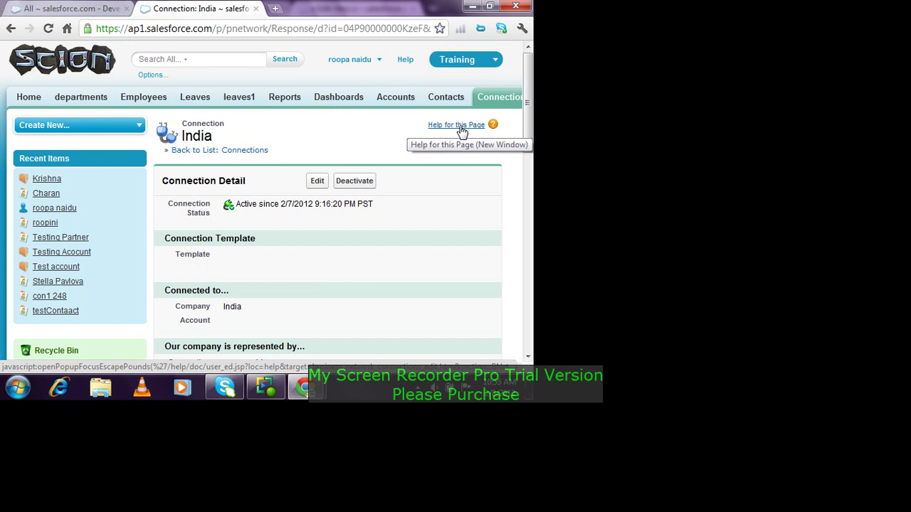
click(463, 132)
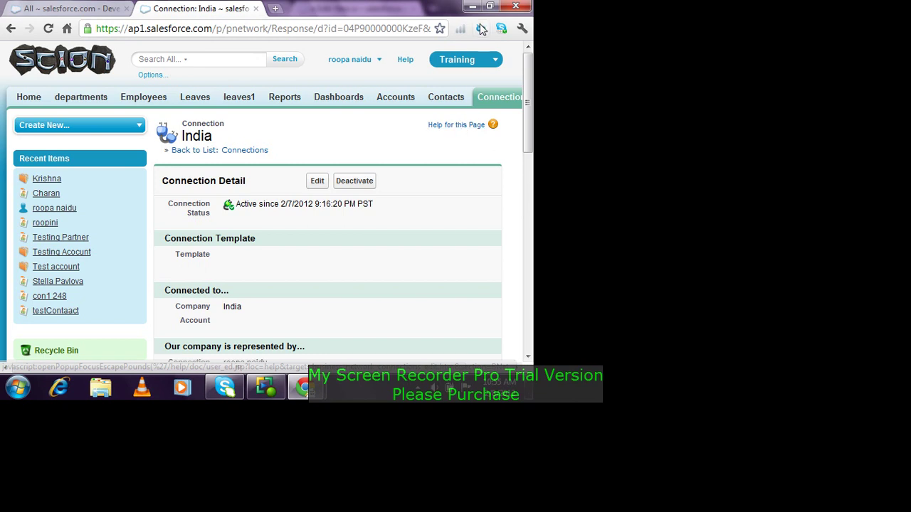
click(264, 391)
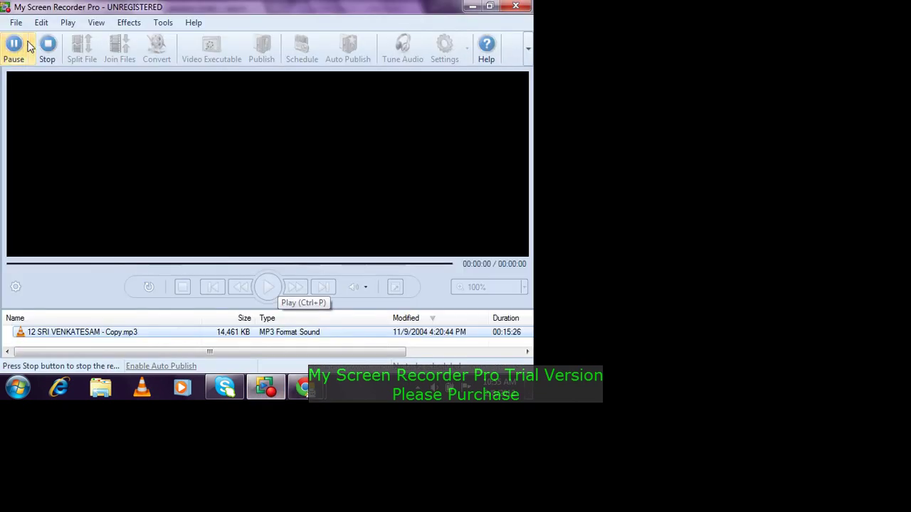